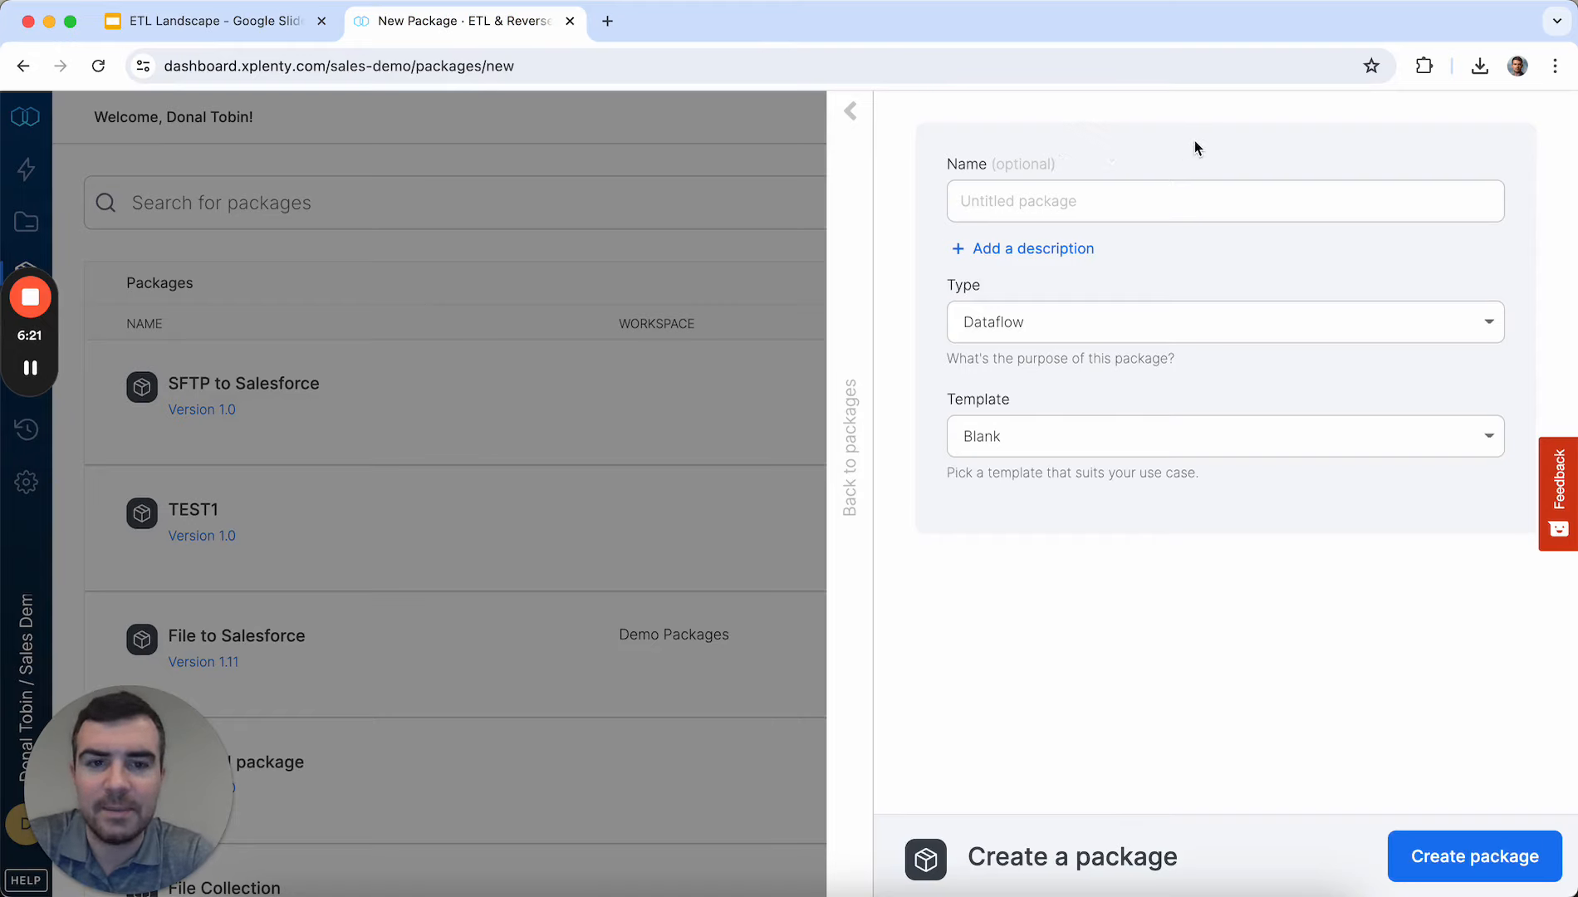
Step: Create a Dataflow package named "SFTP to MySQL" from the Blank template
click(1139, 207)
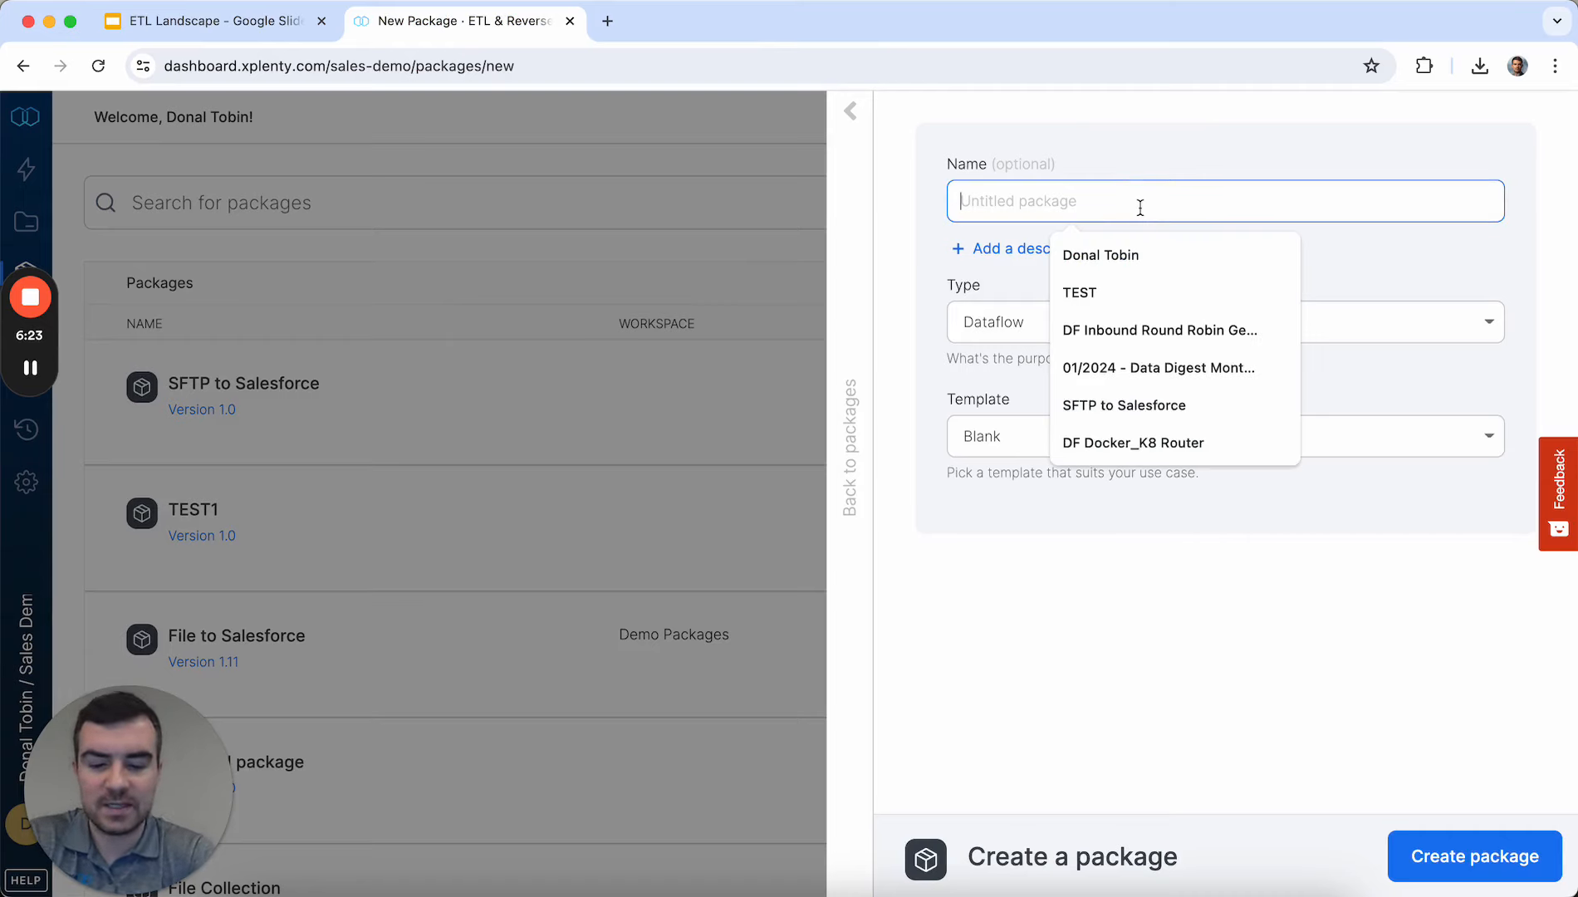
text(SFTP to )
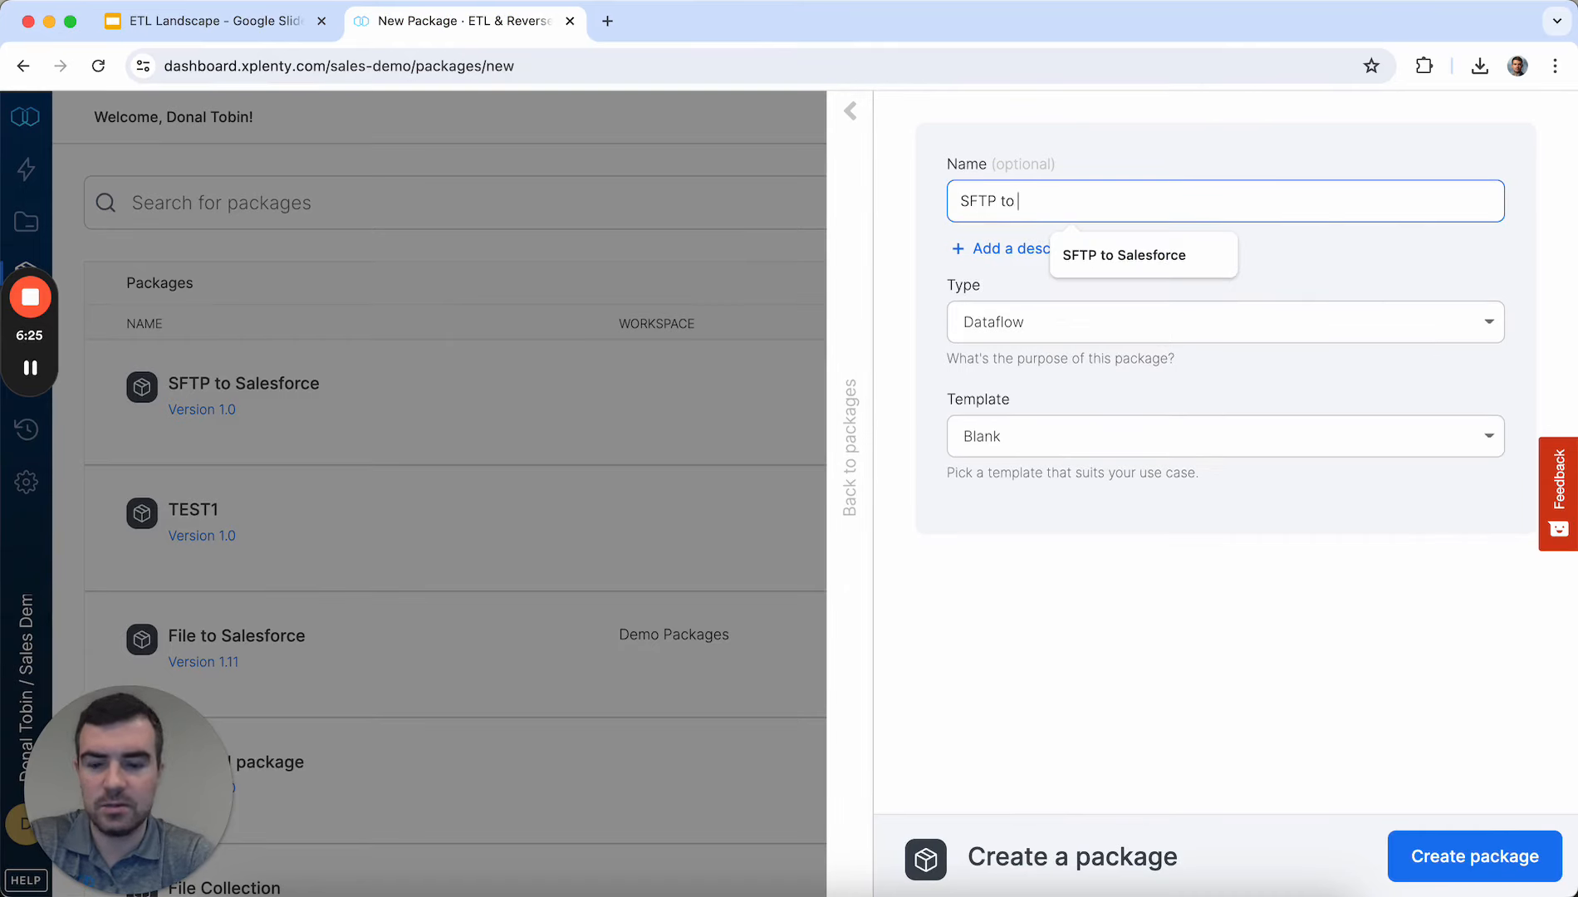
text(MySQL)
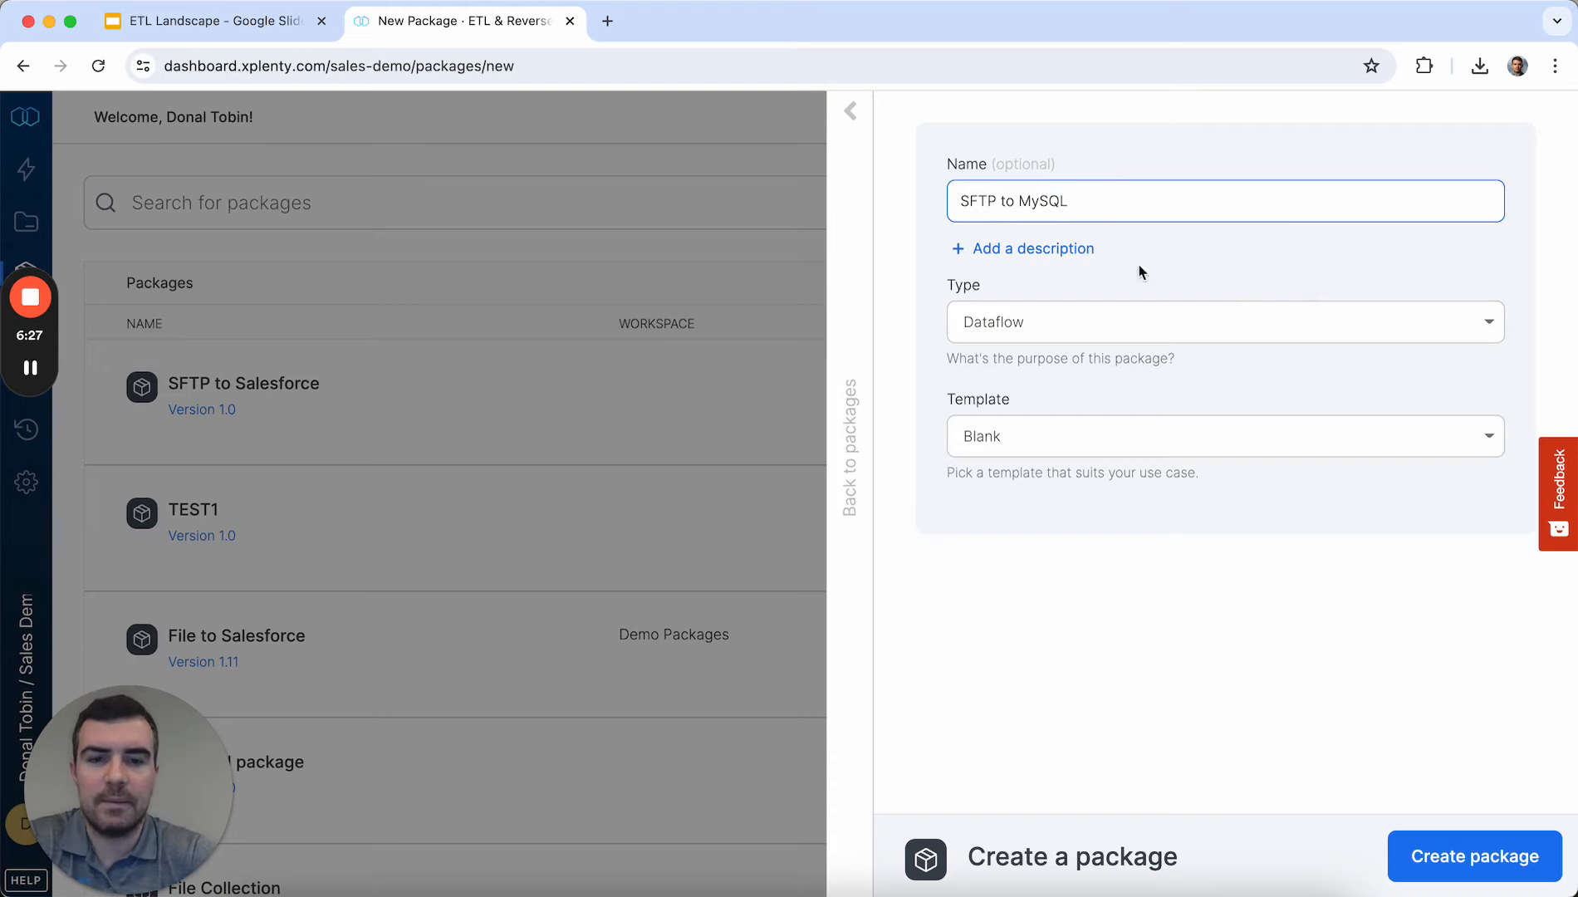
click(1141, 323)
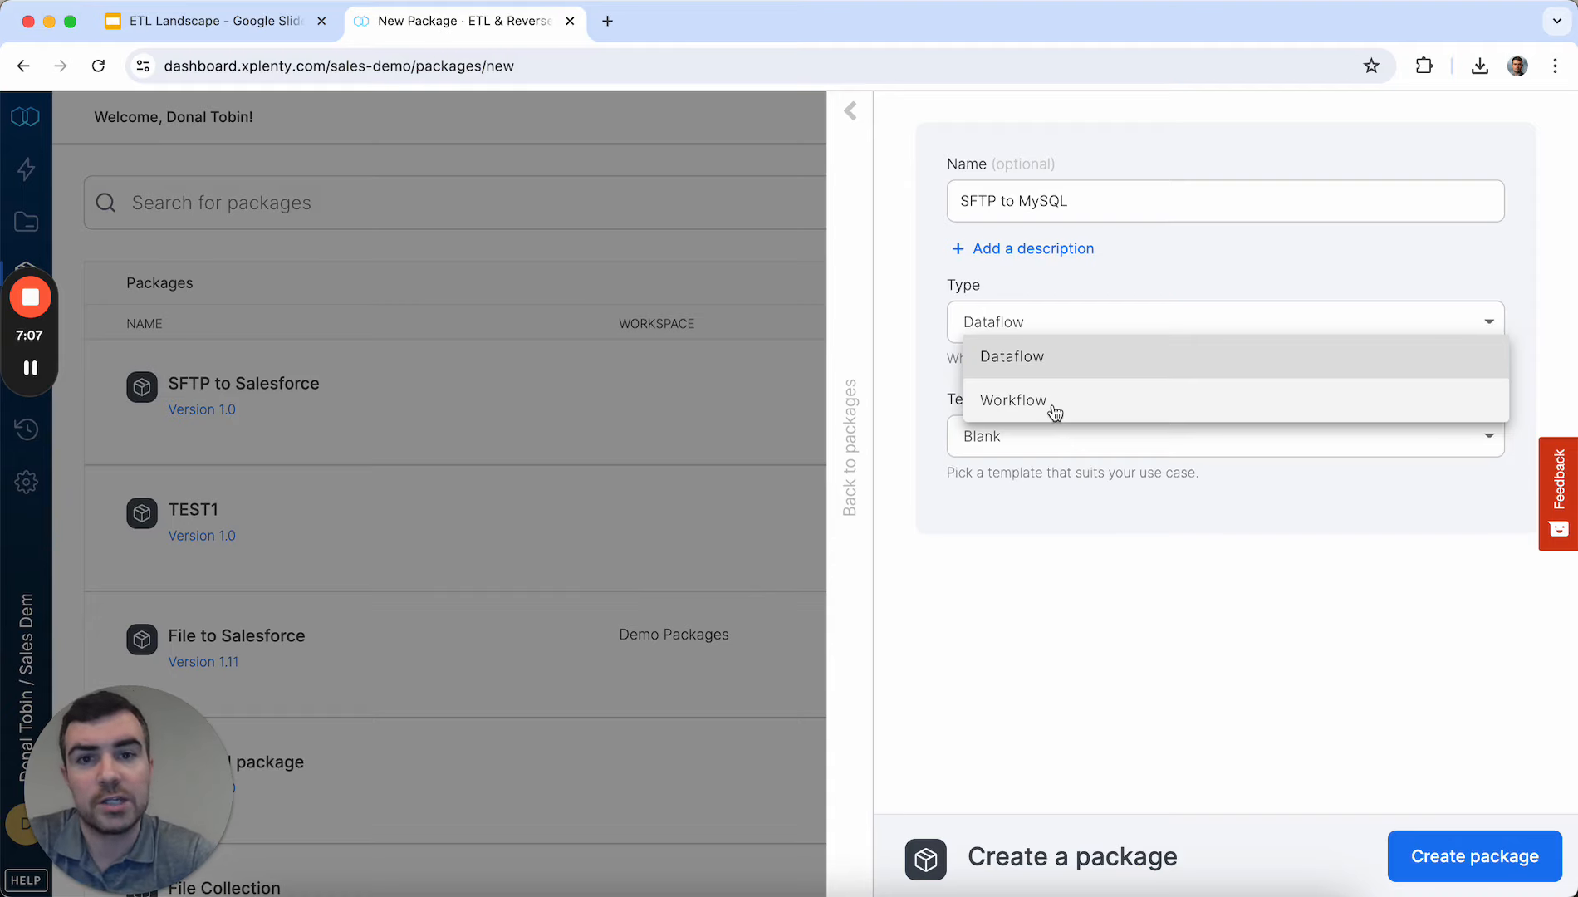
click(1043, 528)
click(1117, 434)
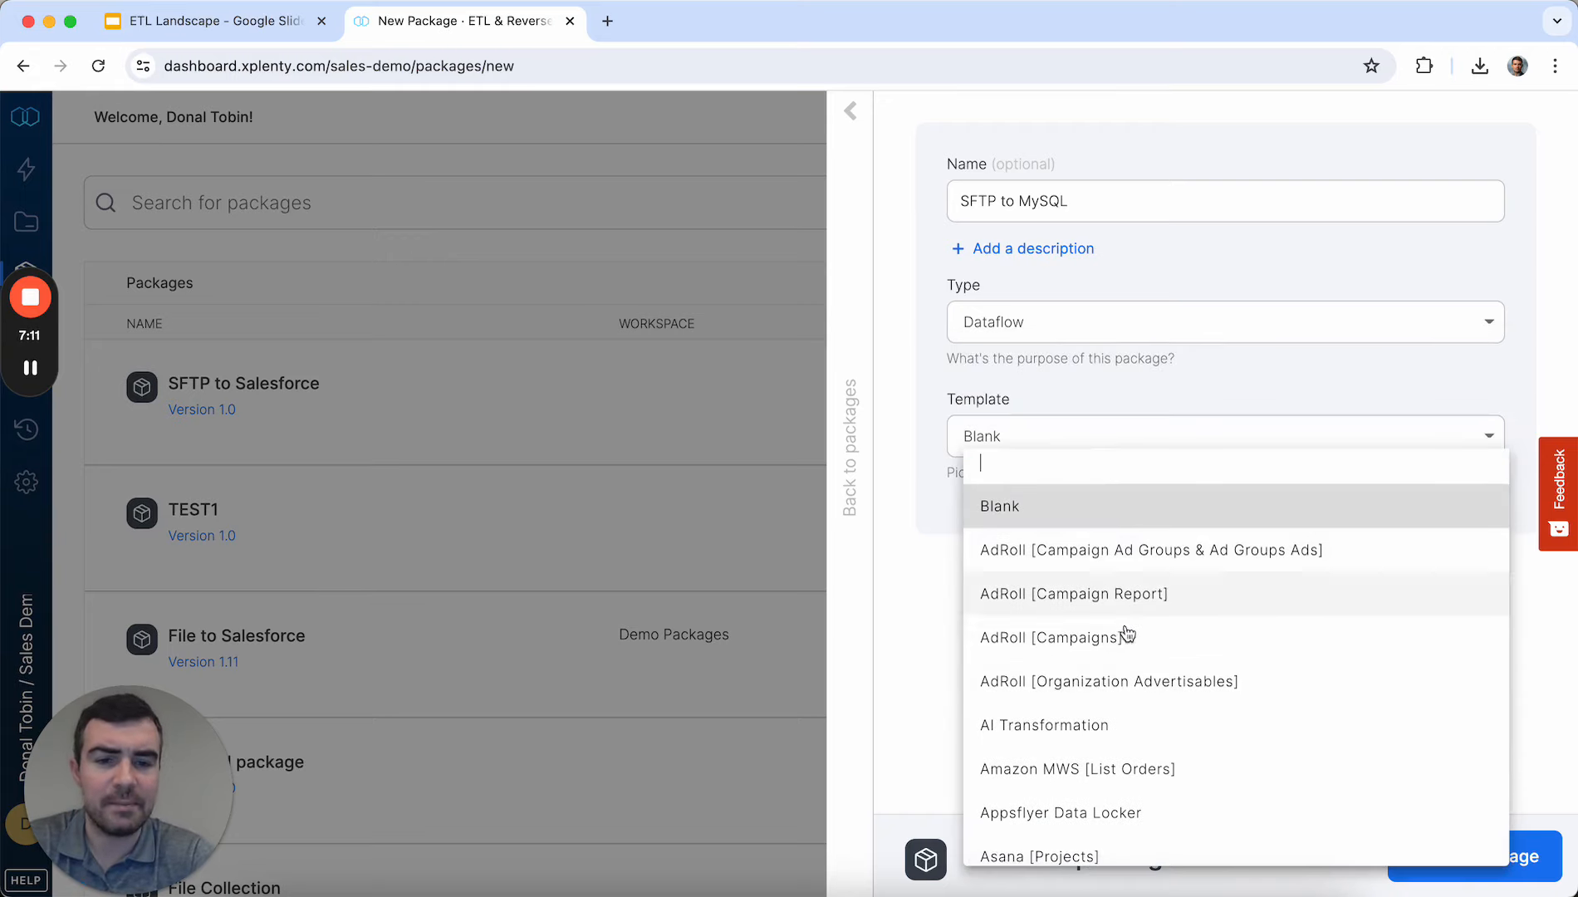
click(931, 499)
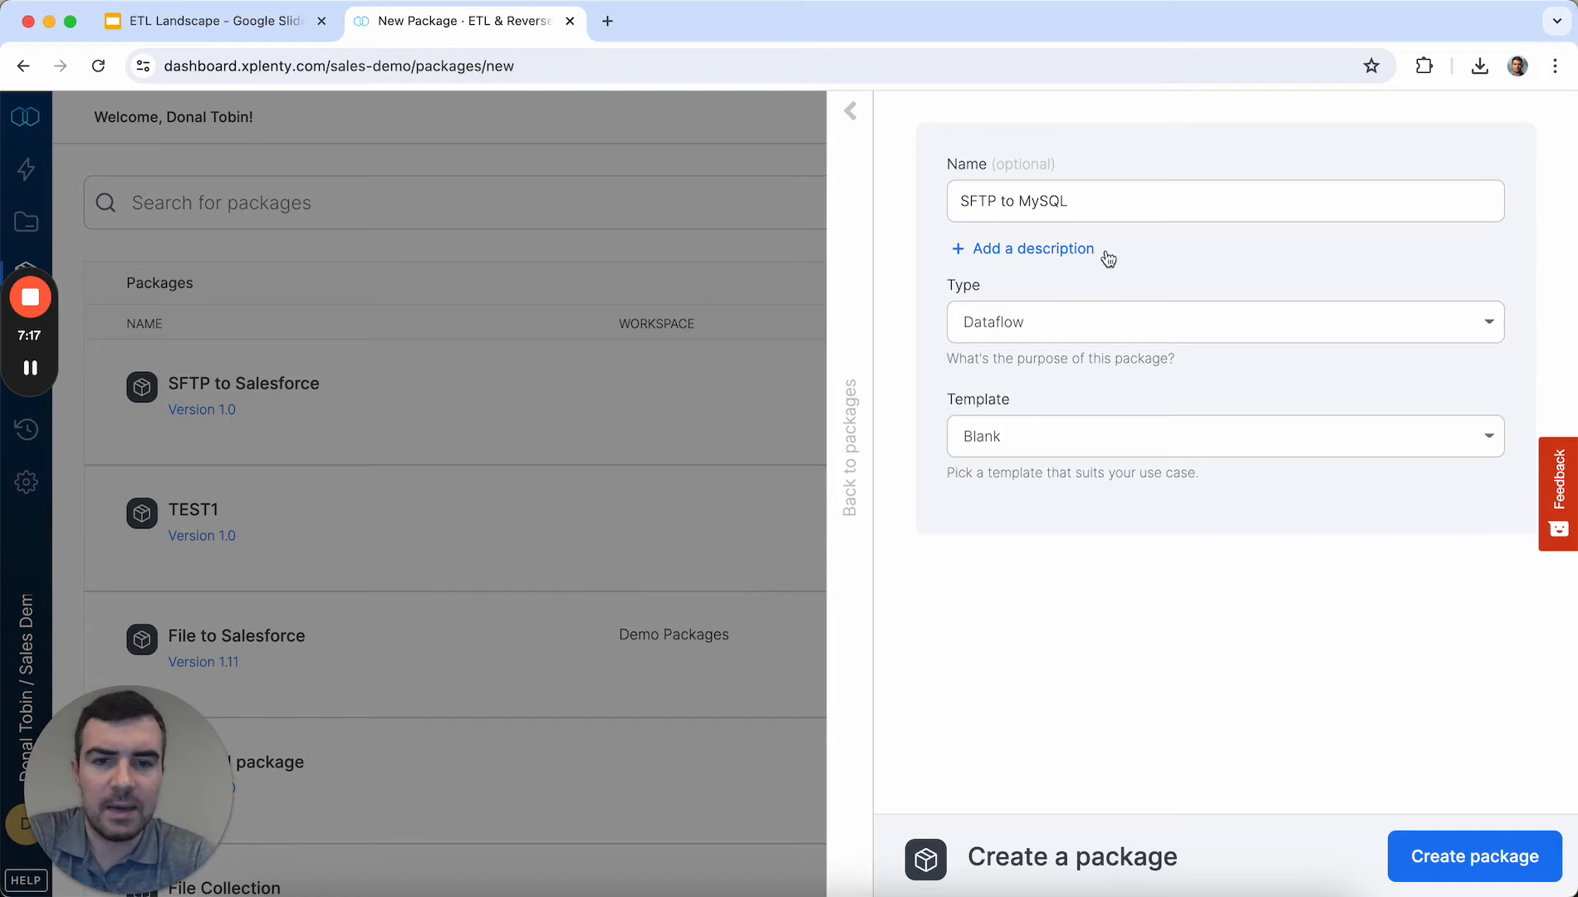
click(1440, 856)
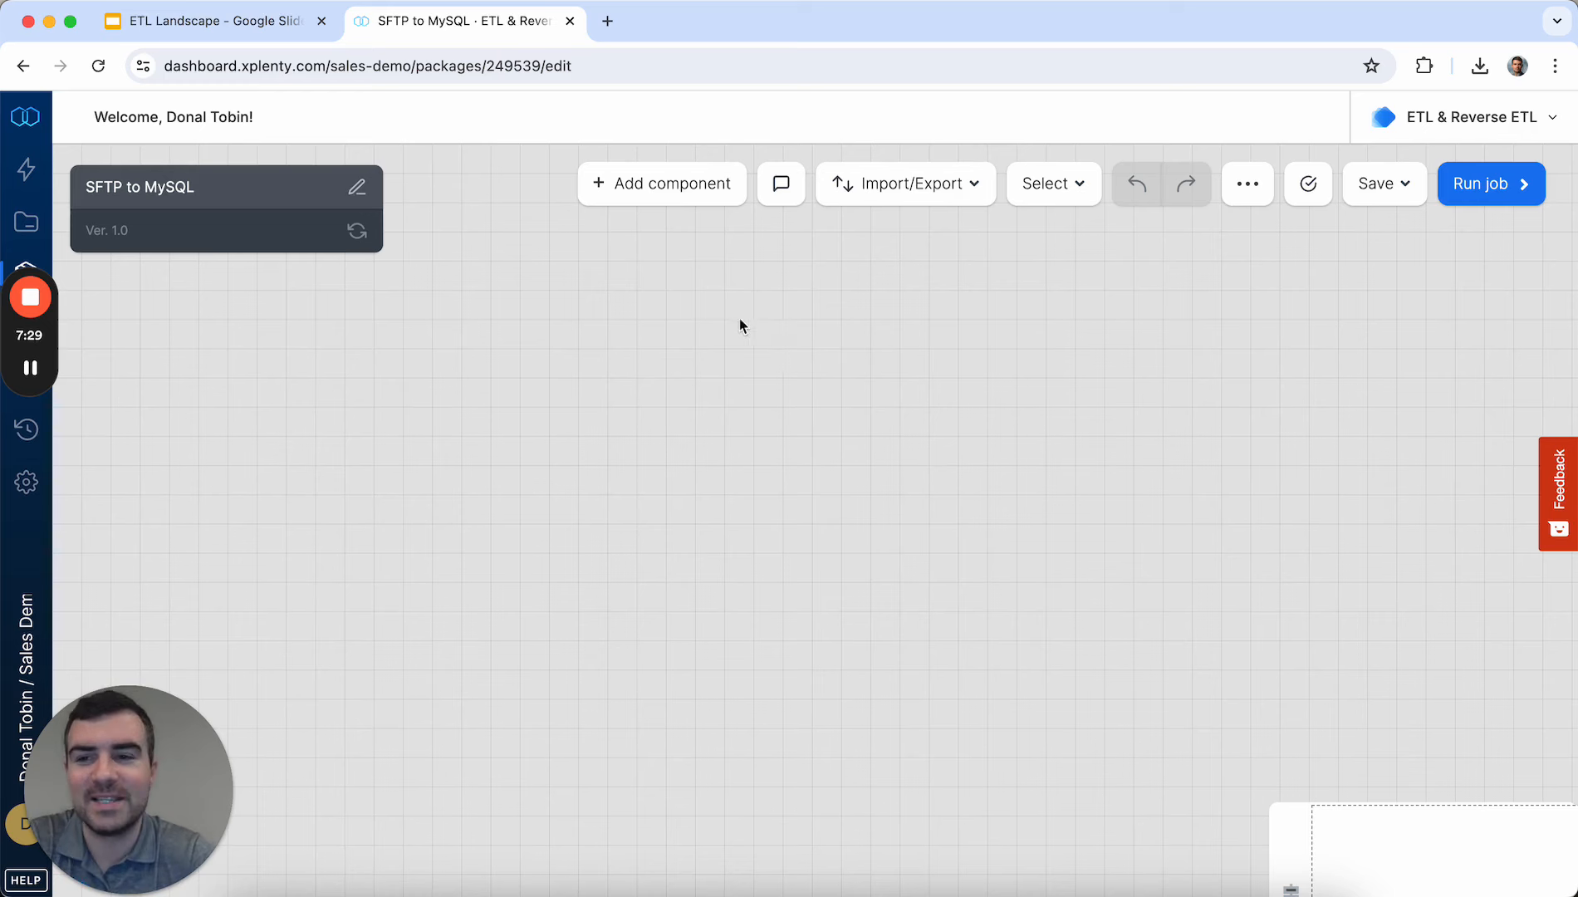
Step: Add a File Storage source to the empty package canvas and place it near the upper middle
click(657, 201)
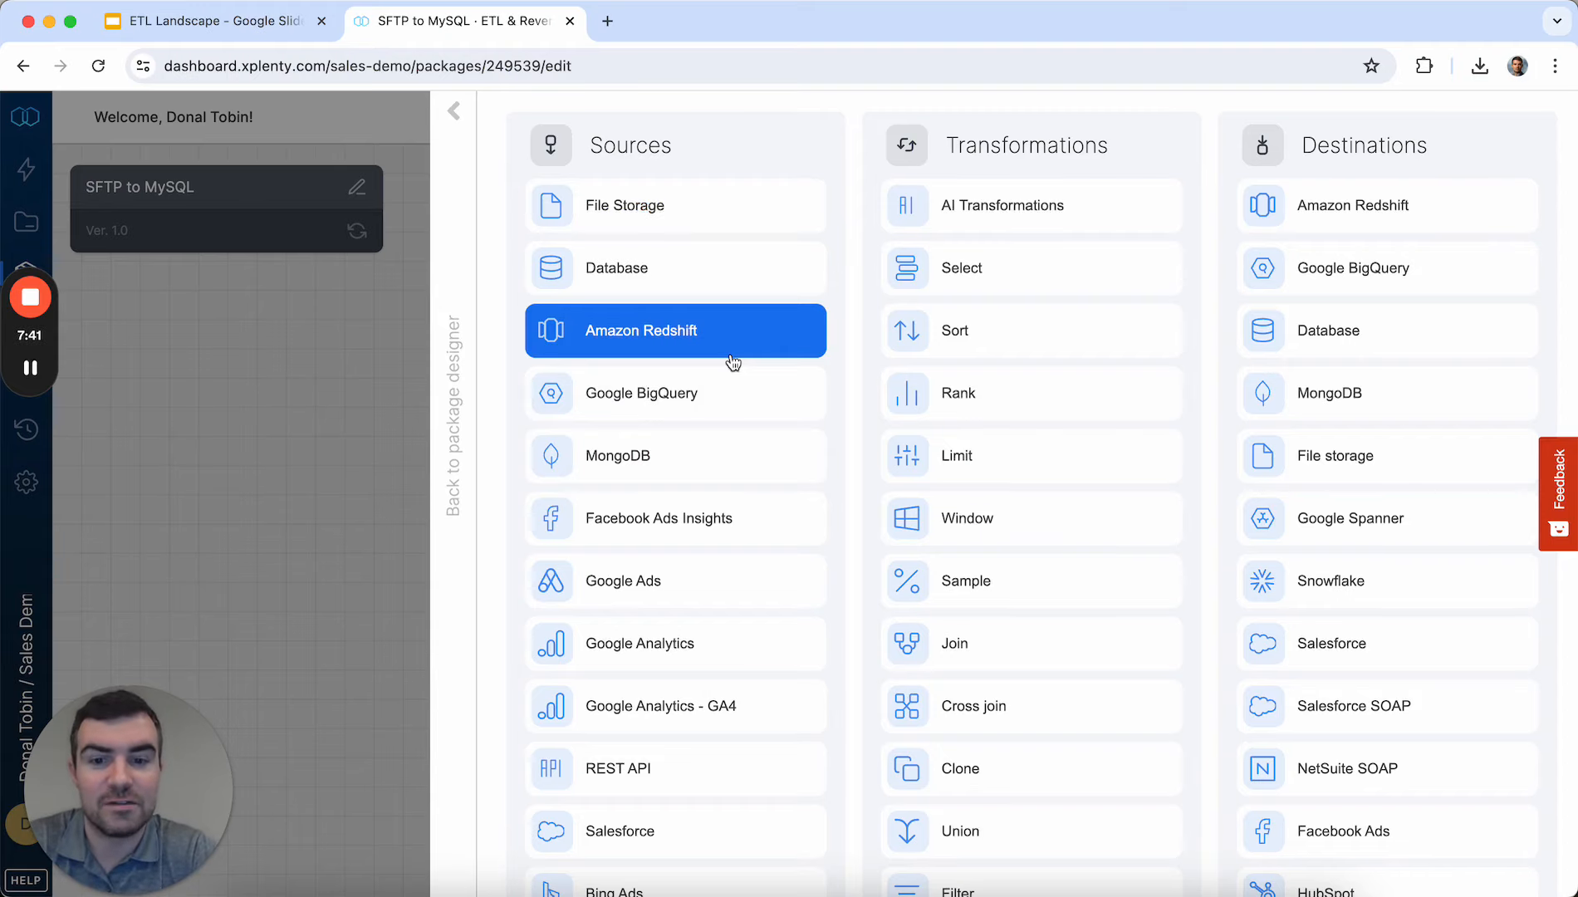
click(728, 219)
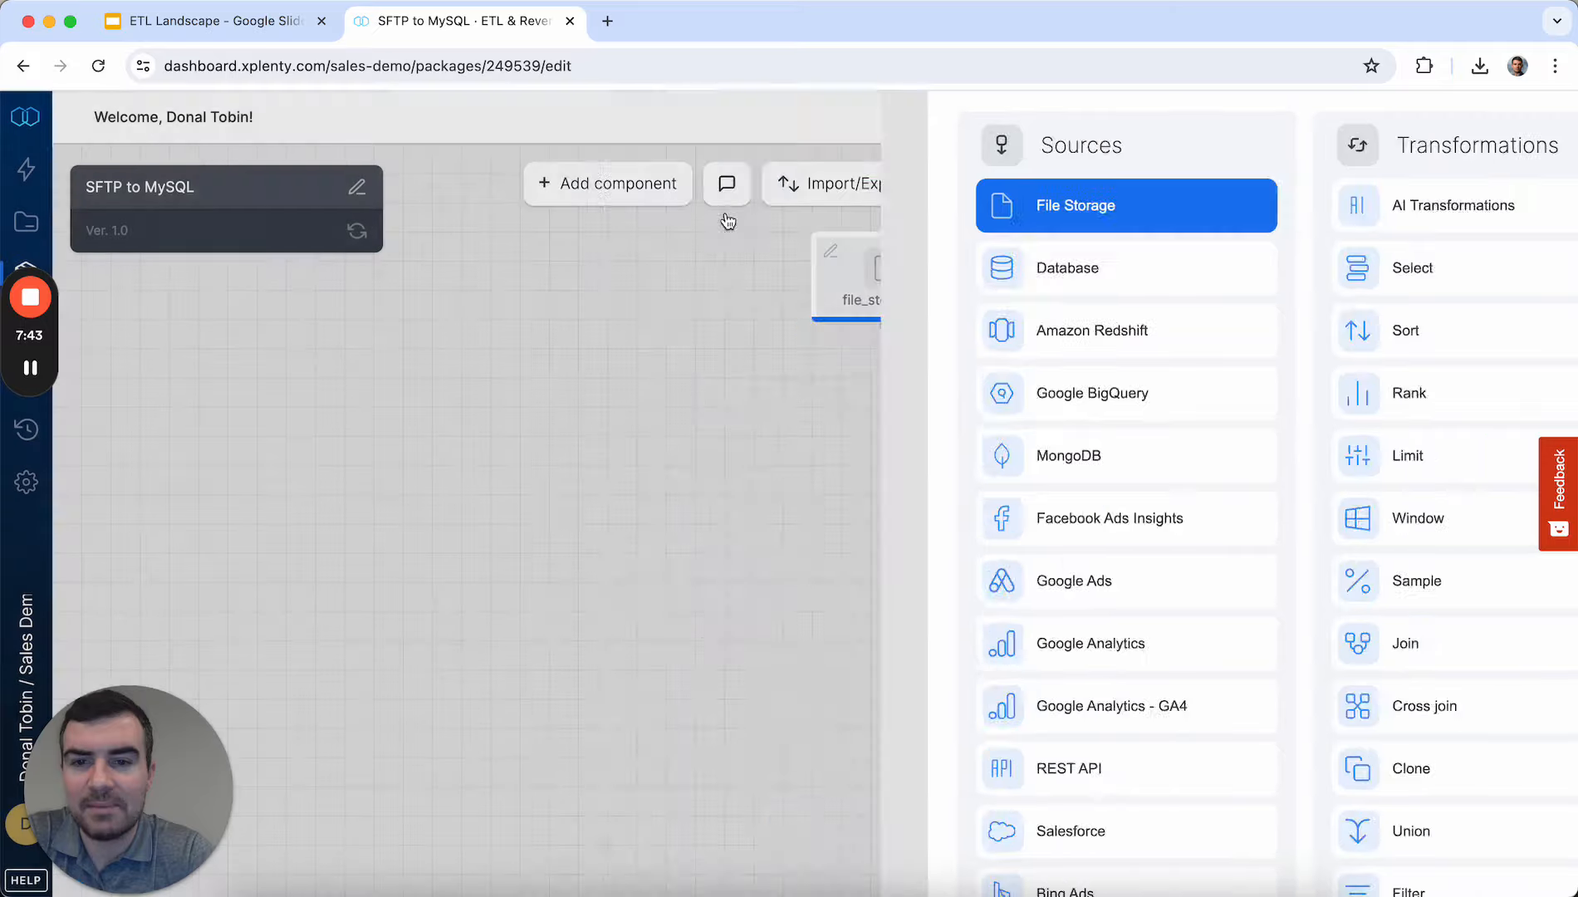
drag(849, 333, 617, 332)
Step: Open the File Storage source's settings and choose the DT SFTP connection as its input connection
click(616, 374)
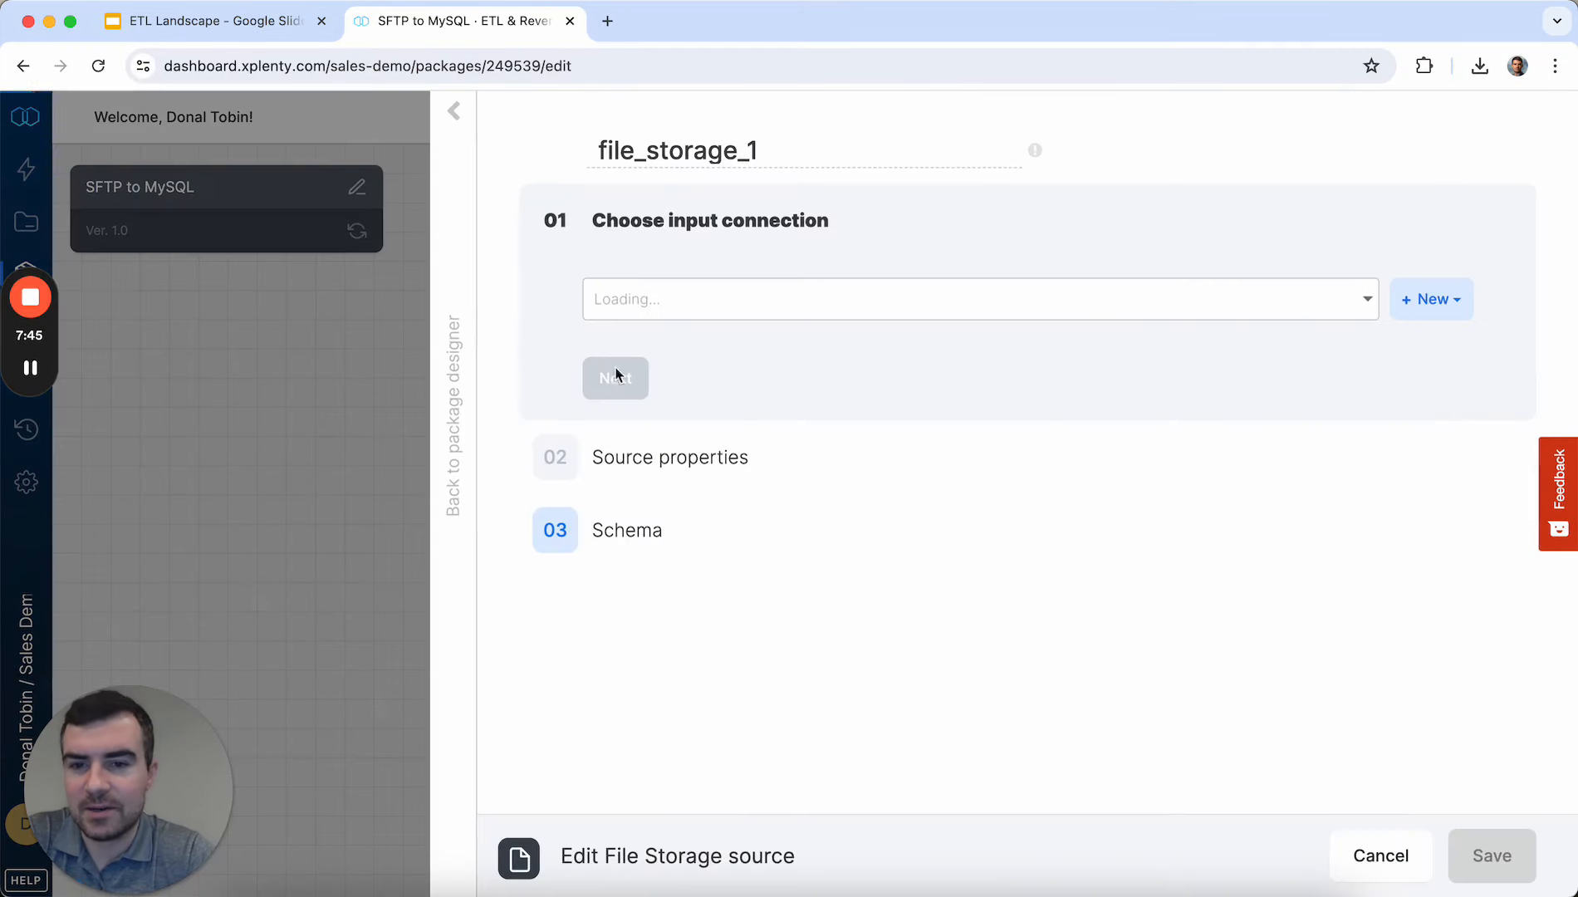
click(769, 301)
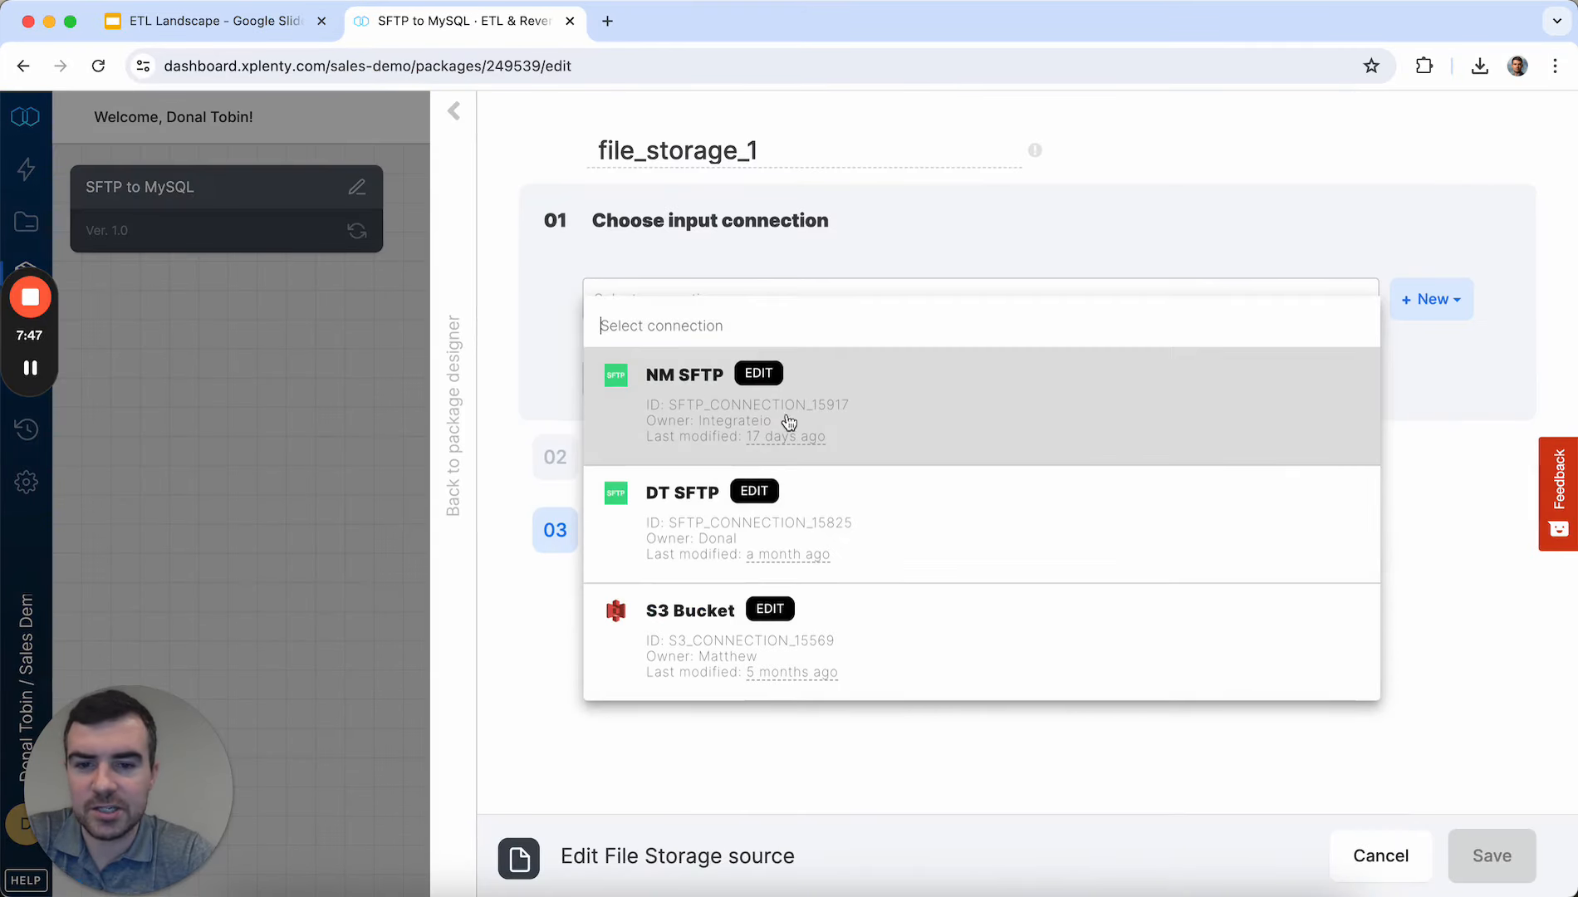
click(926, 518)
click(599, 461)
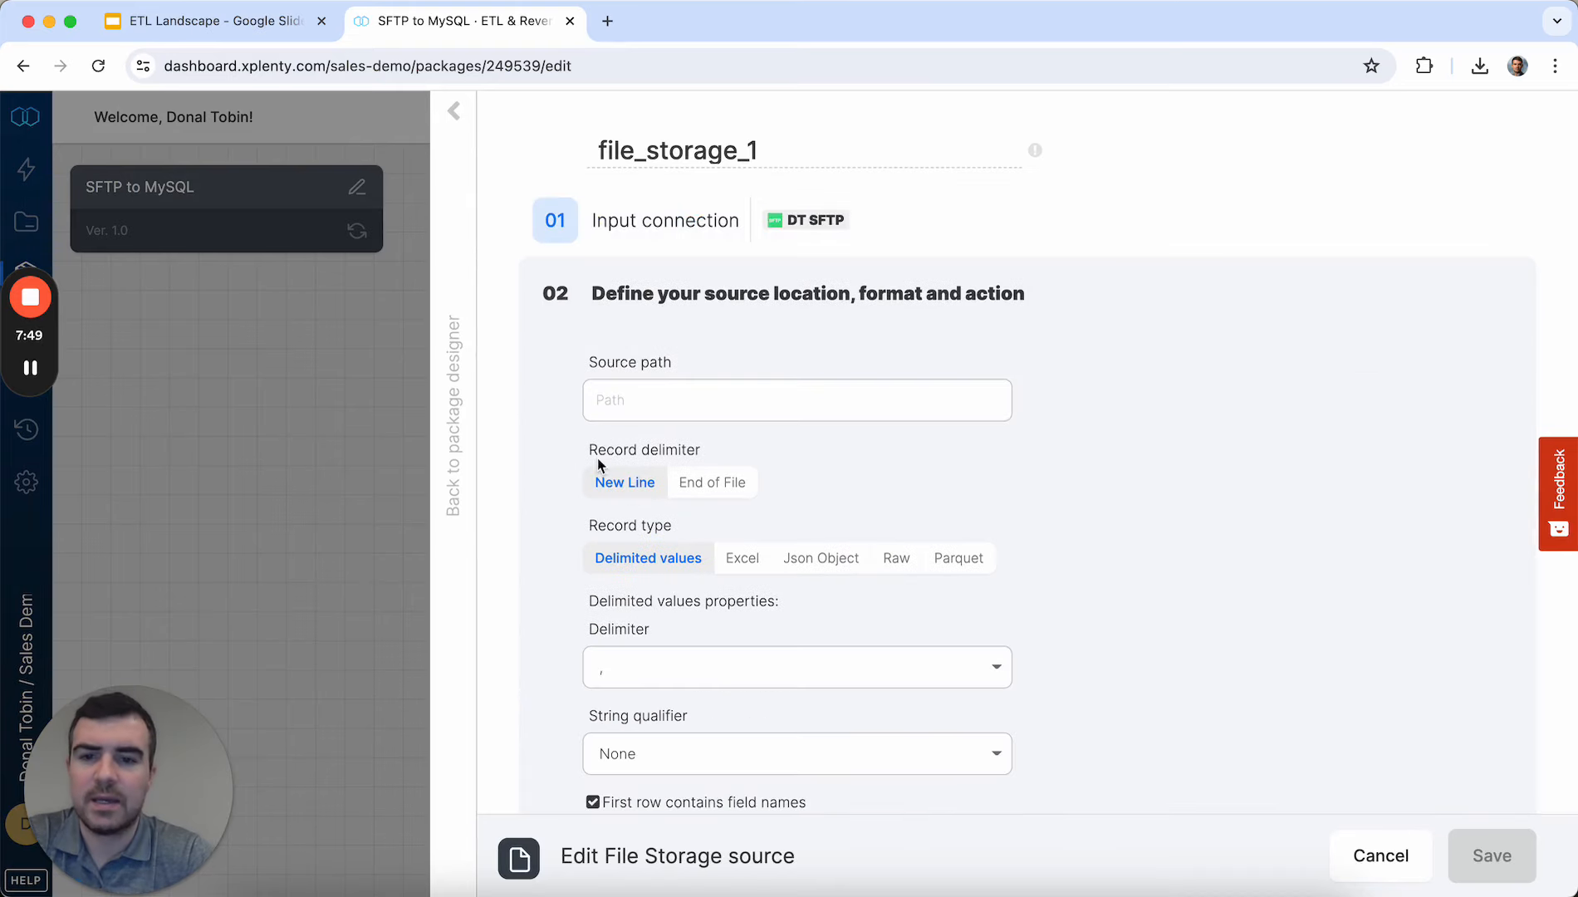
Step: Set the file source's path to /customer.csv
click(602, 401)
text(/customer)
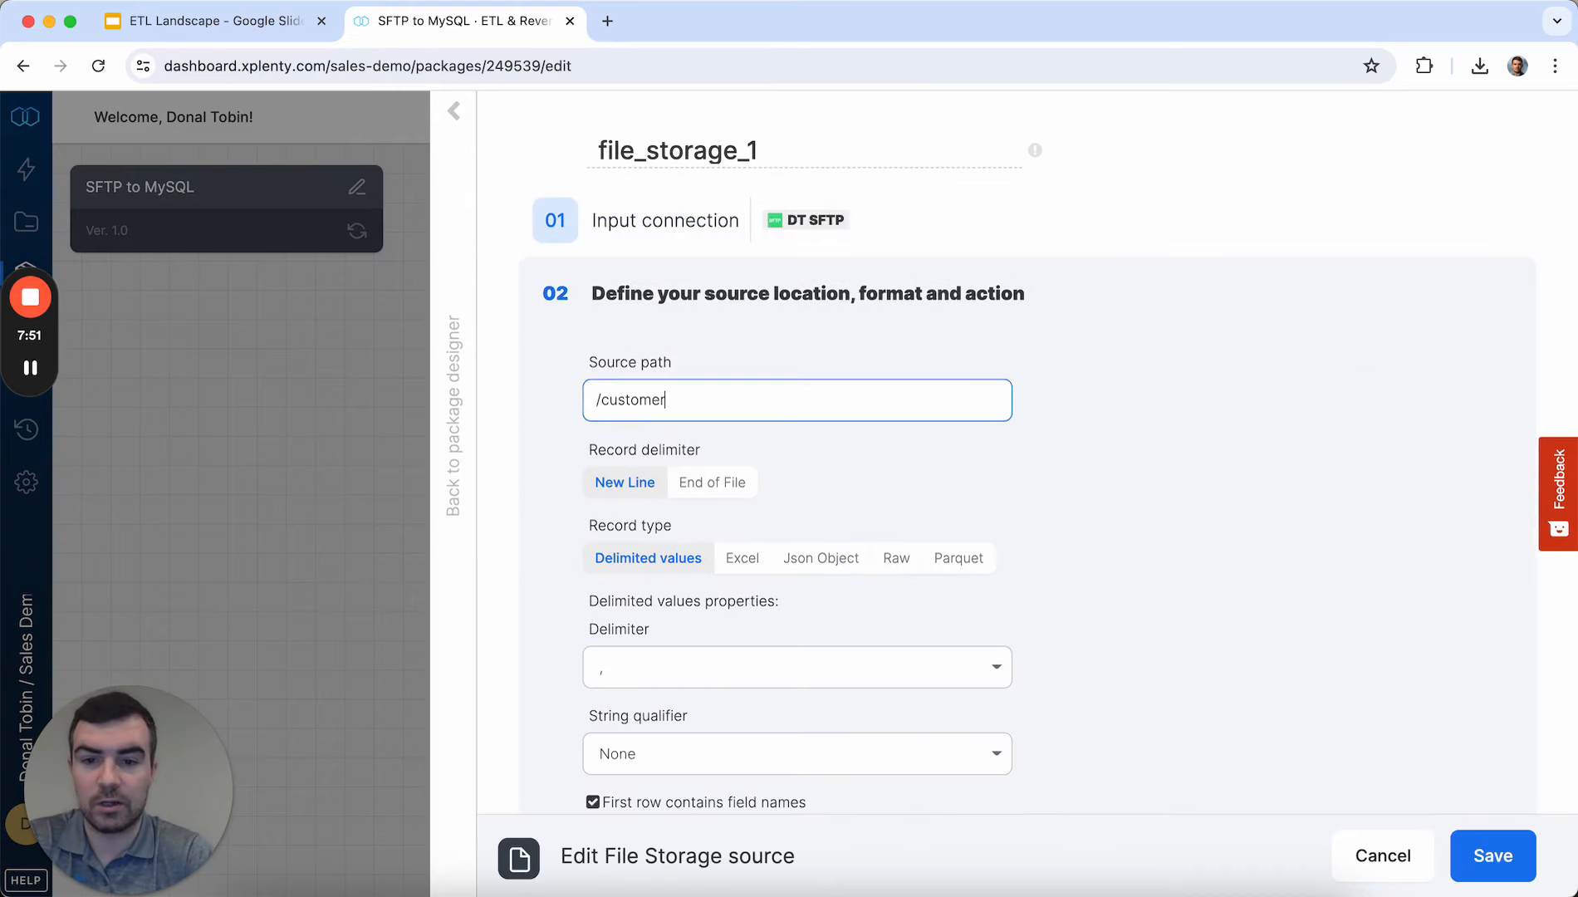
text(.csv)
click(540, 499)
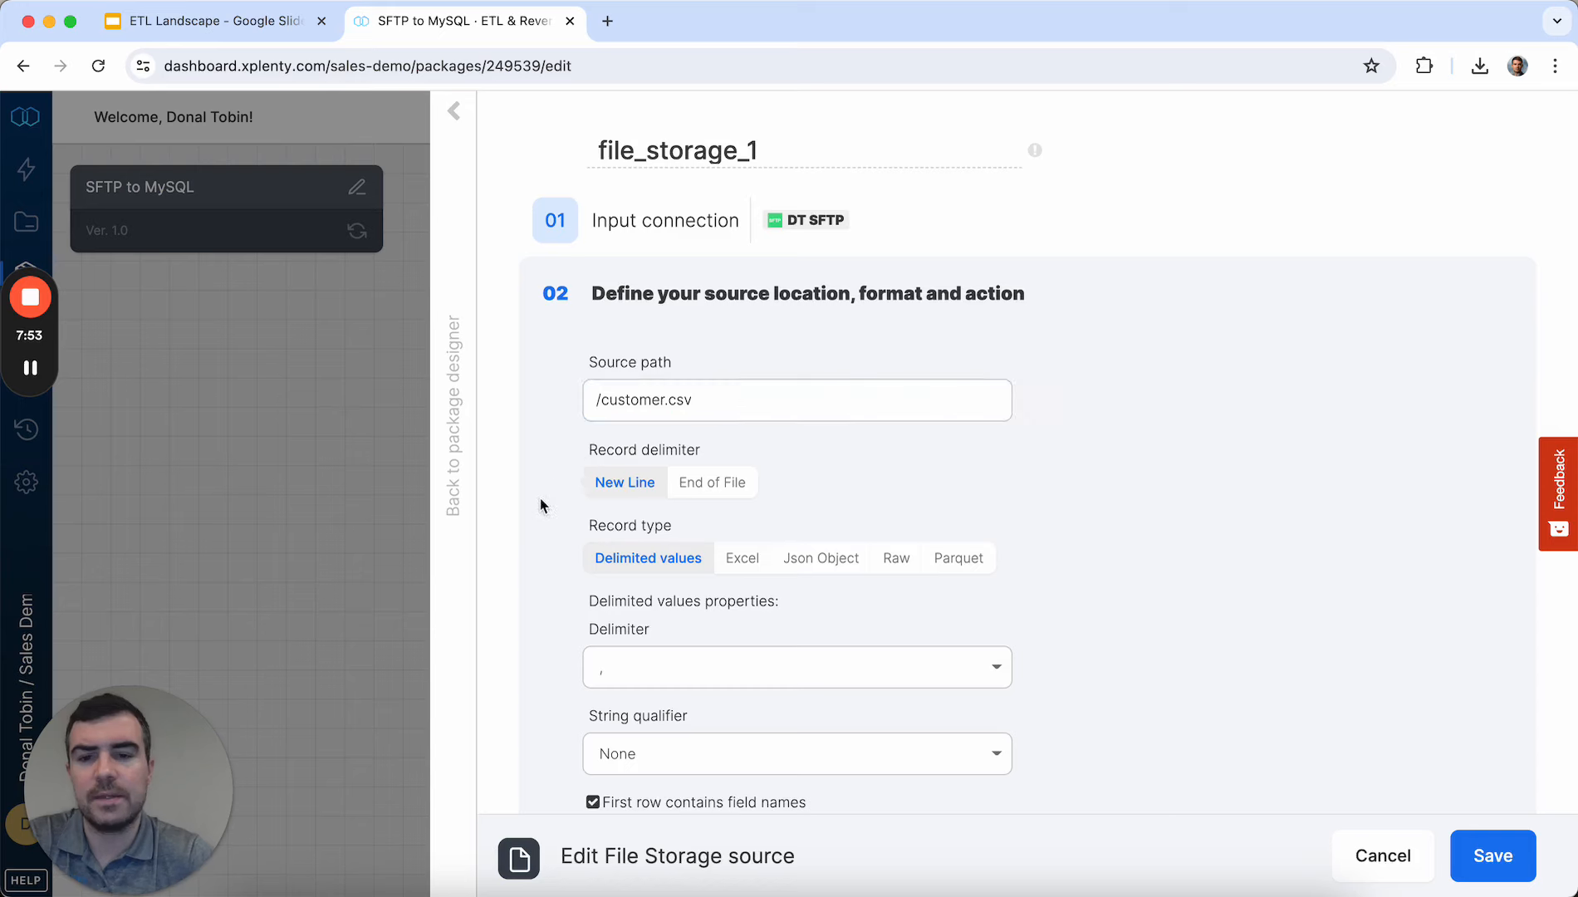
Step: Examine the file source's record type settings and the available delimiter, string qualifier and source action options
scroll(544, 506, down, 2)
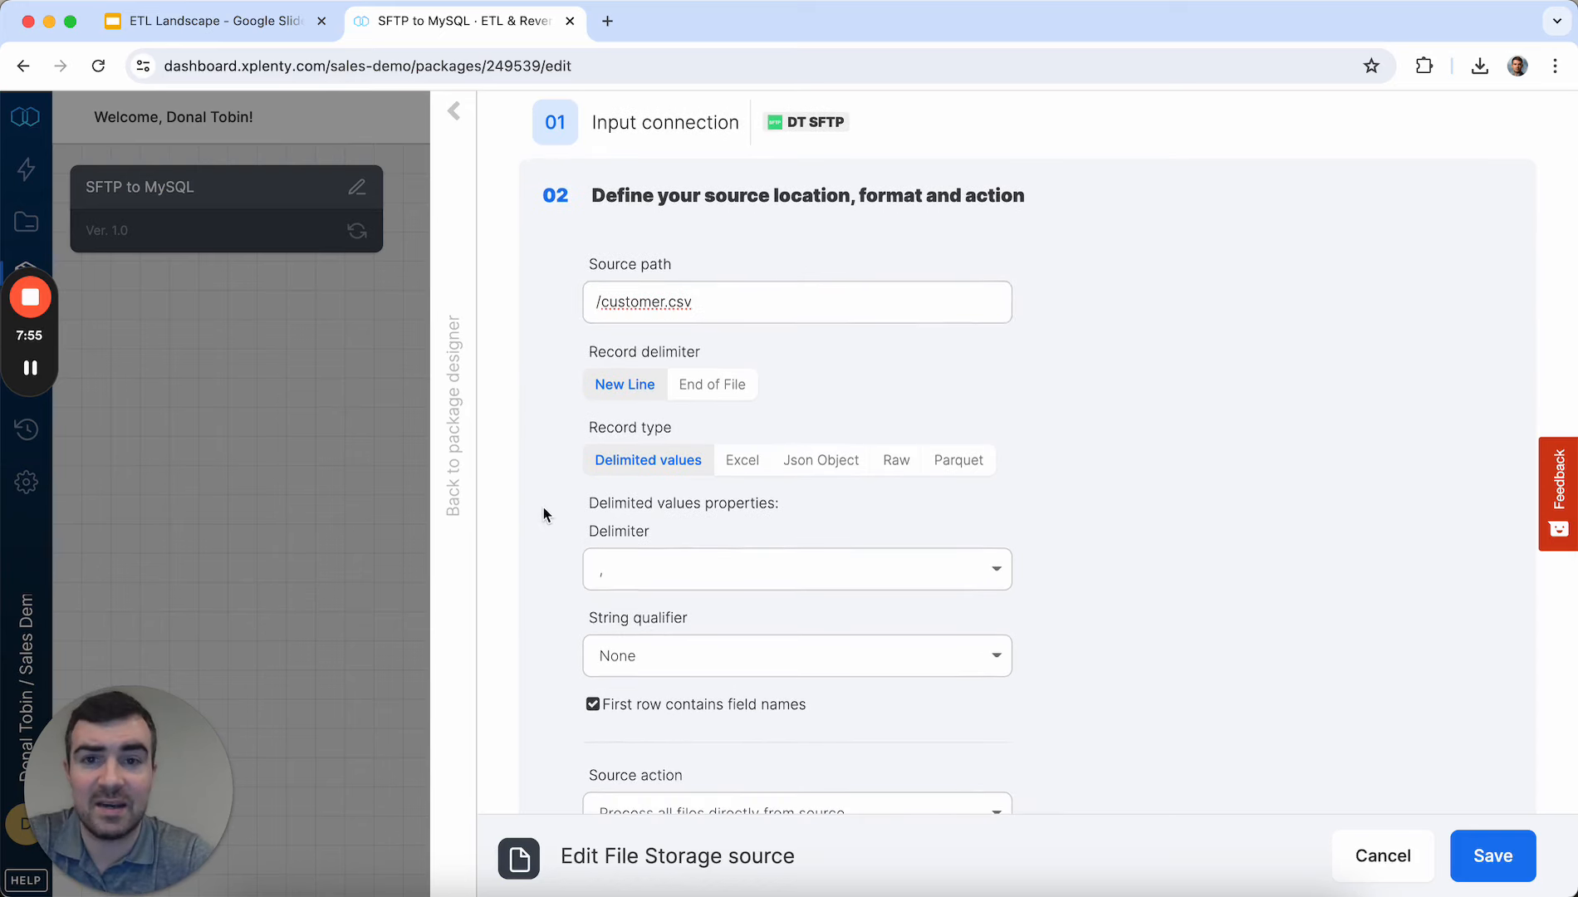
scroll(544, 507, down, 1)
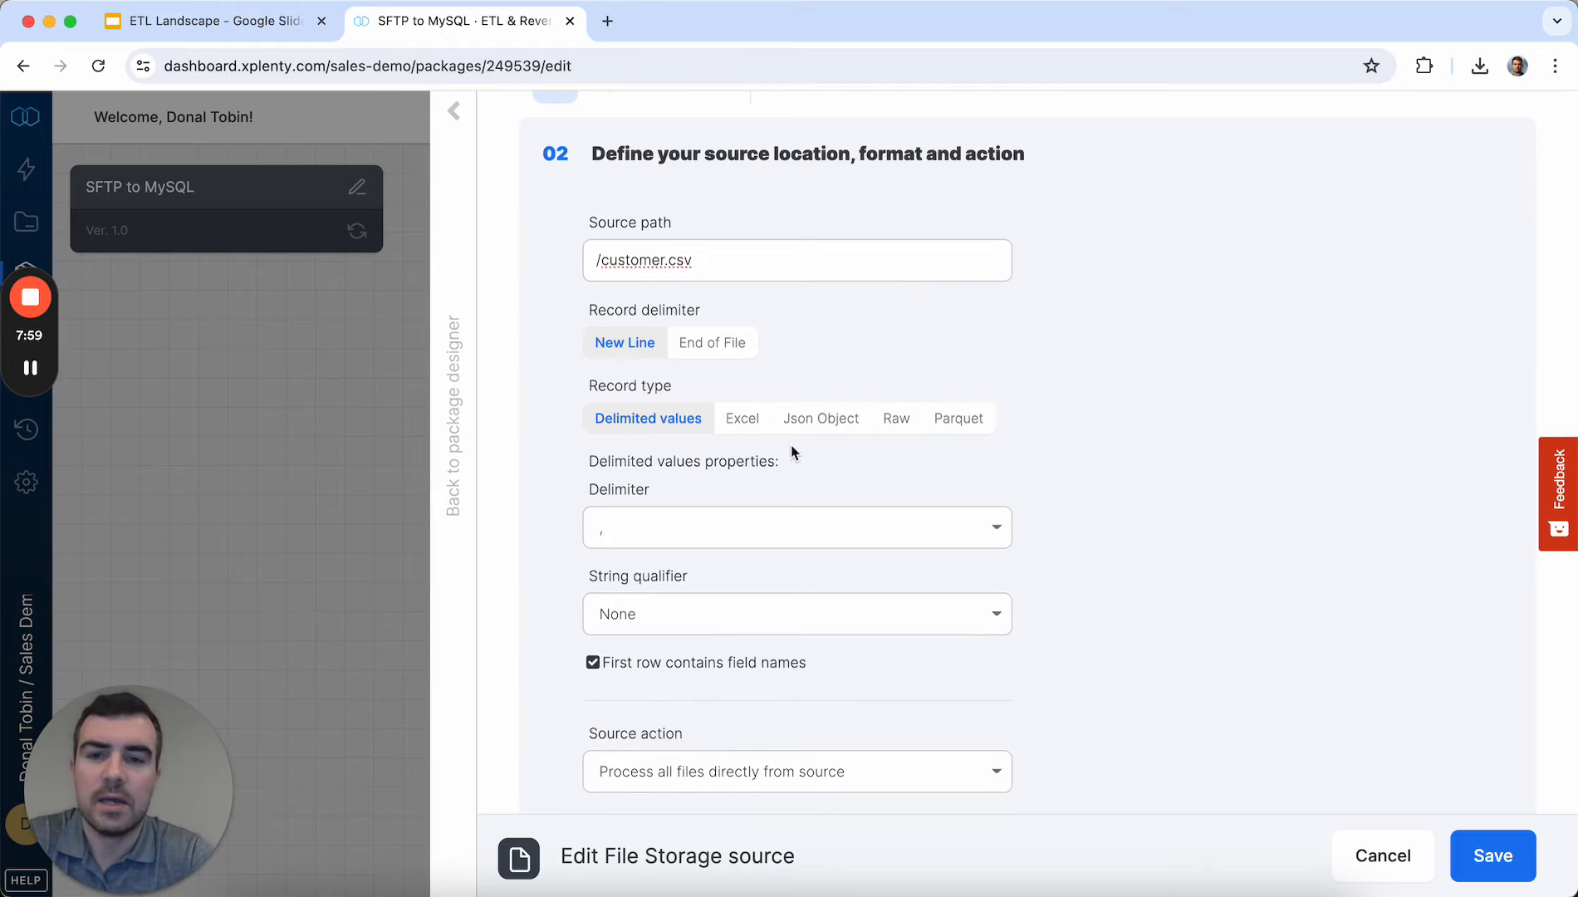
scroll(555, 410, down, 3)
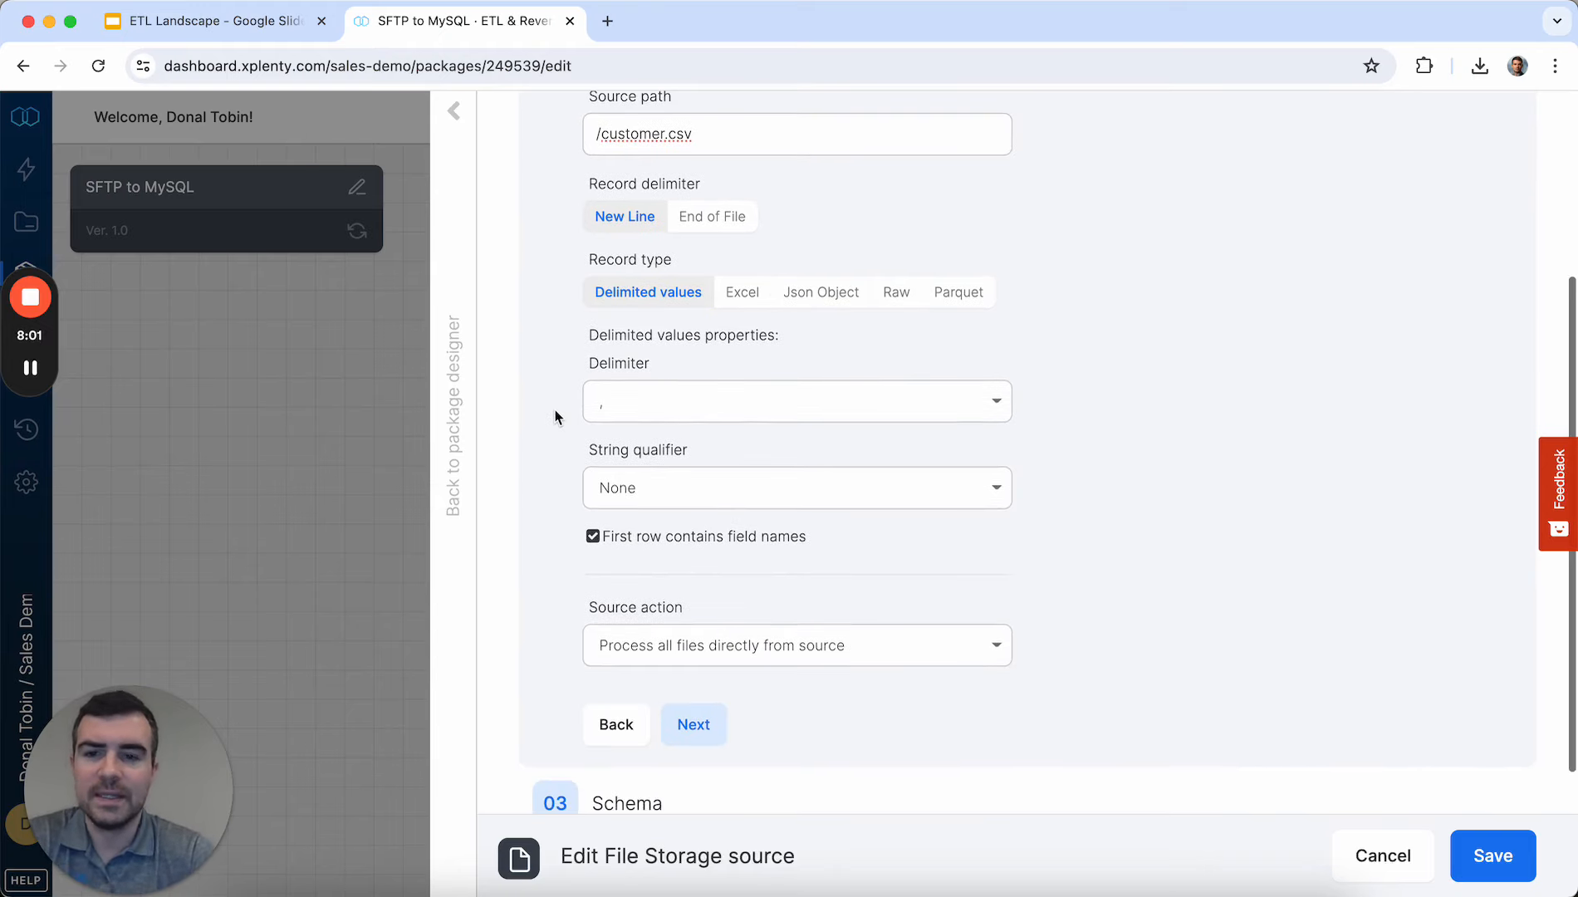
scroll(554, 402, down, 1)
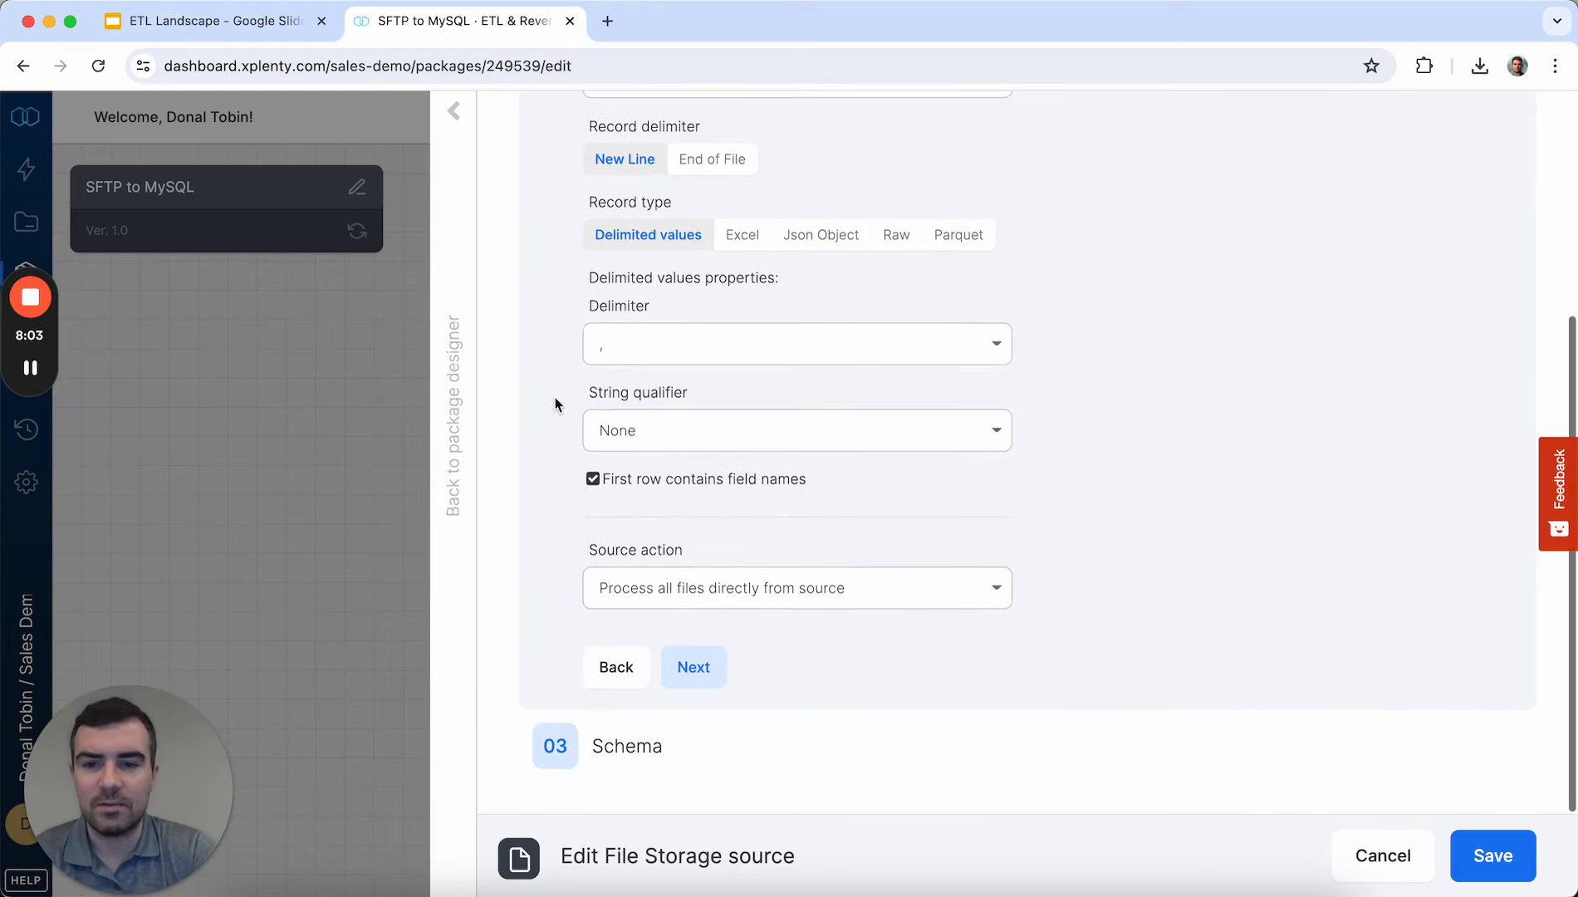
click(669, 354)
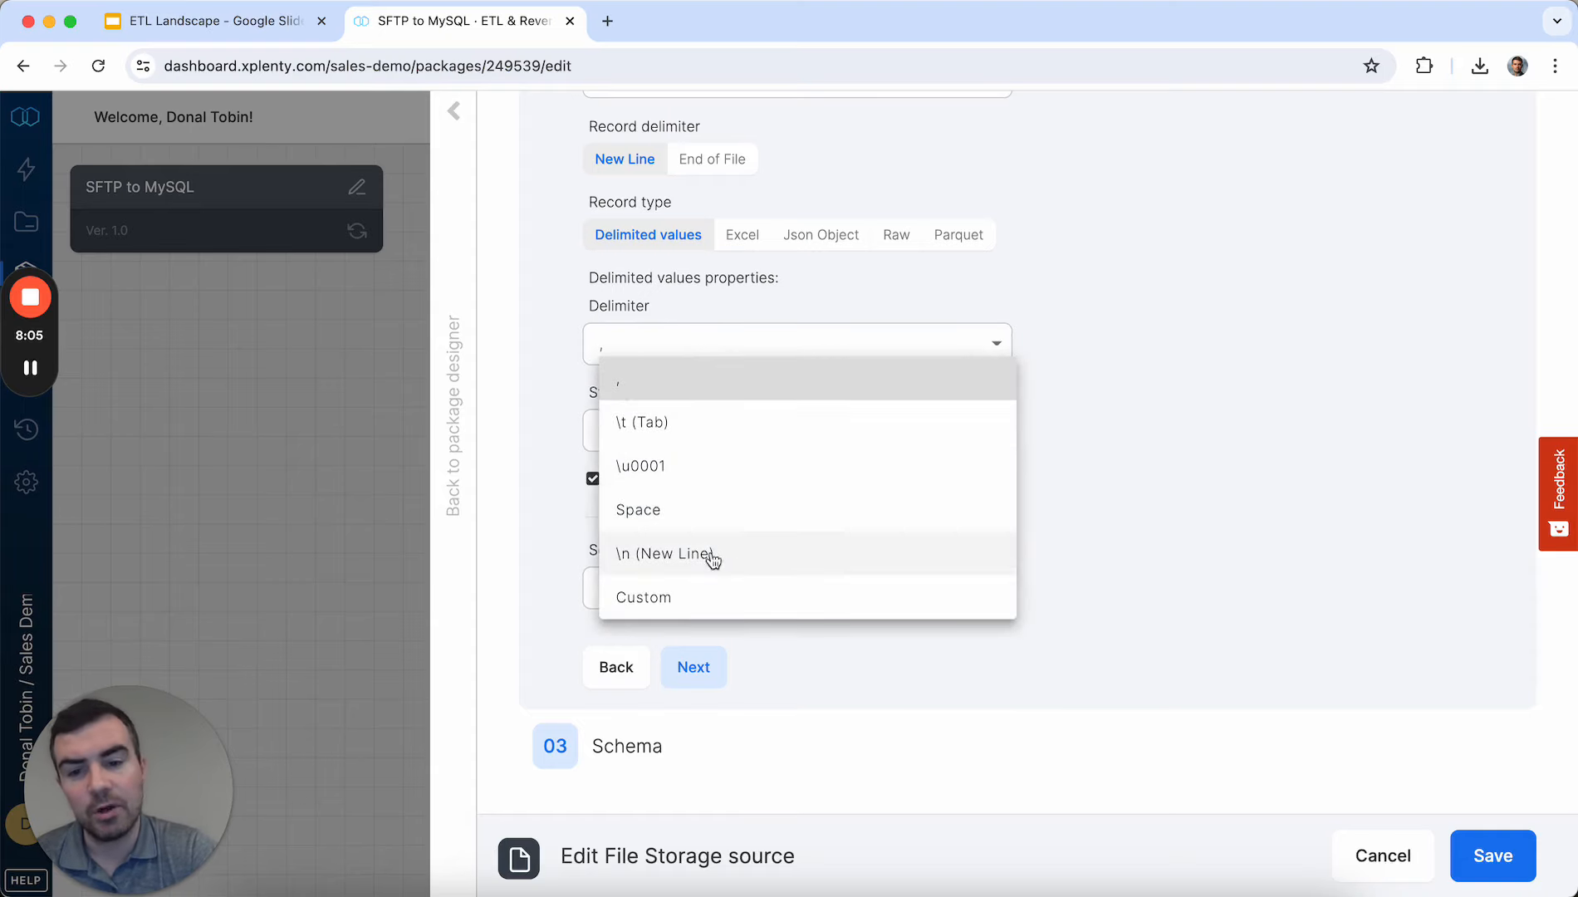
click(555, 363)
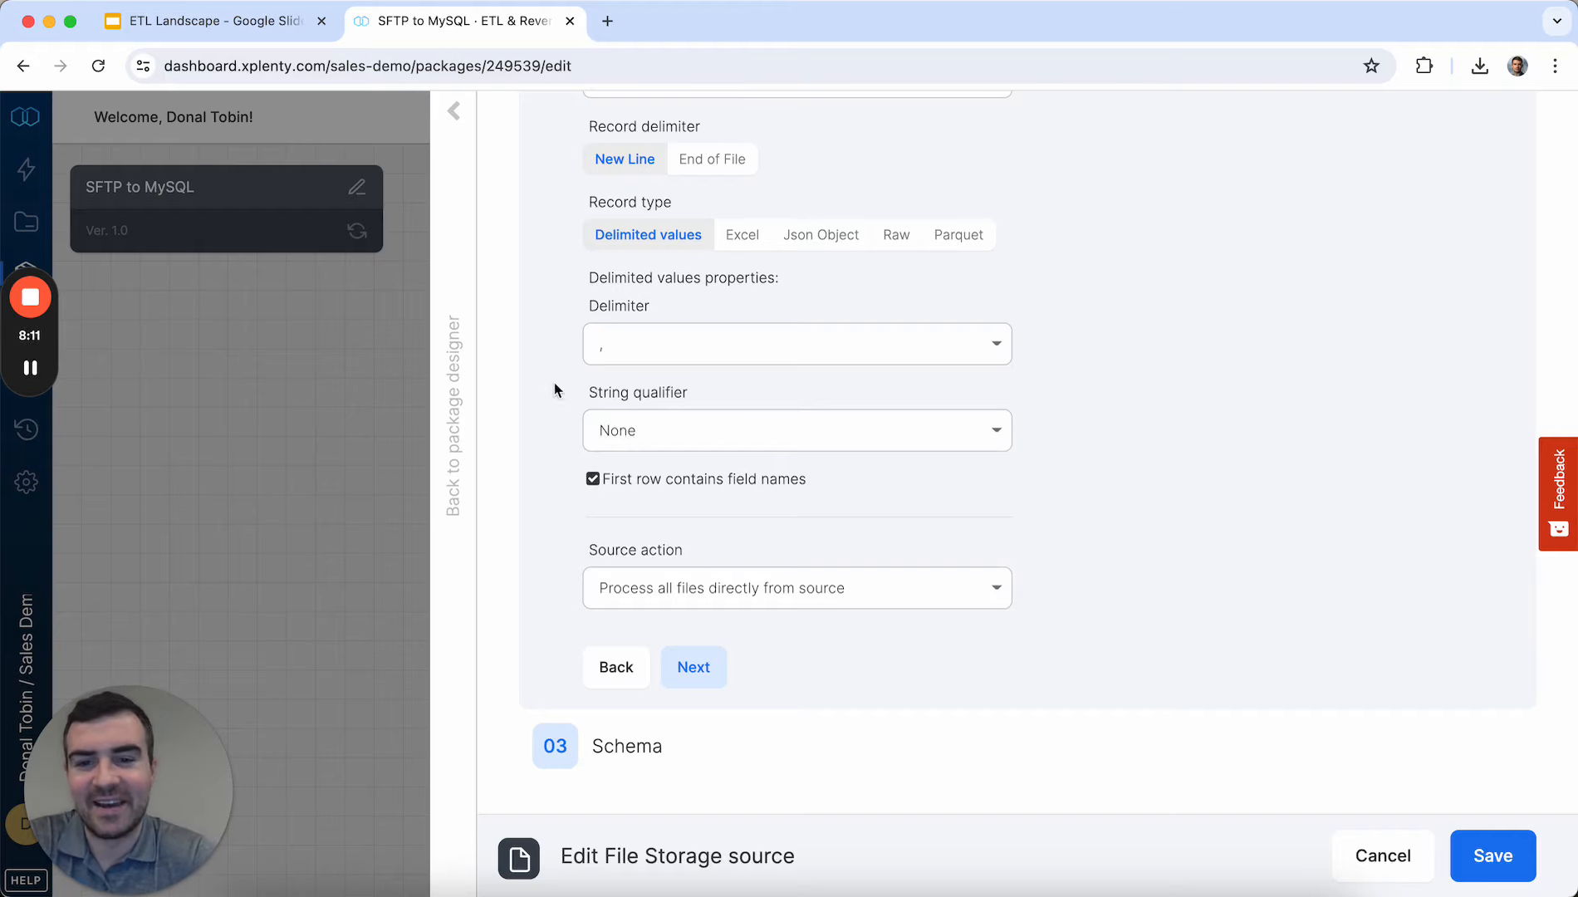
click(681, 429)
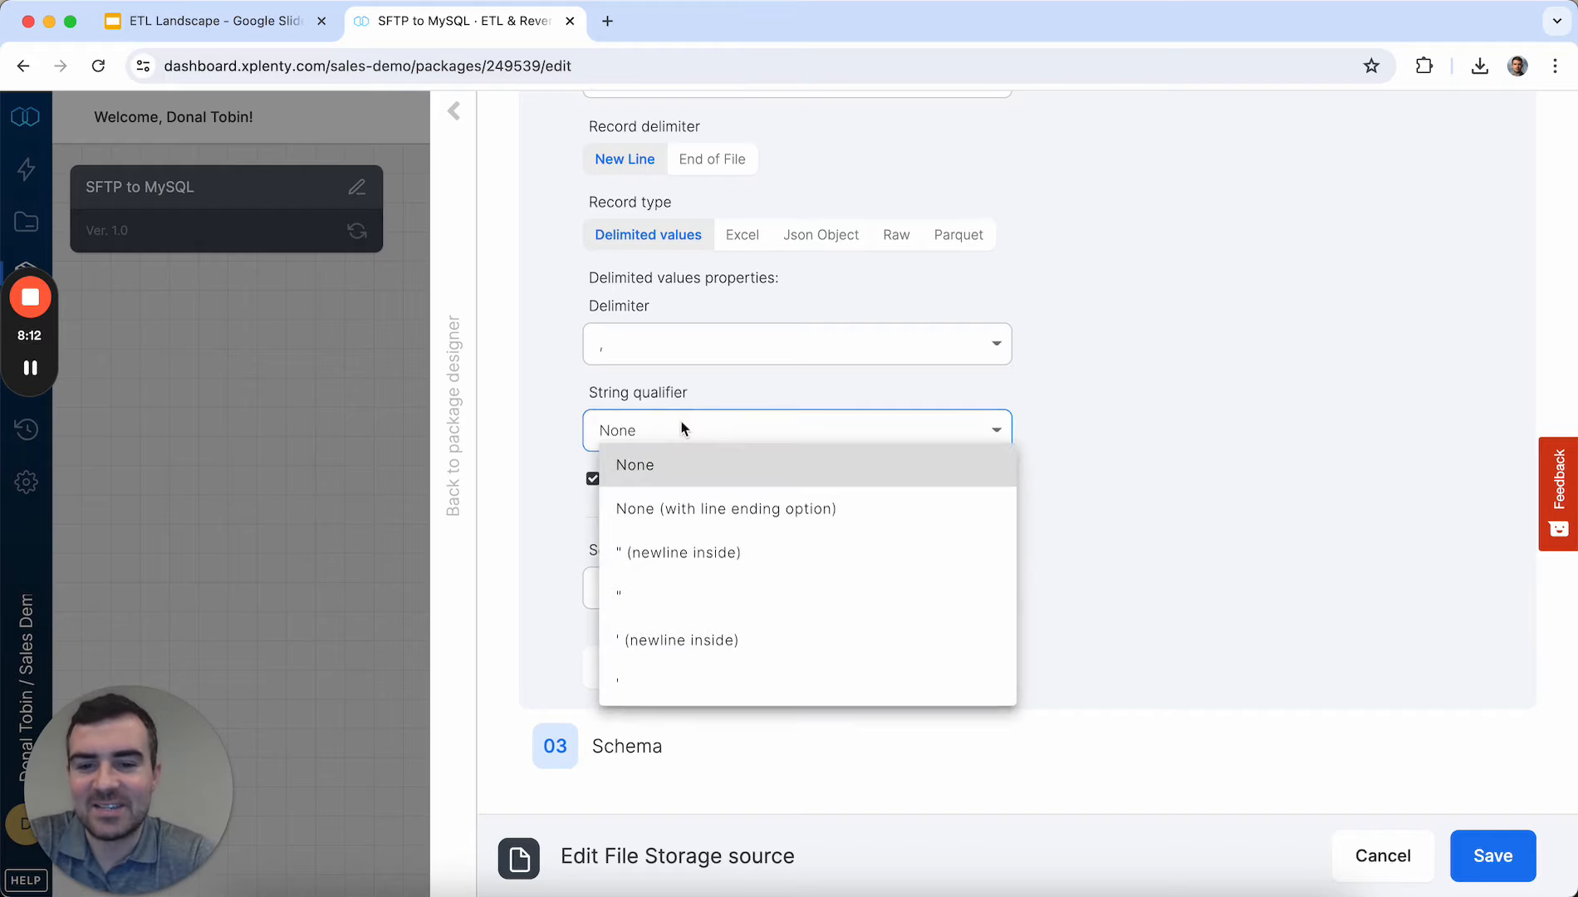
click(540, 454)
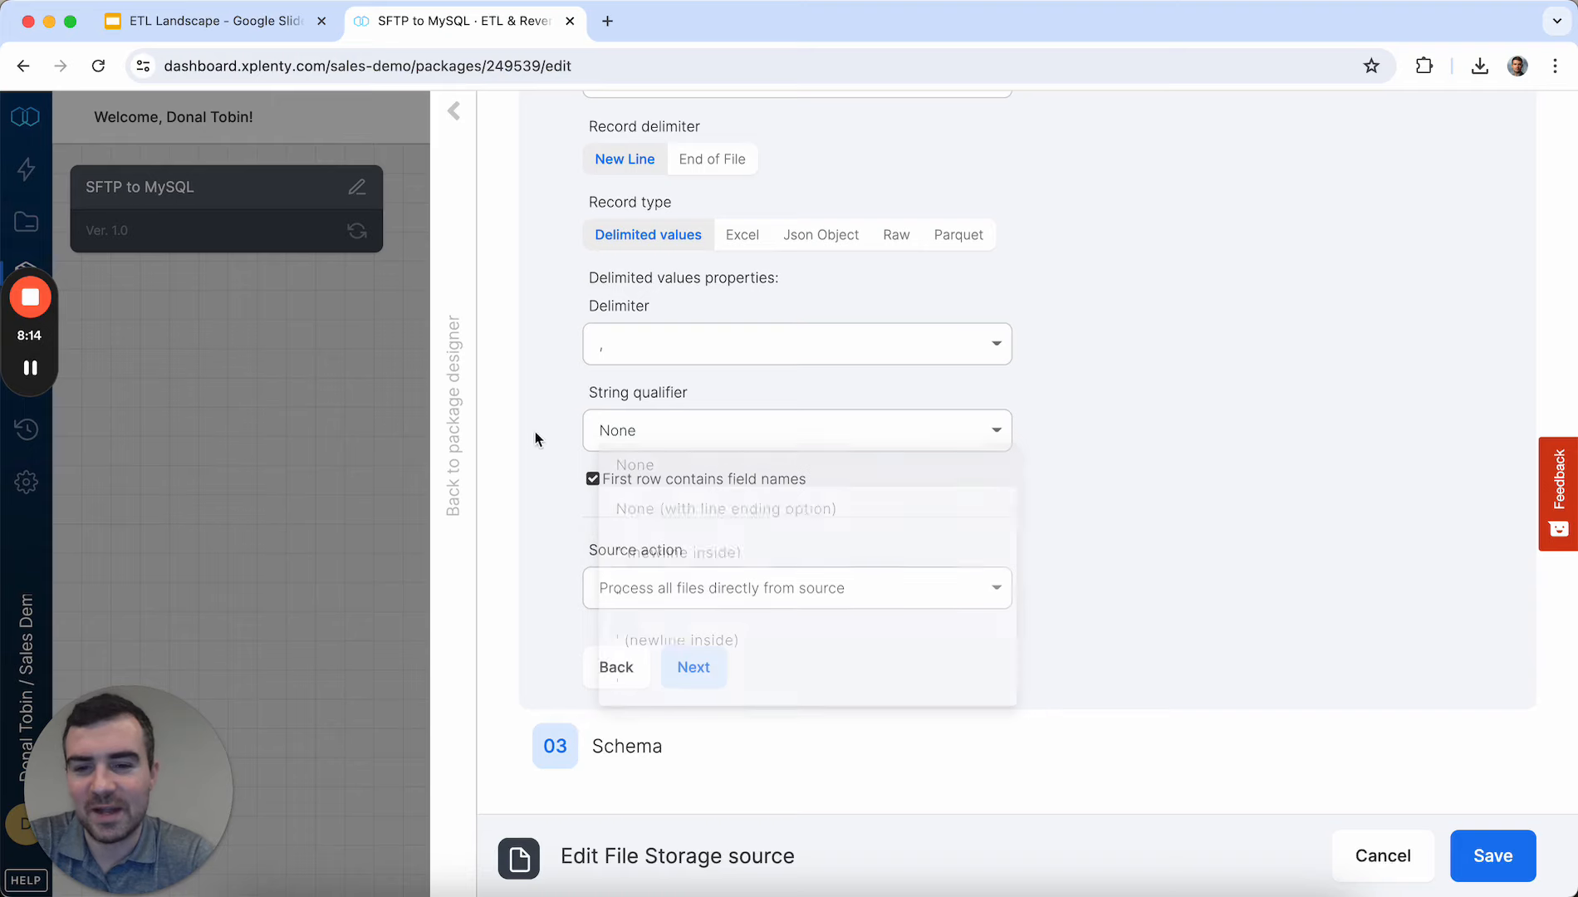
click(845, 598)
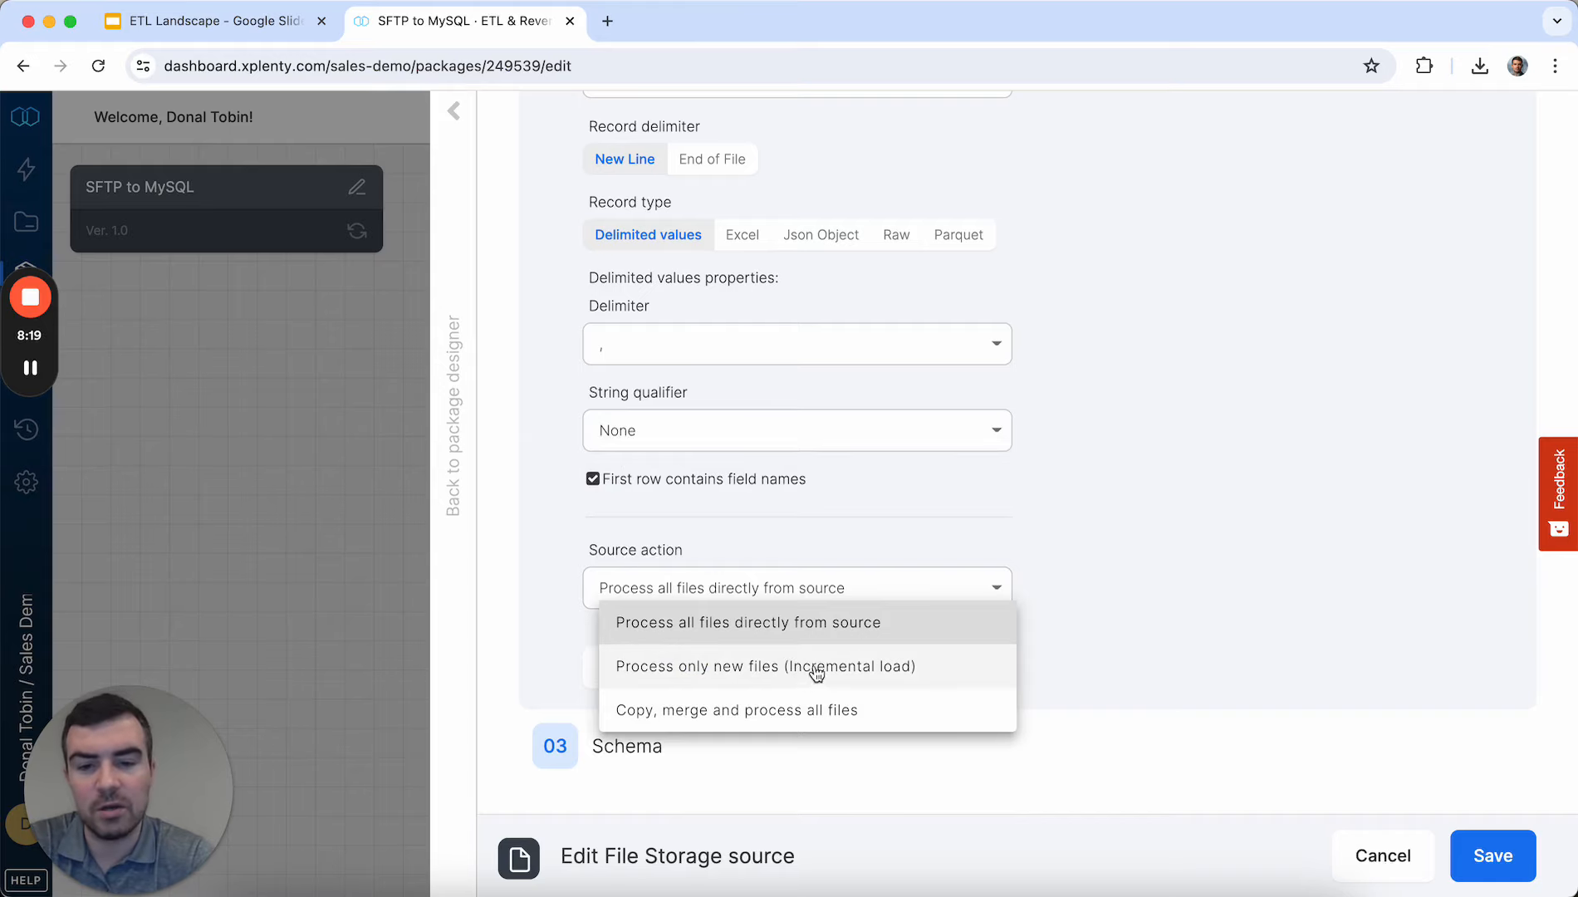
click(560, 601)
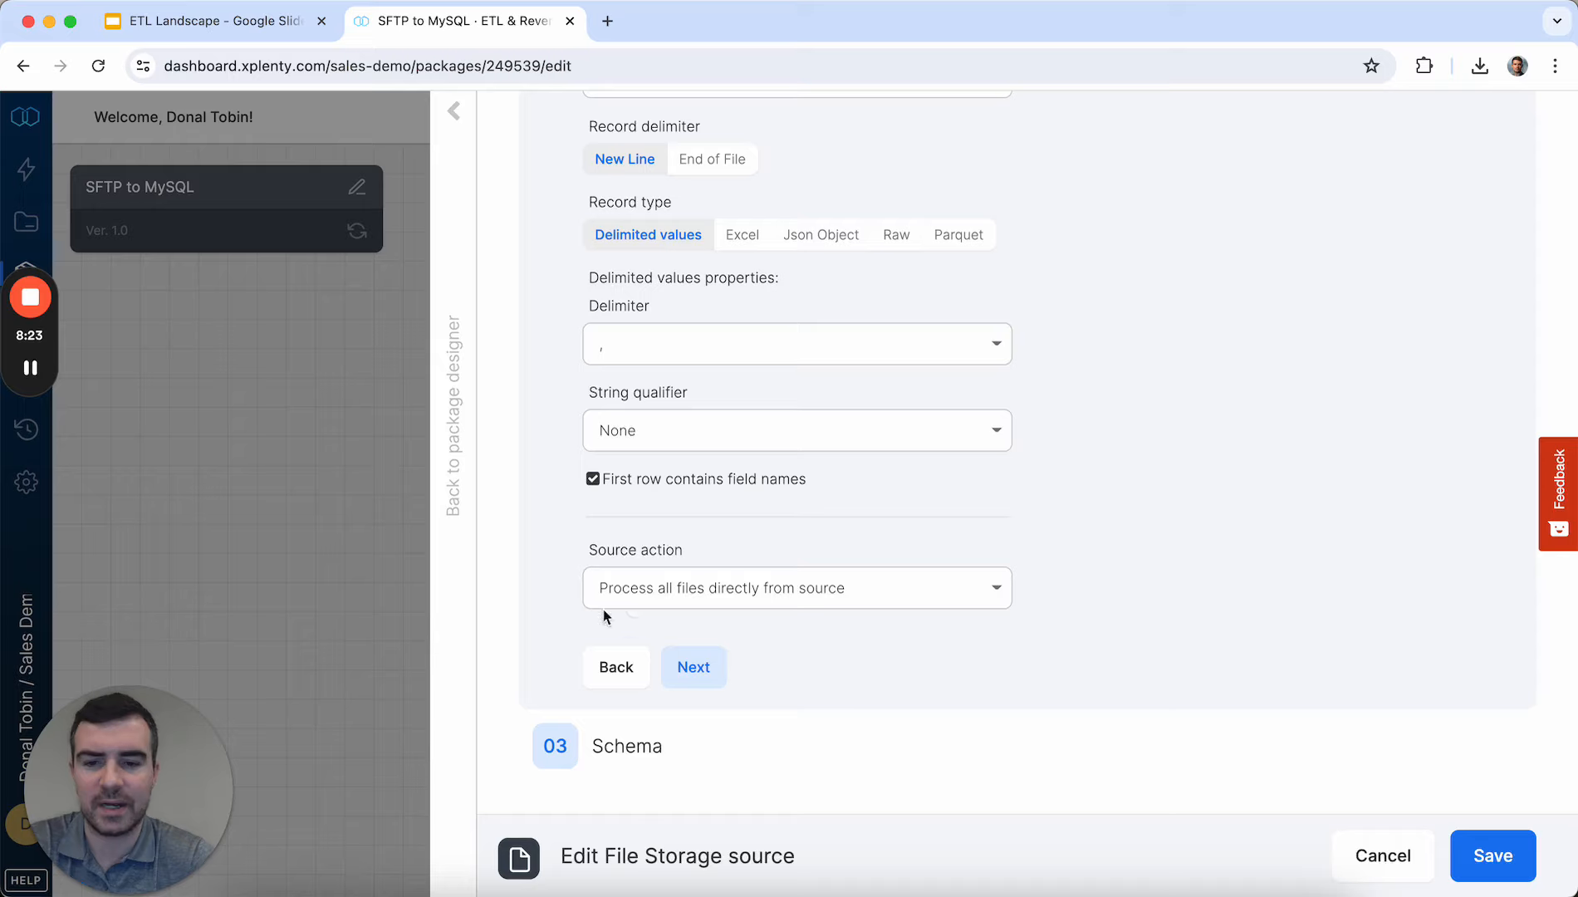
Step: Proceed to the schema, check the data preview in raw and table form, and save the file source
click(705, 676)
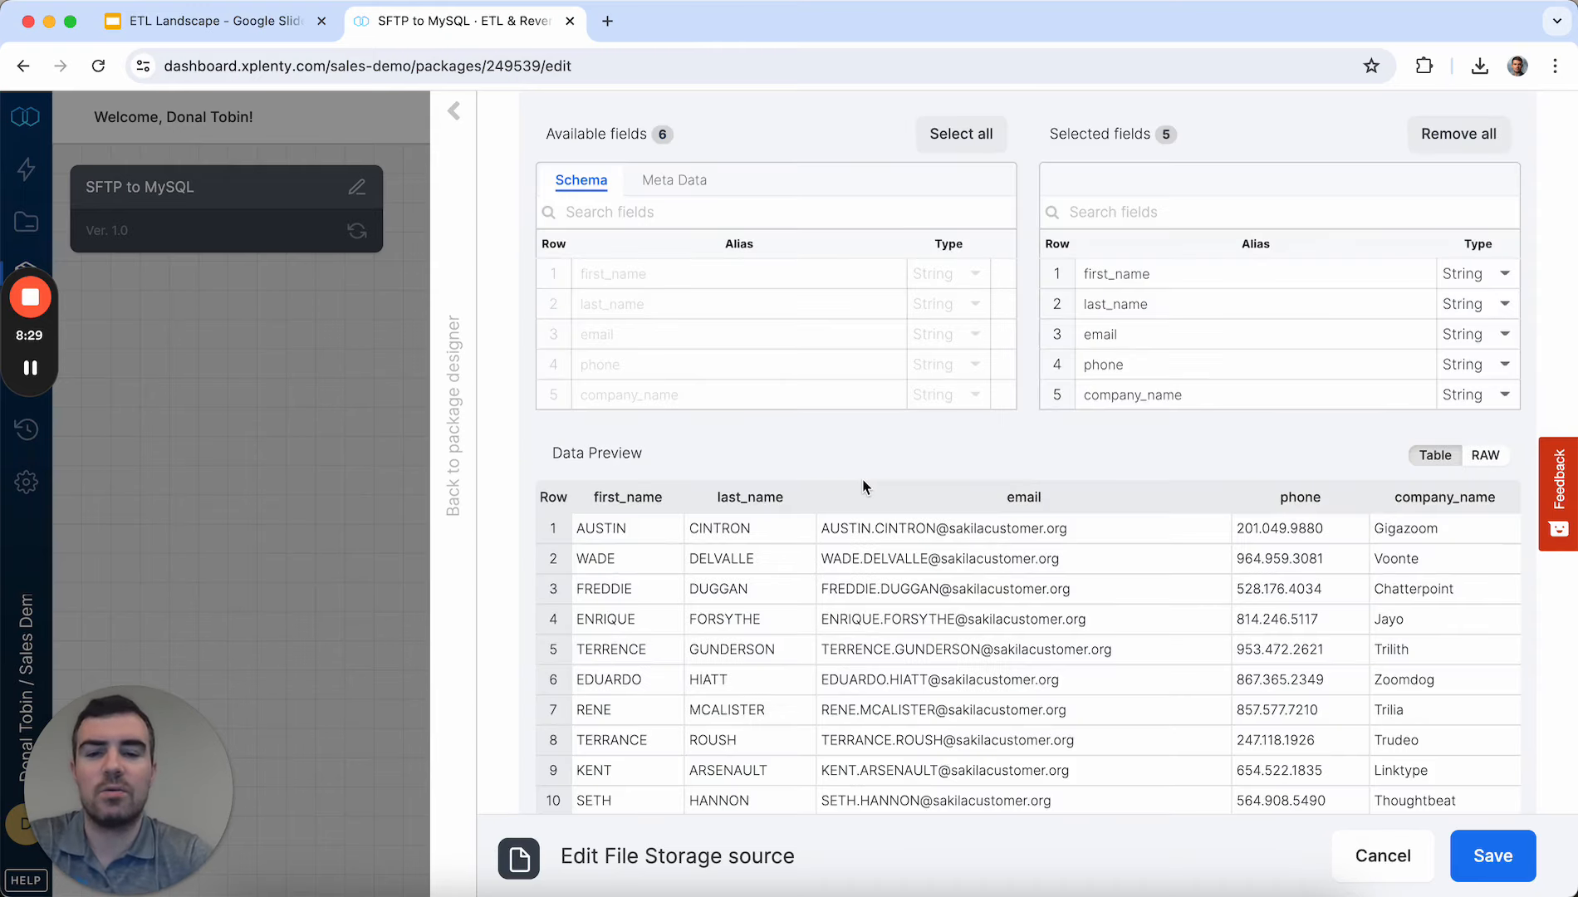
scroll(863, 480, down, 1)
scroll(875, 448, up, 1)
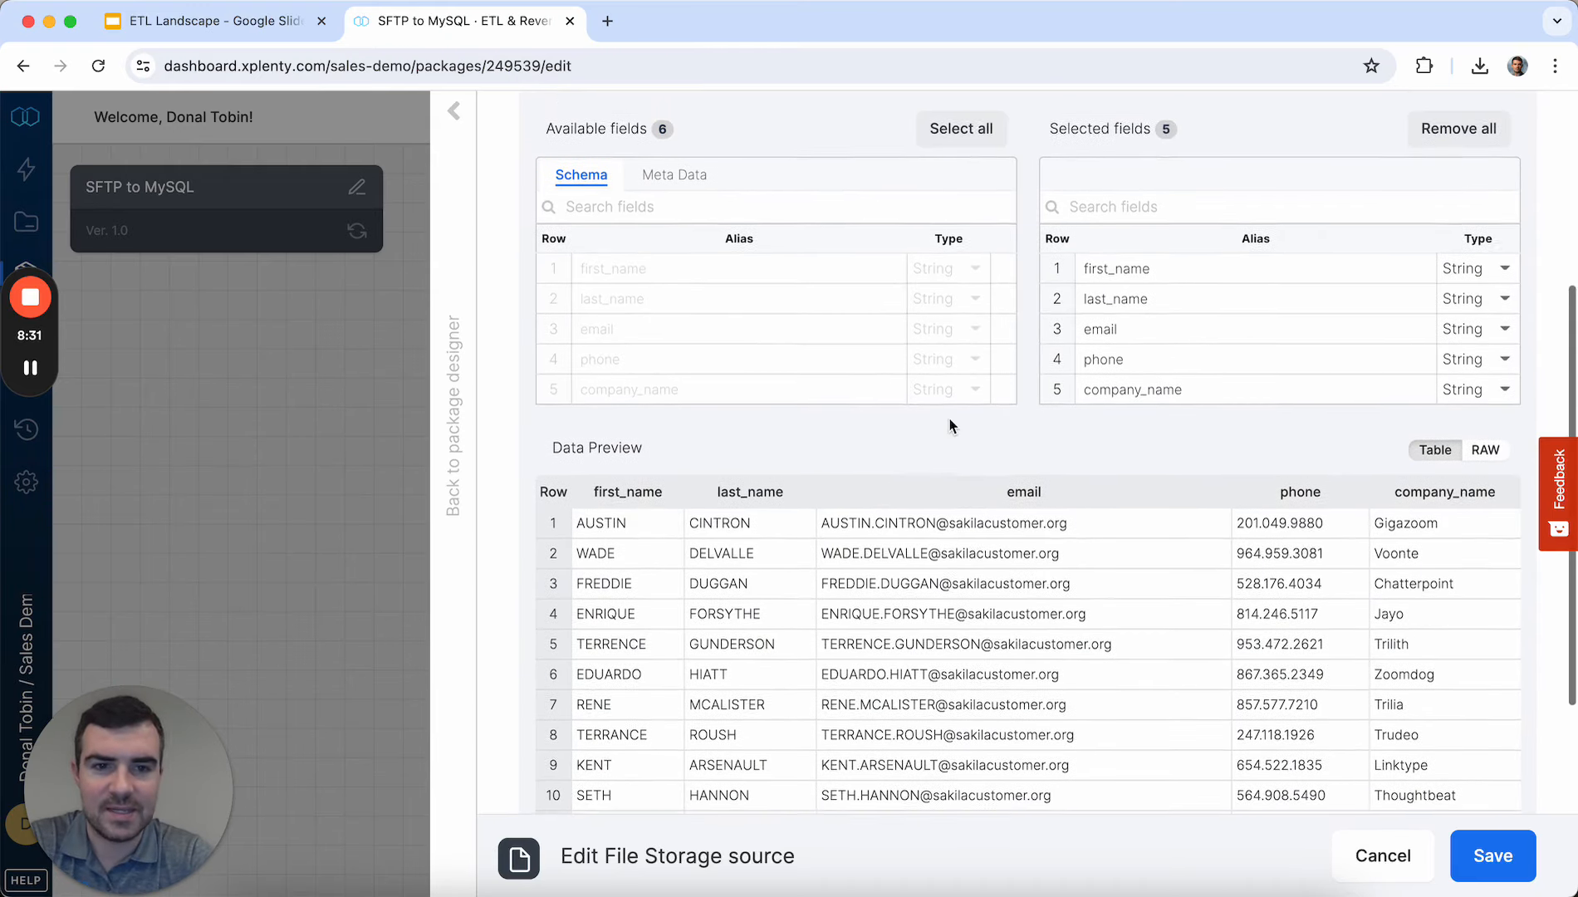
scroll(977, 447, down, 2)
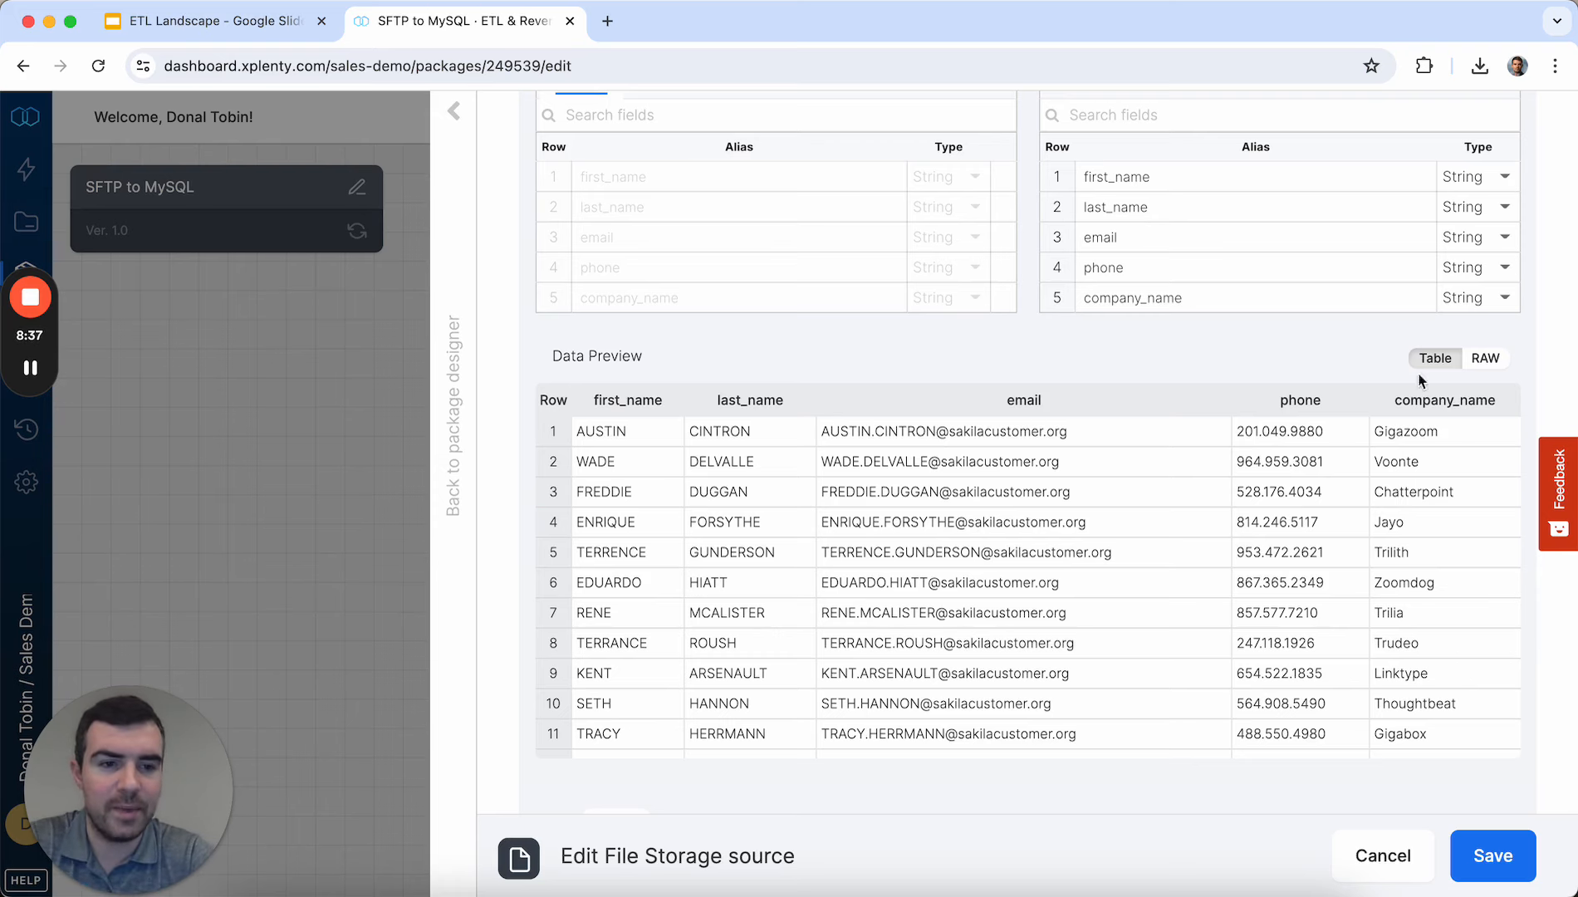
click(1484, 358)
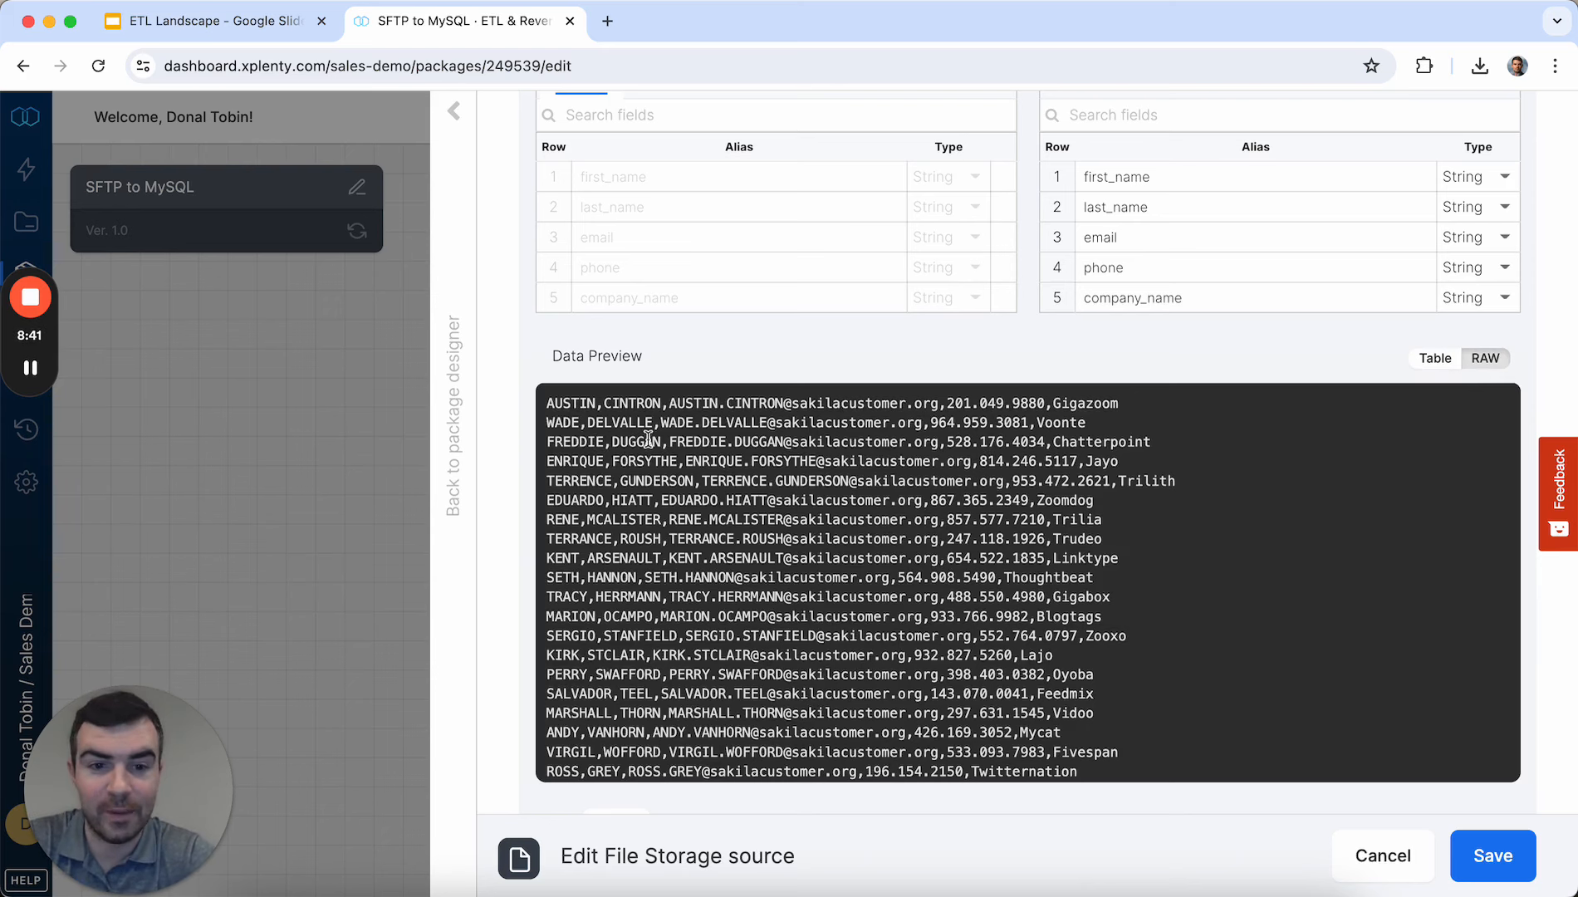
click(1435, 359)
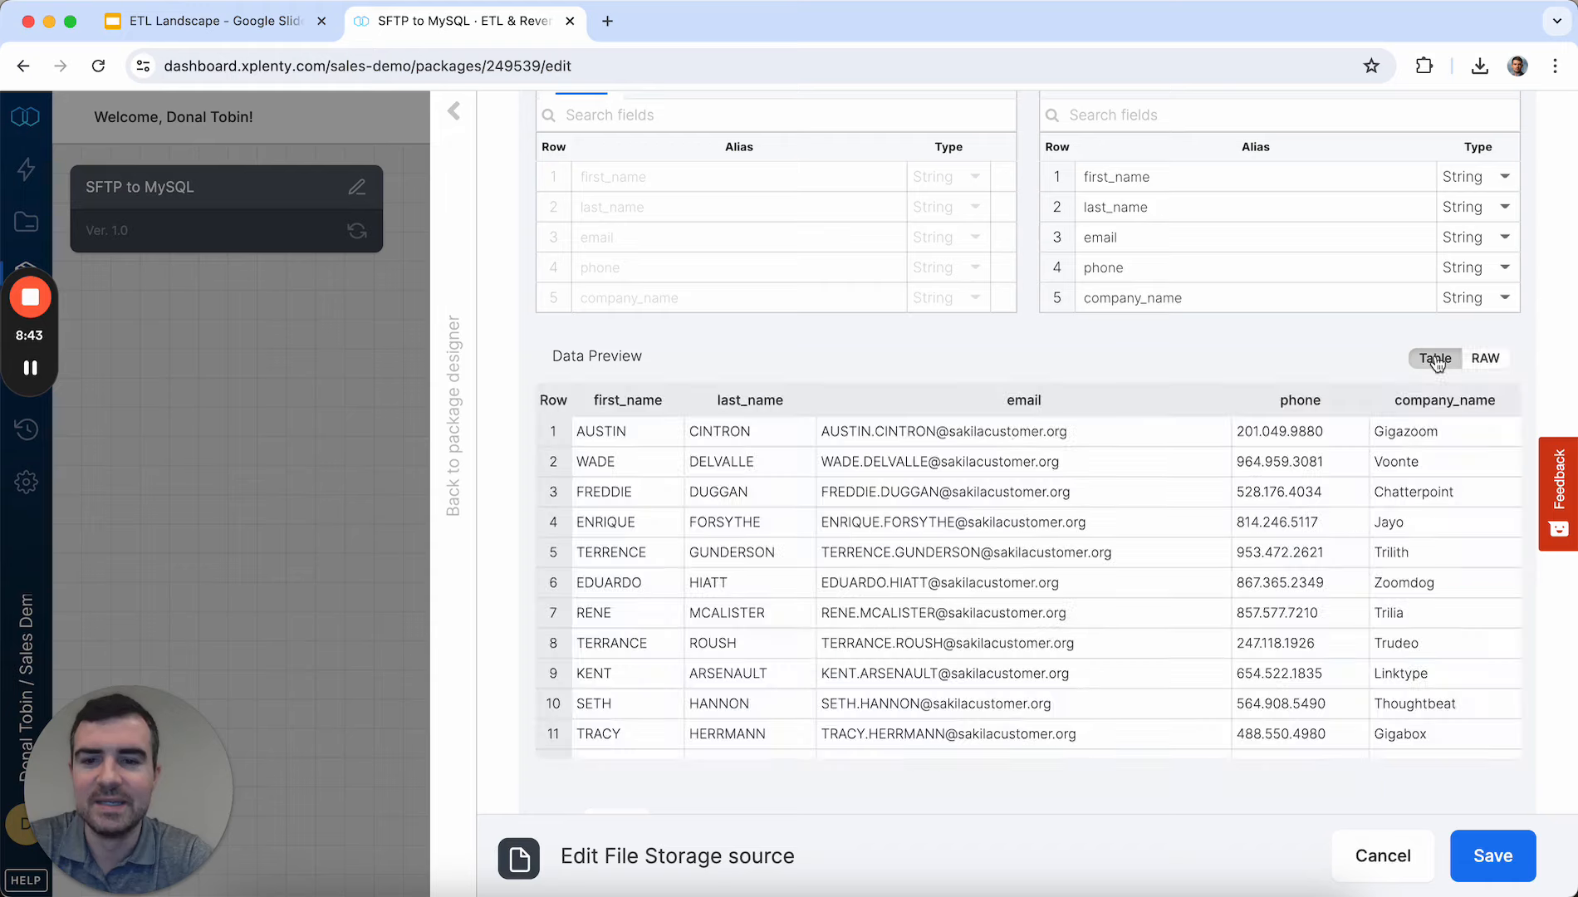
click(1492, 857)
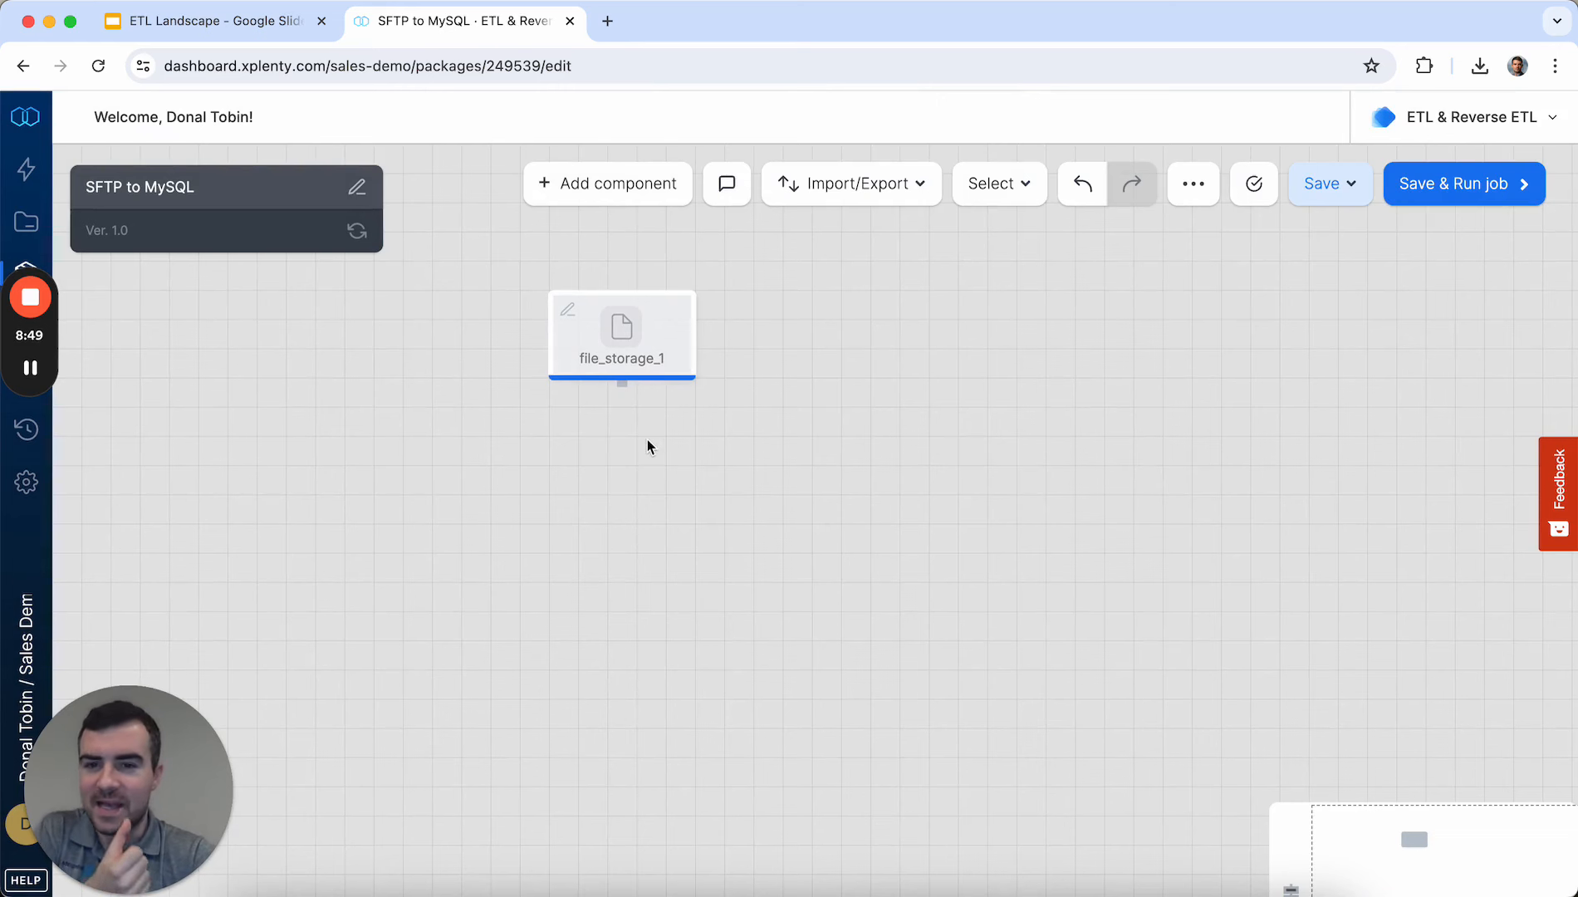
Step: Add a Filter transformation and place it just below the file source on the canvas
click(588, 183)
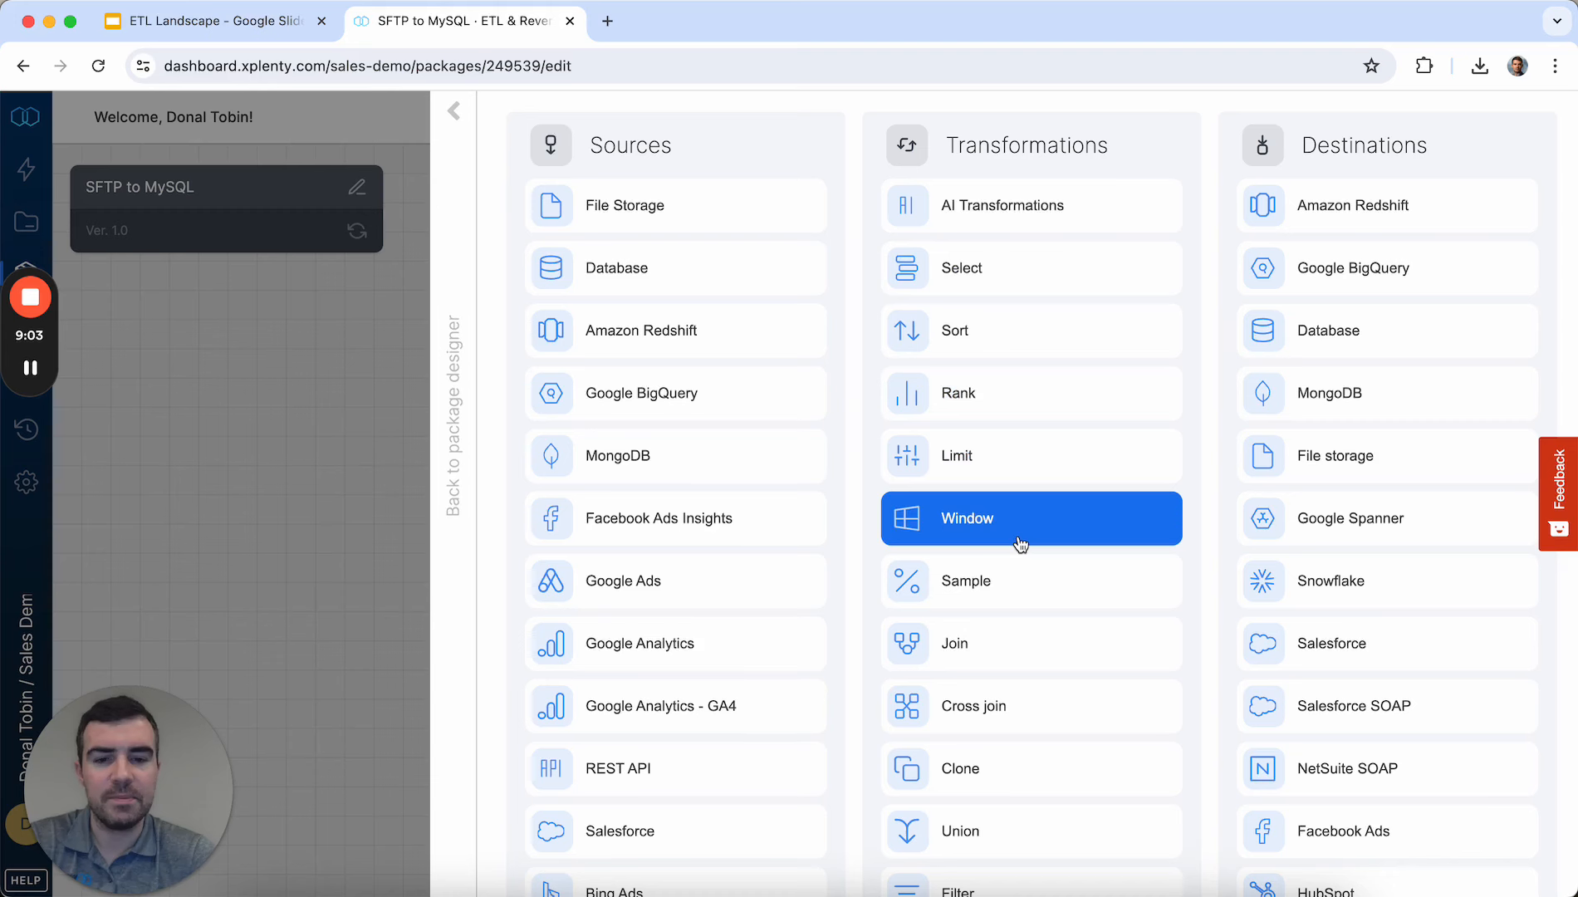
scroll(1024, 639, down, 5)
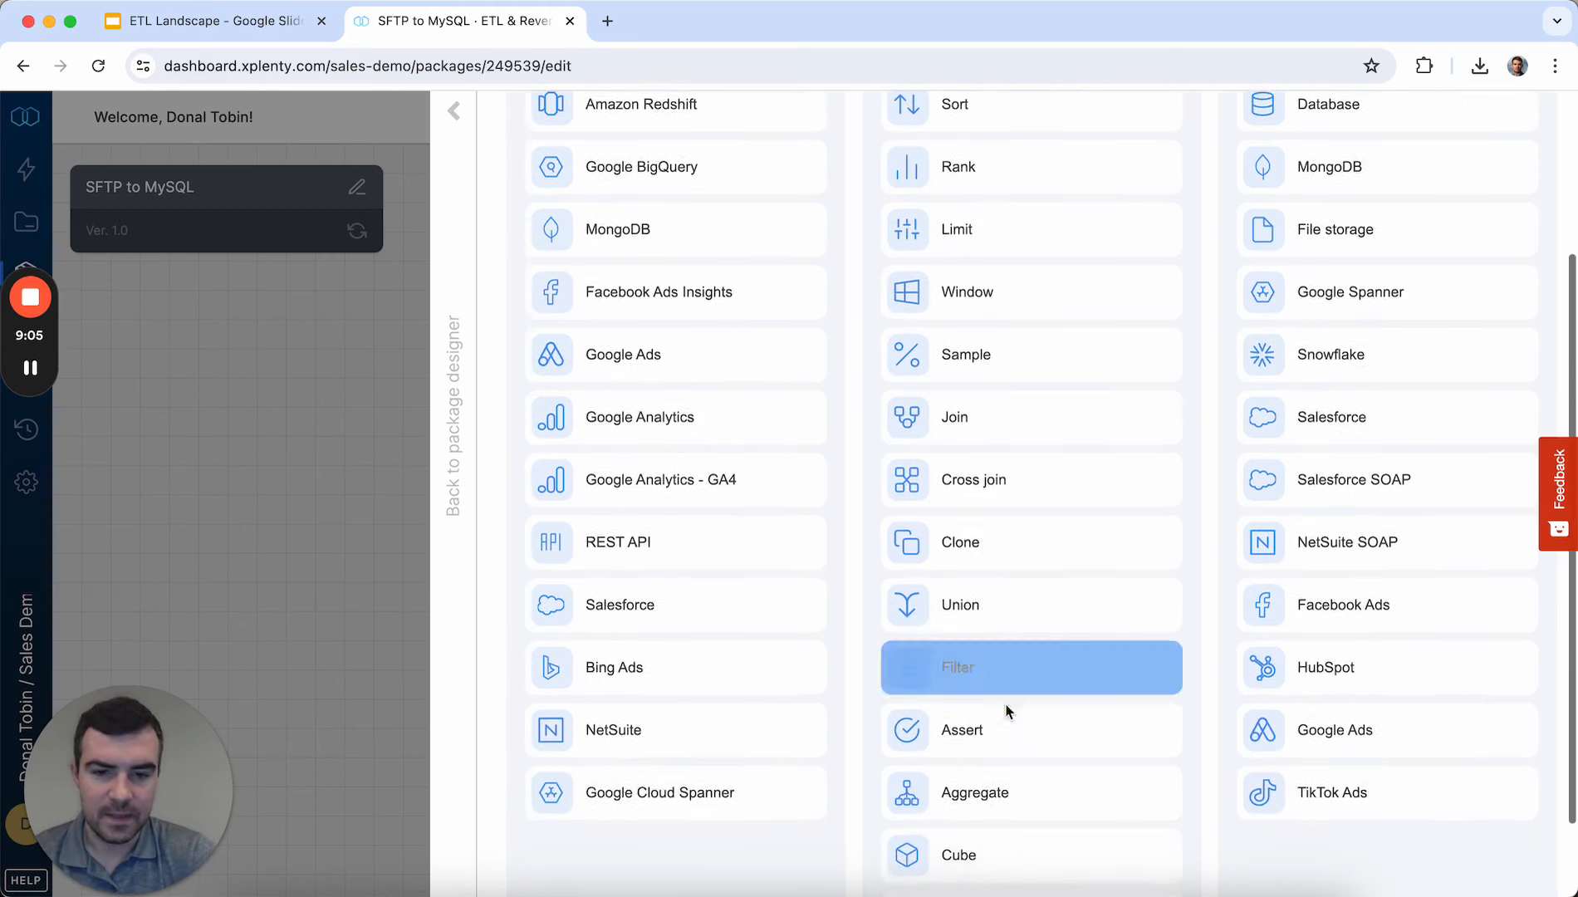
click(1030, 669)
drag(891, 291, 661, 502)
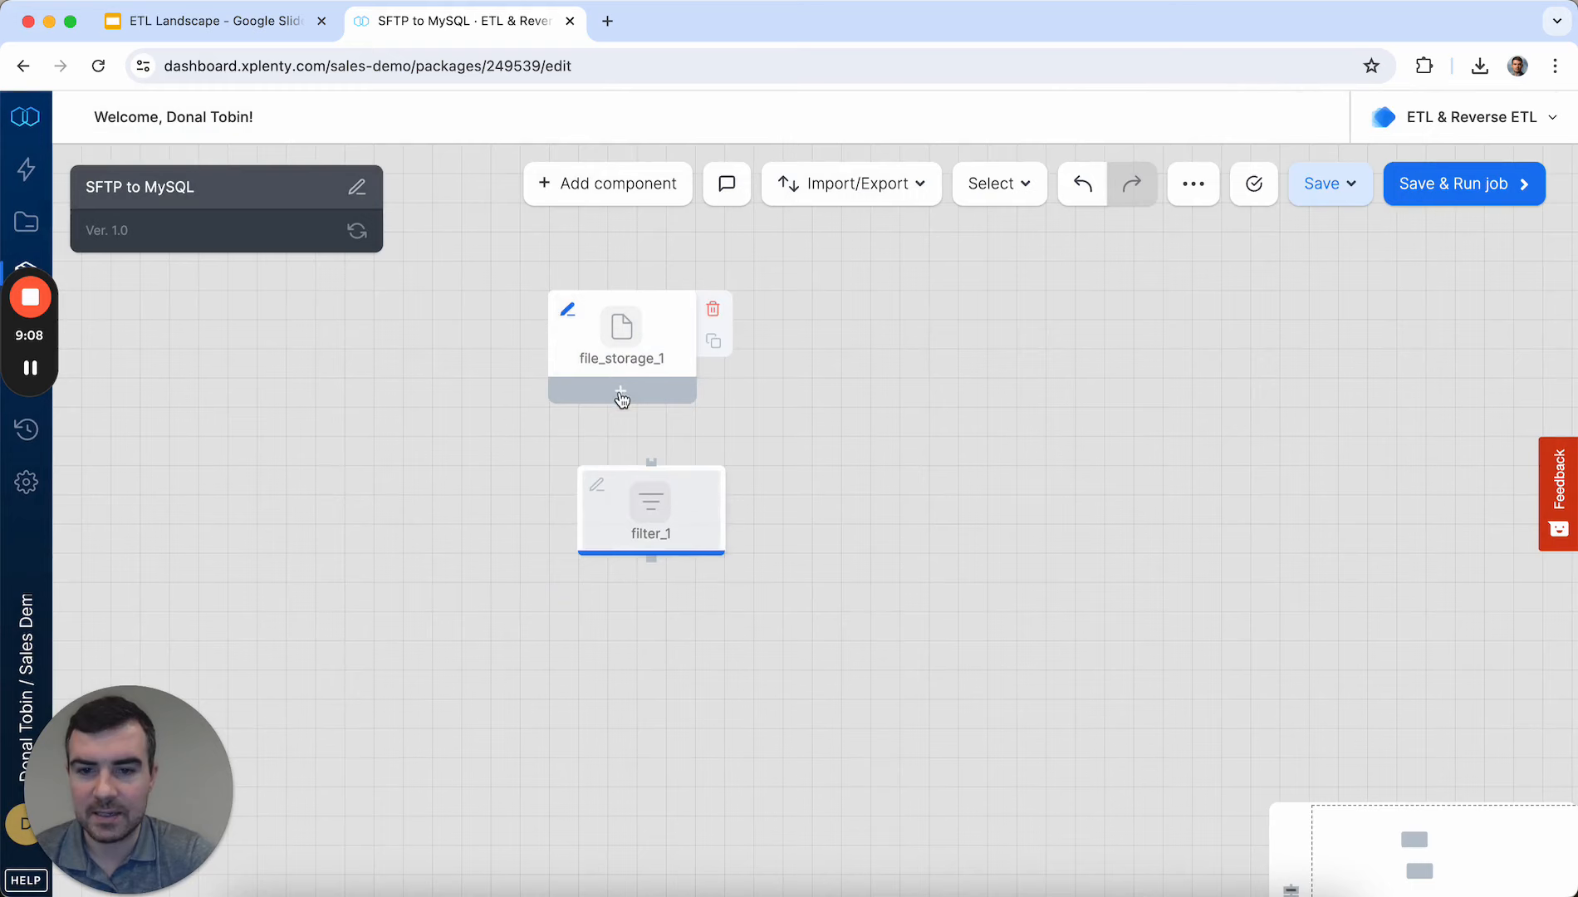
Step: Connect the file source to the filter and set the filter's first condition to email, Text is not empty
click(661, 502)
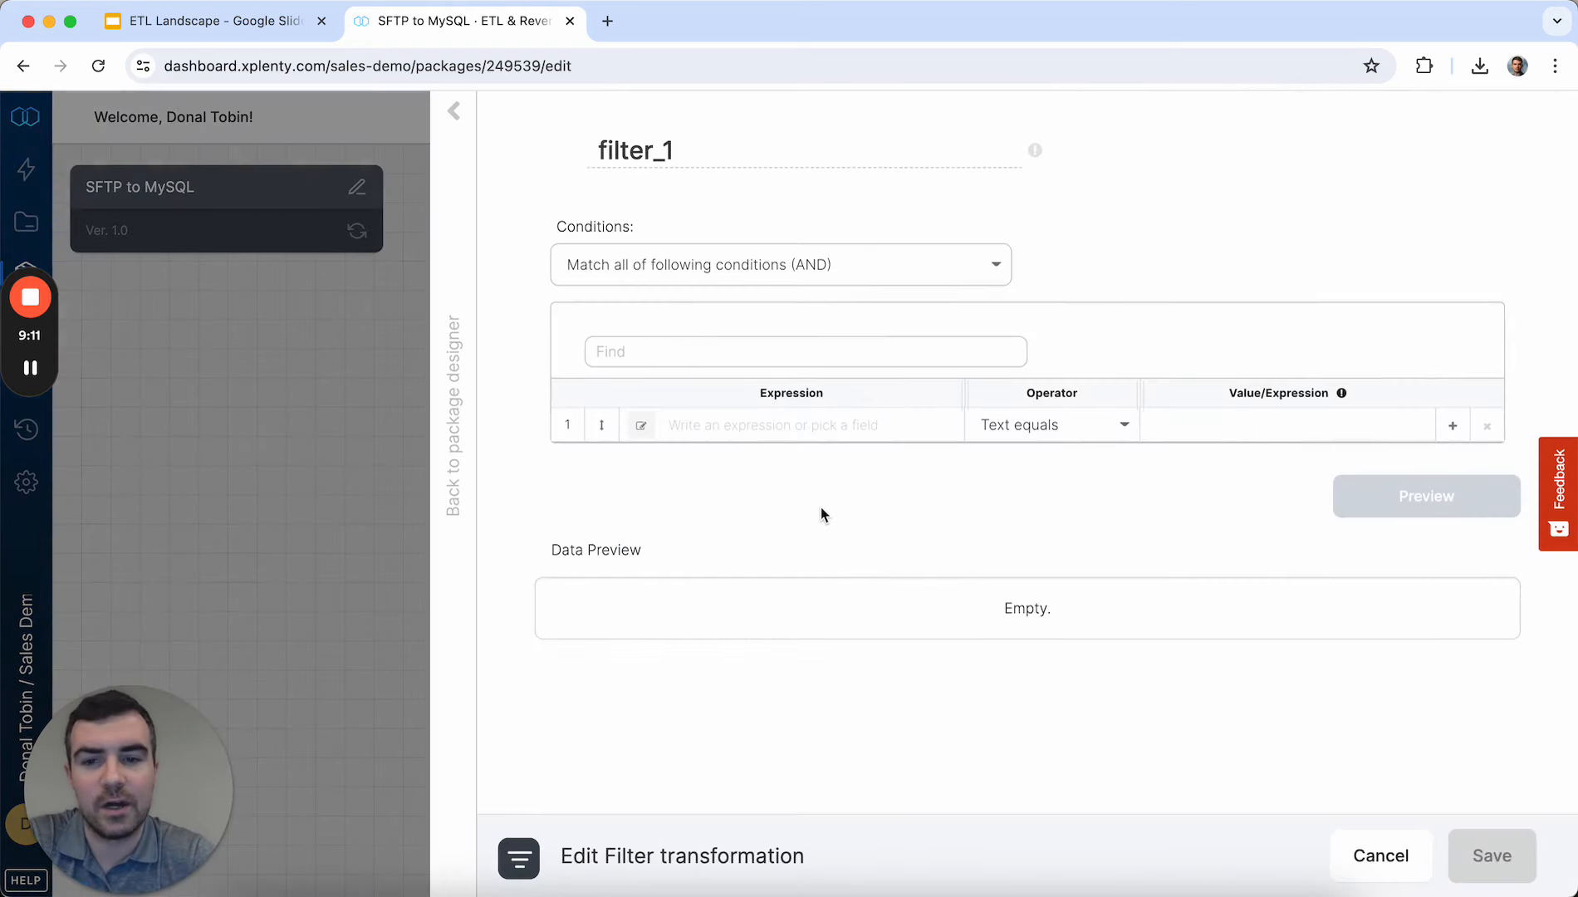
click(810, 425)
click(783, 556)
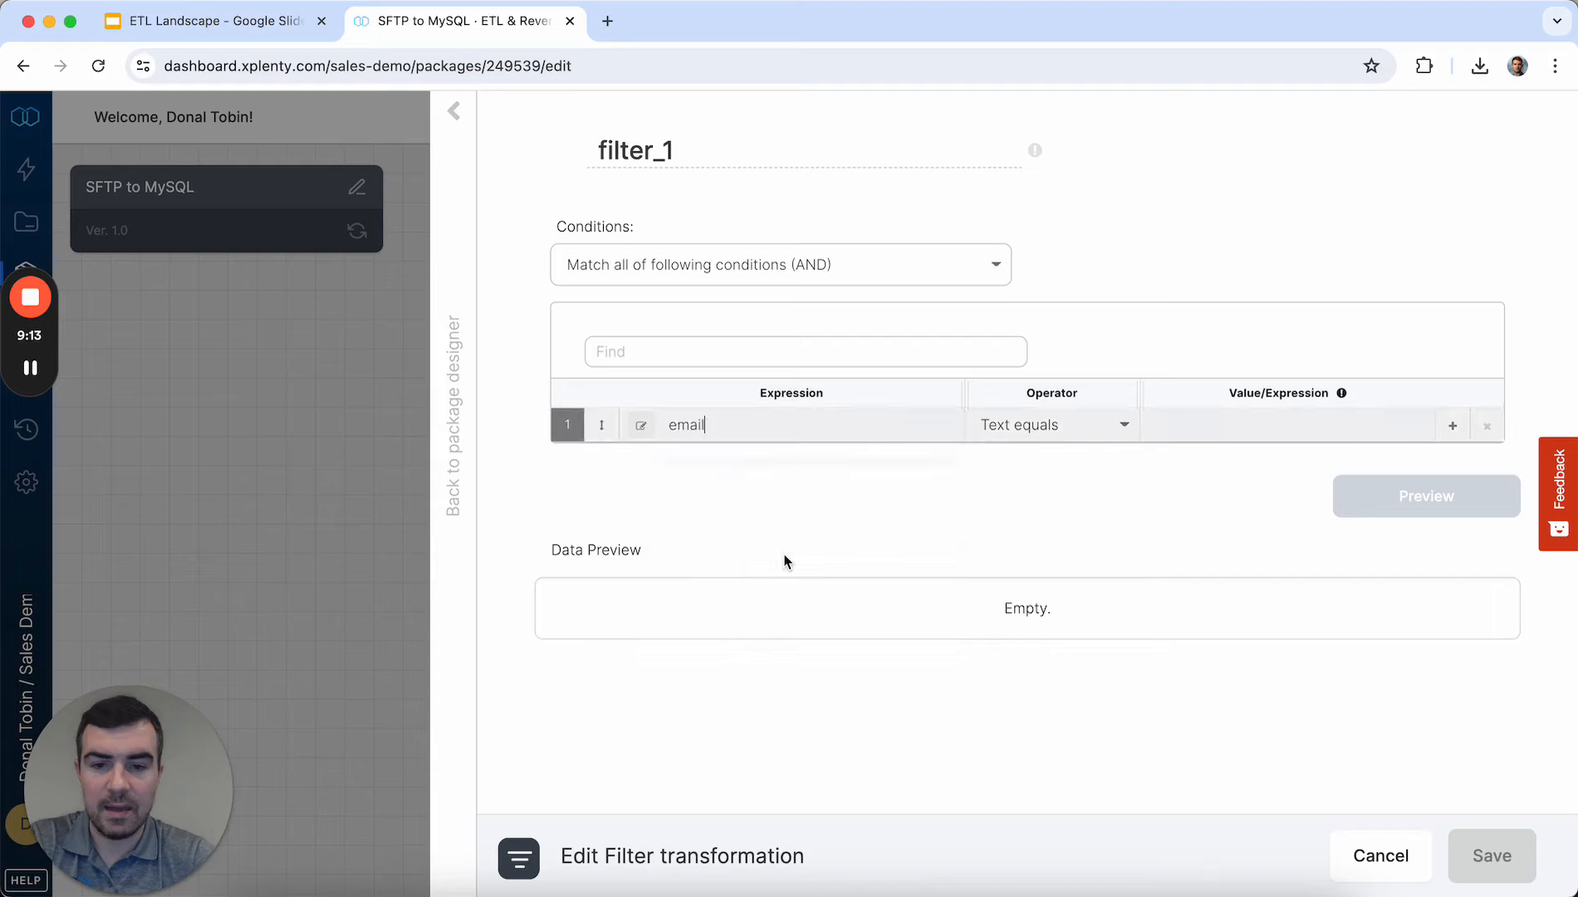
click(1040, 427)
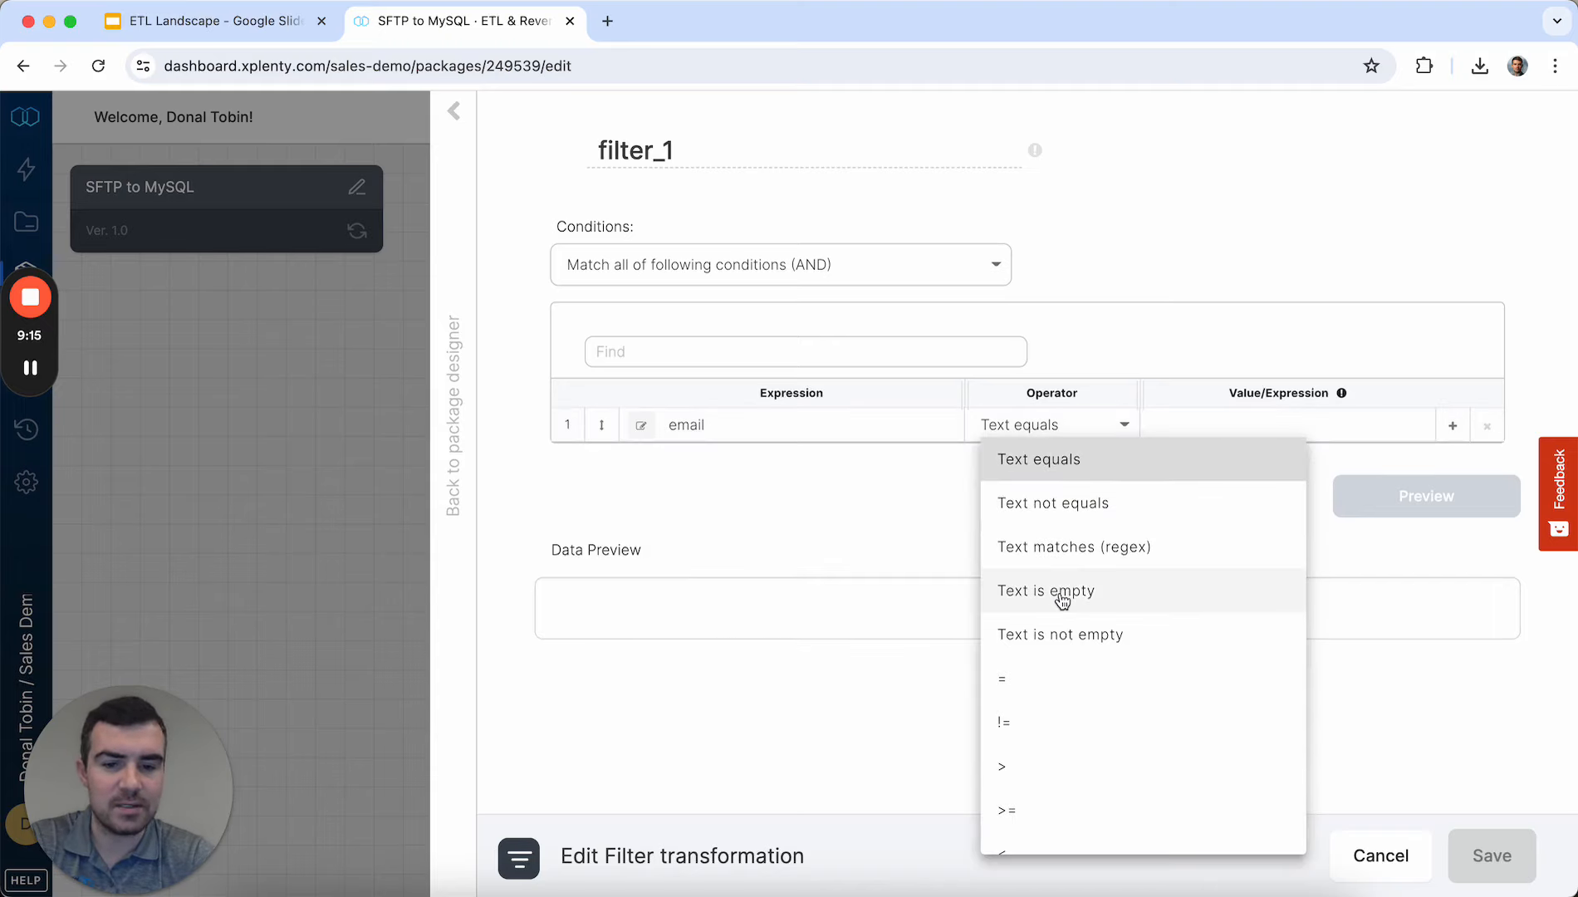
click(1157, 638)
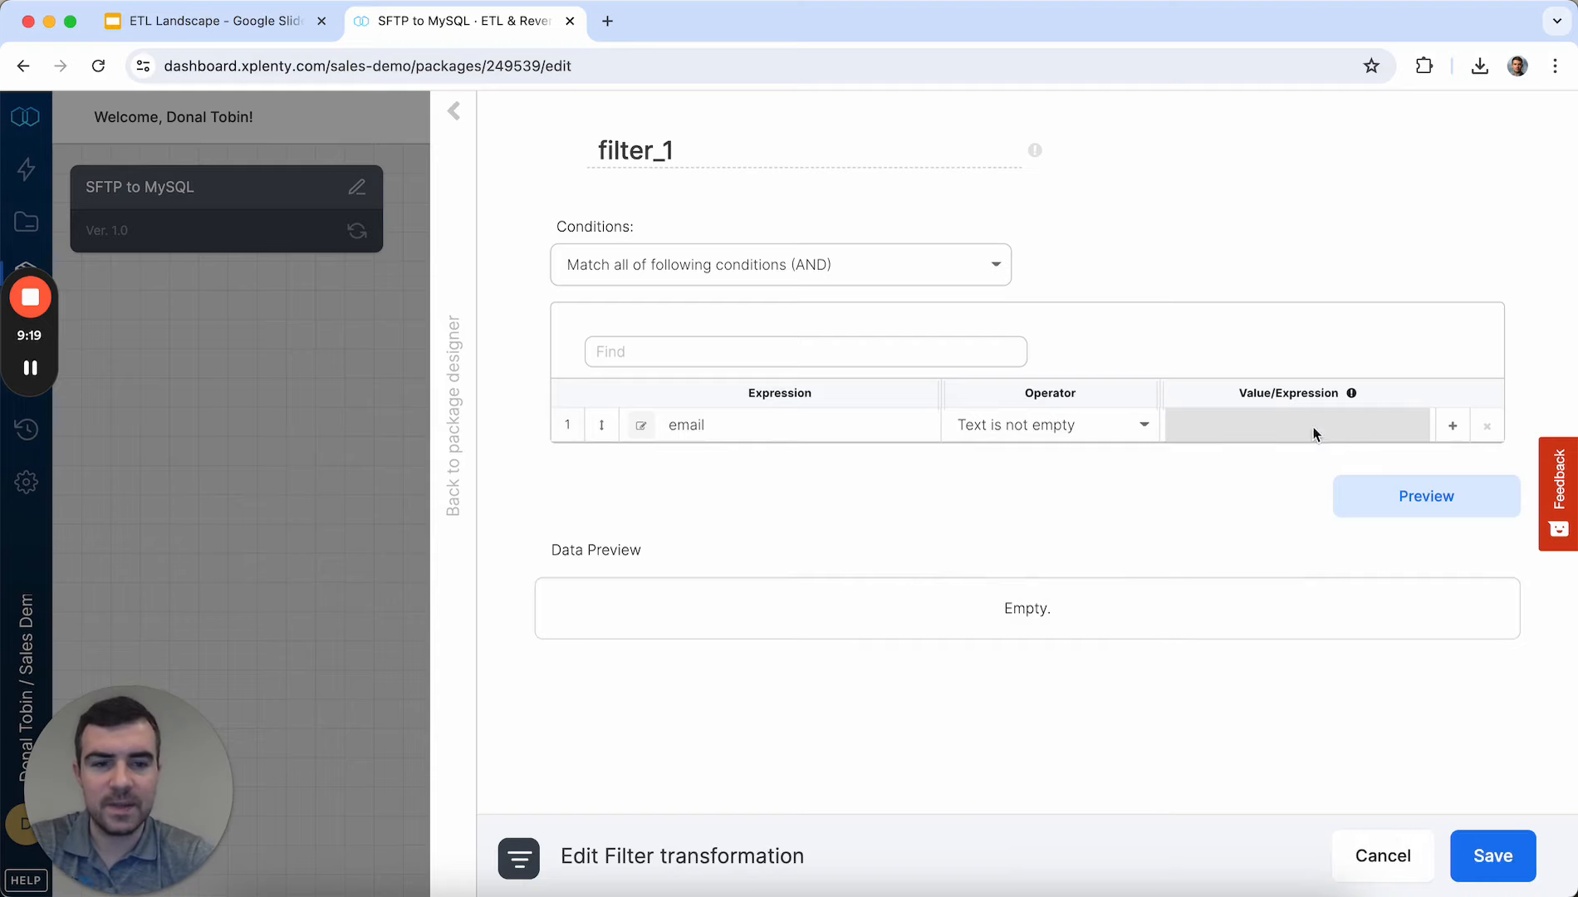
Step: Add a second filter condition requiring company_name with Text is not empty, and save the filter
click(1453, 425)
click(852, 459)
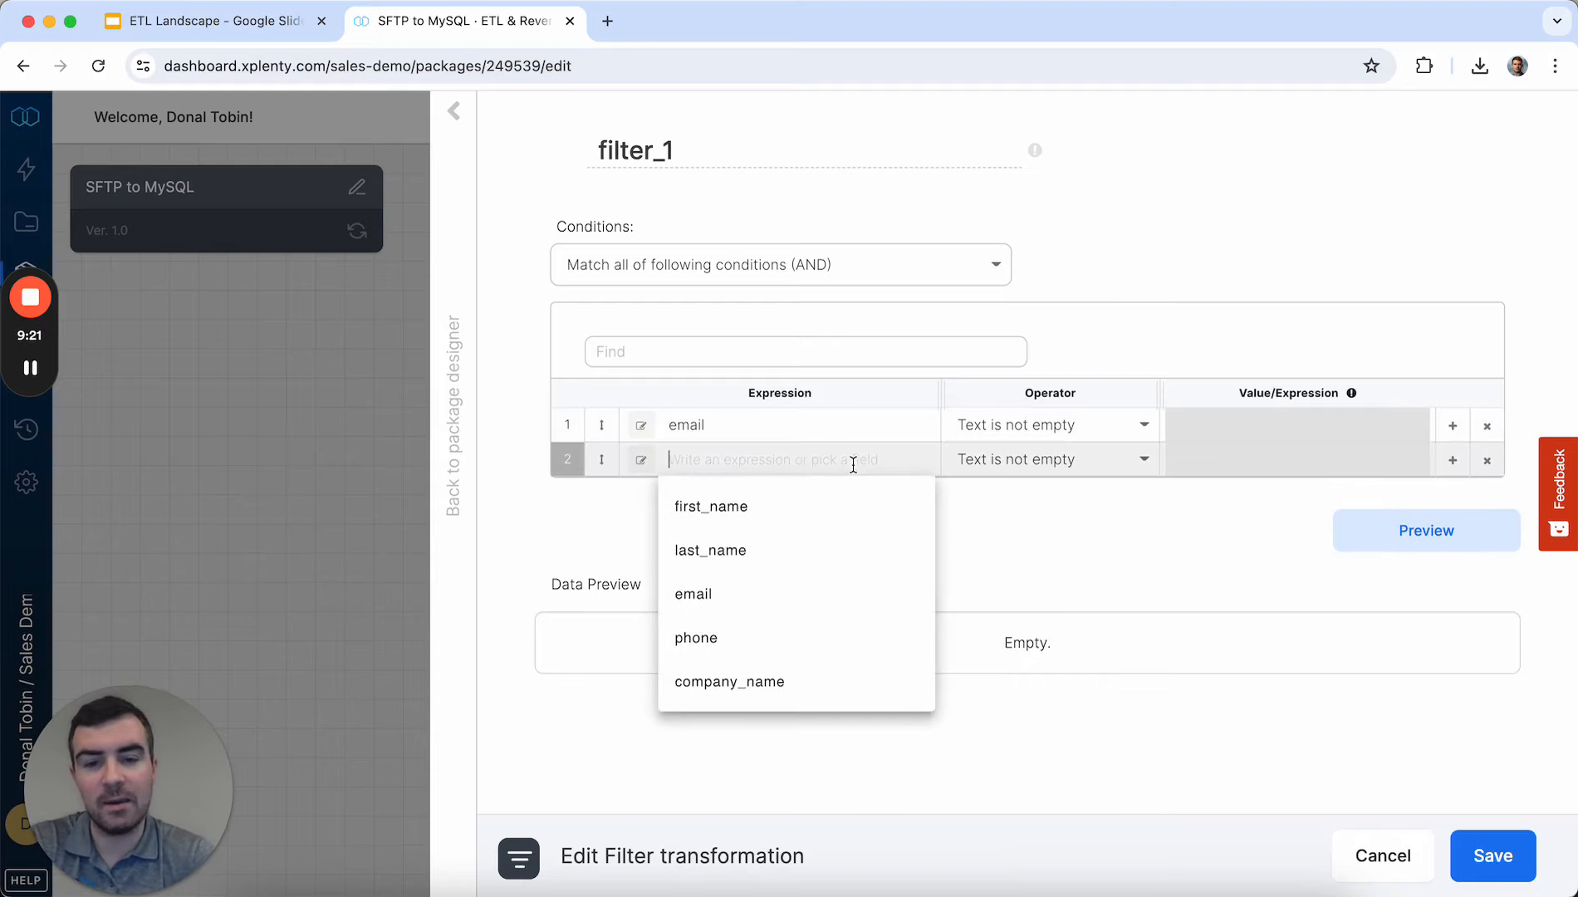
click(765, 691)
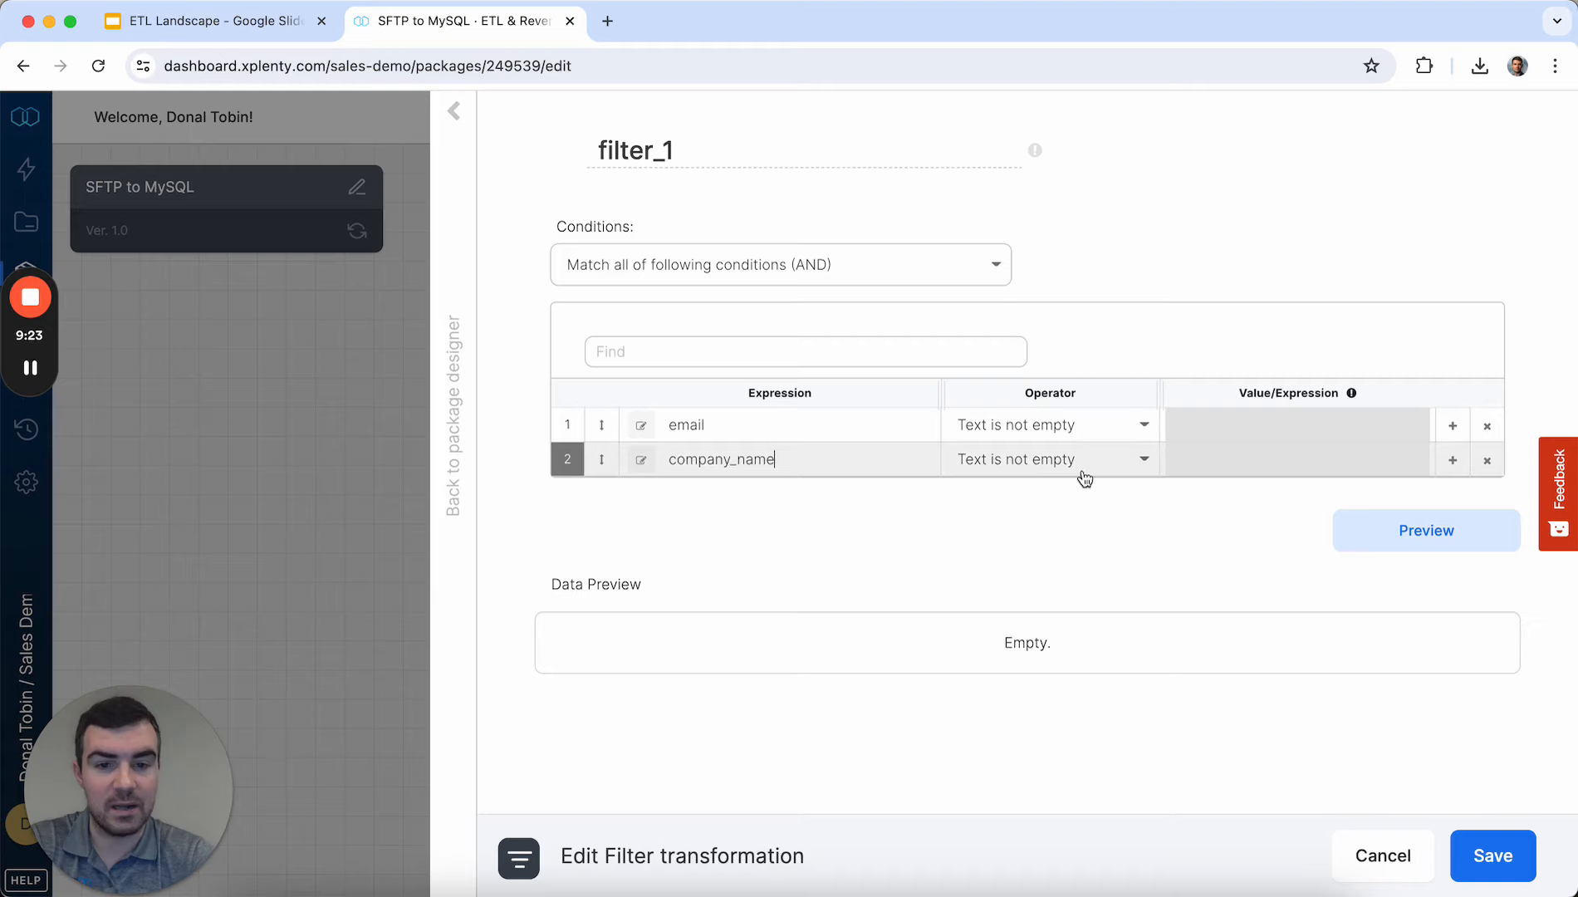
click(1034, 499)
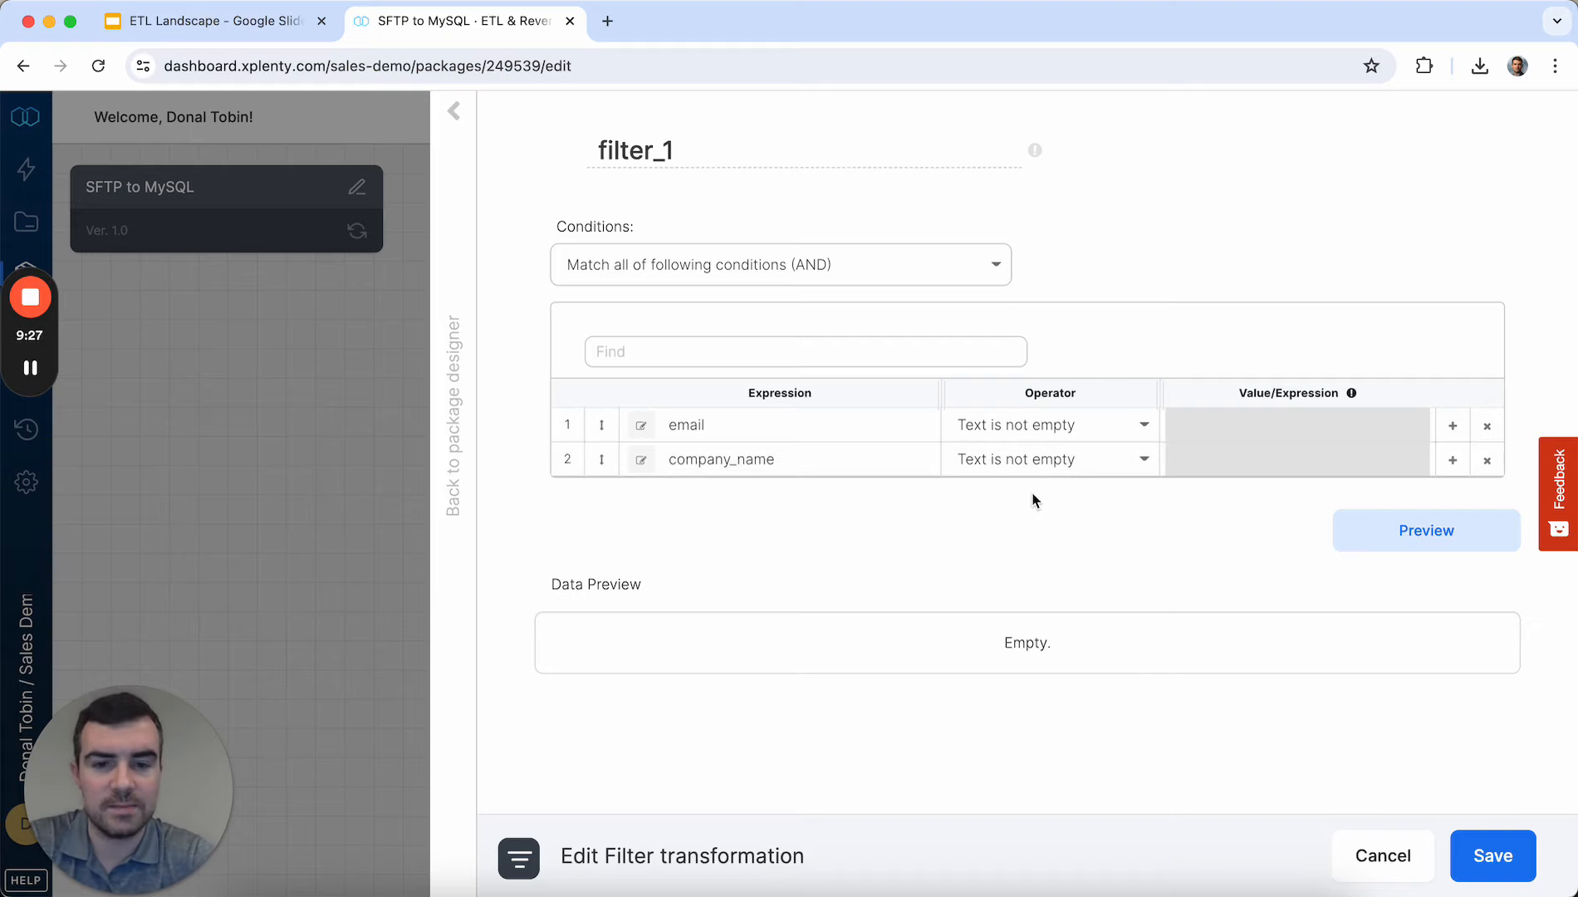
click(1492, 855)
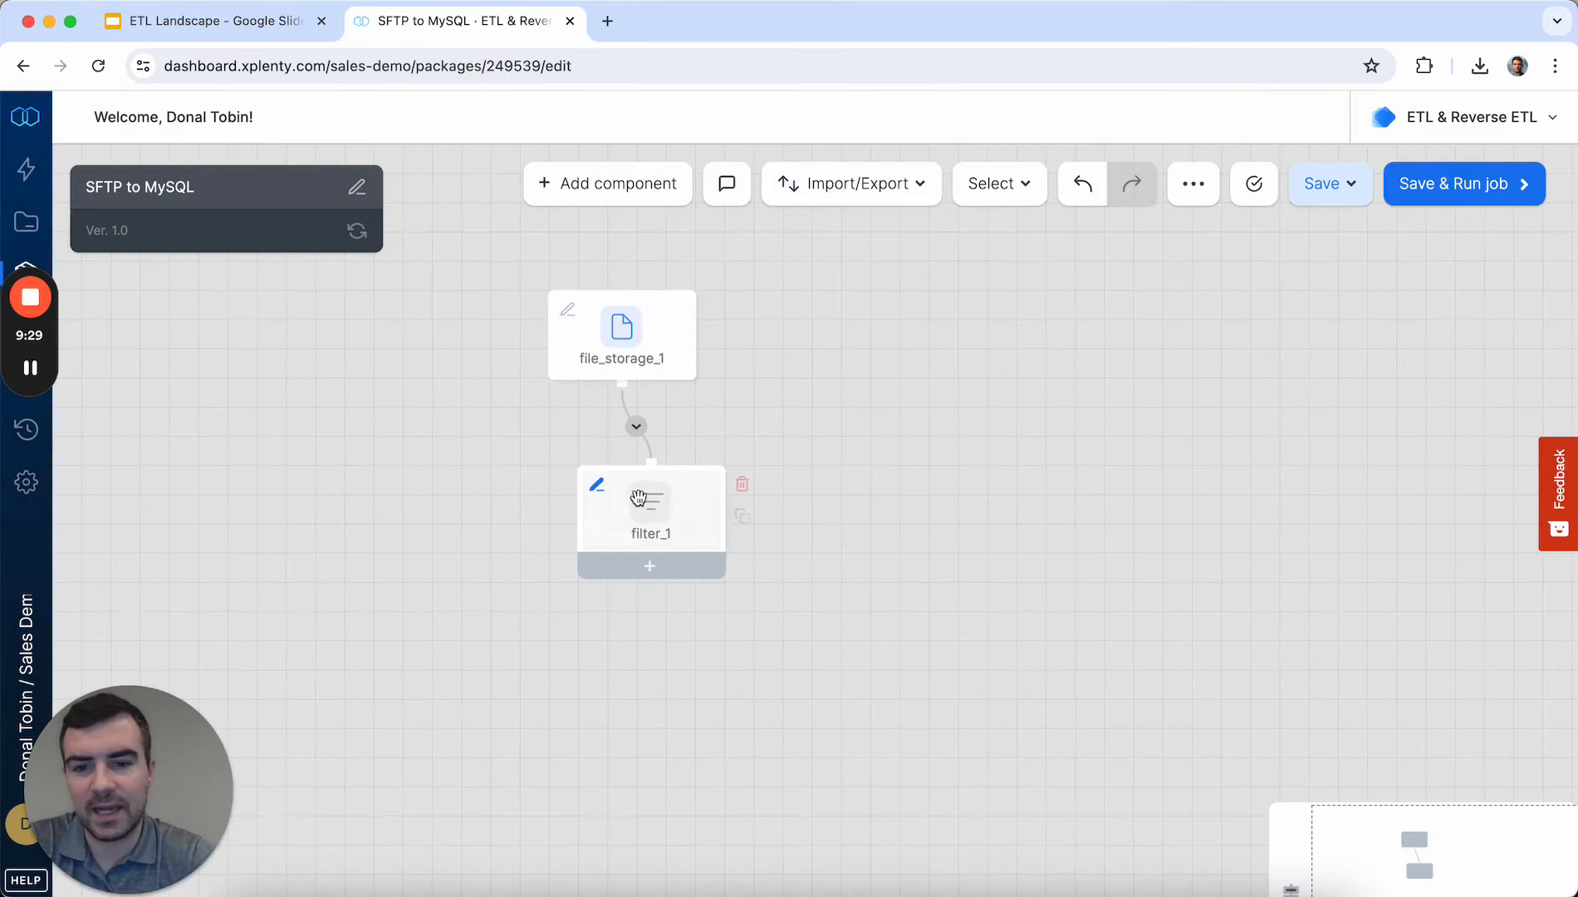
Step: Shift the filter slightly sideways, add a Select transformation after it, and auto-fill the Select with all incoming fields
drag(638, 497, 582, 499)
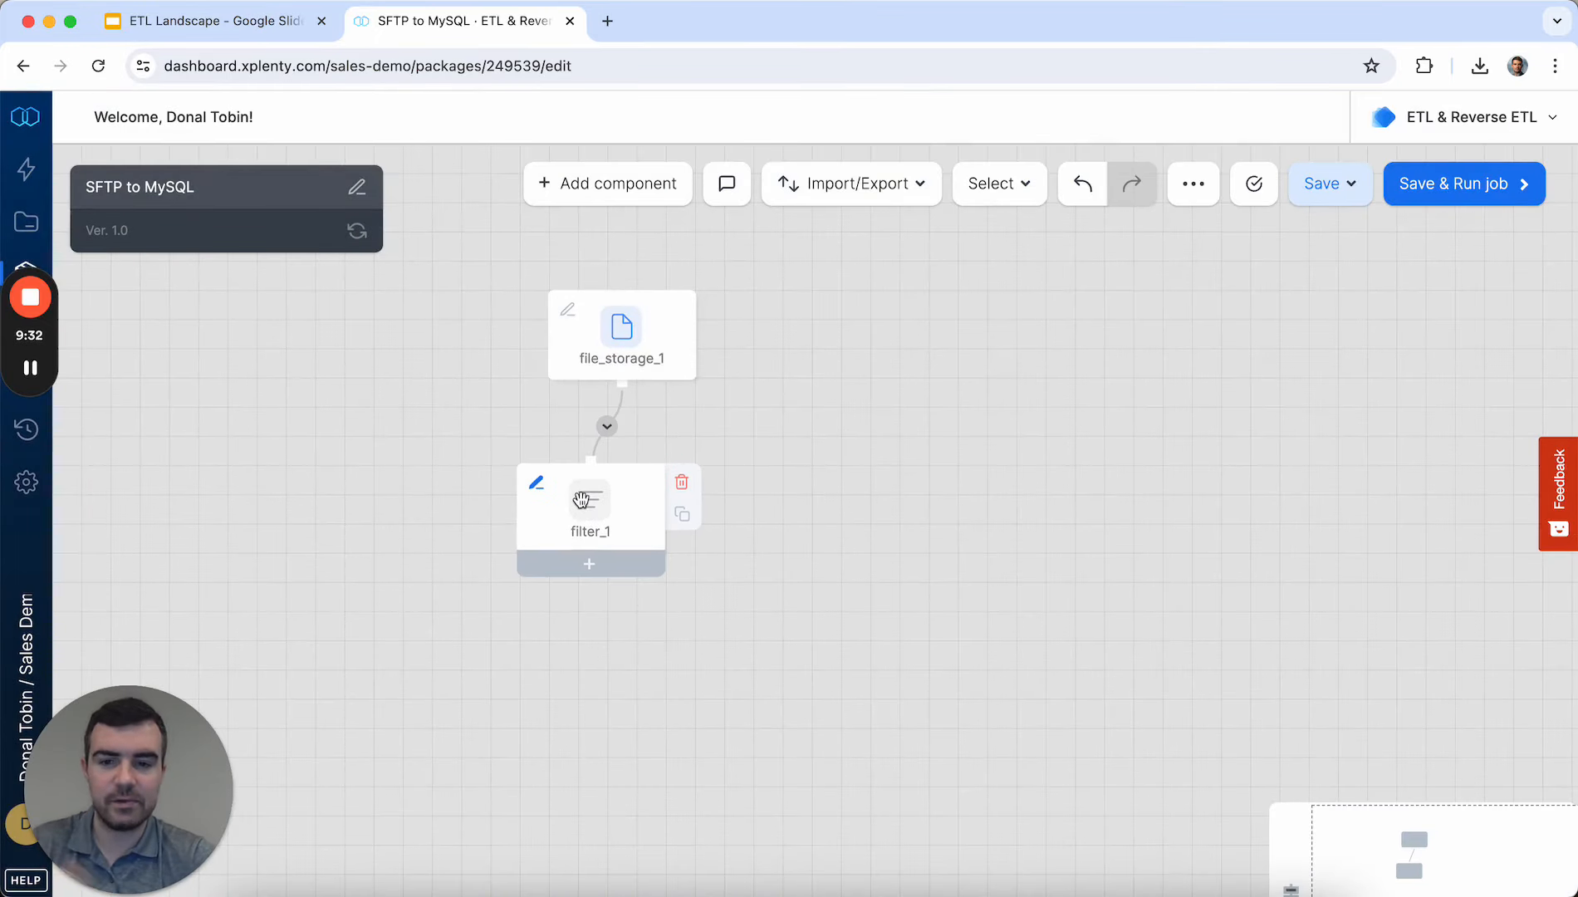
click(590, 565)
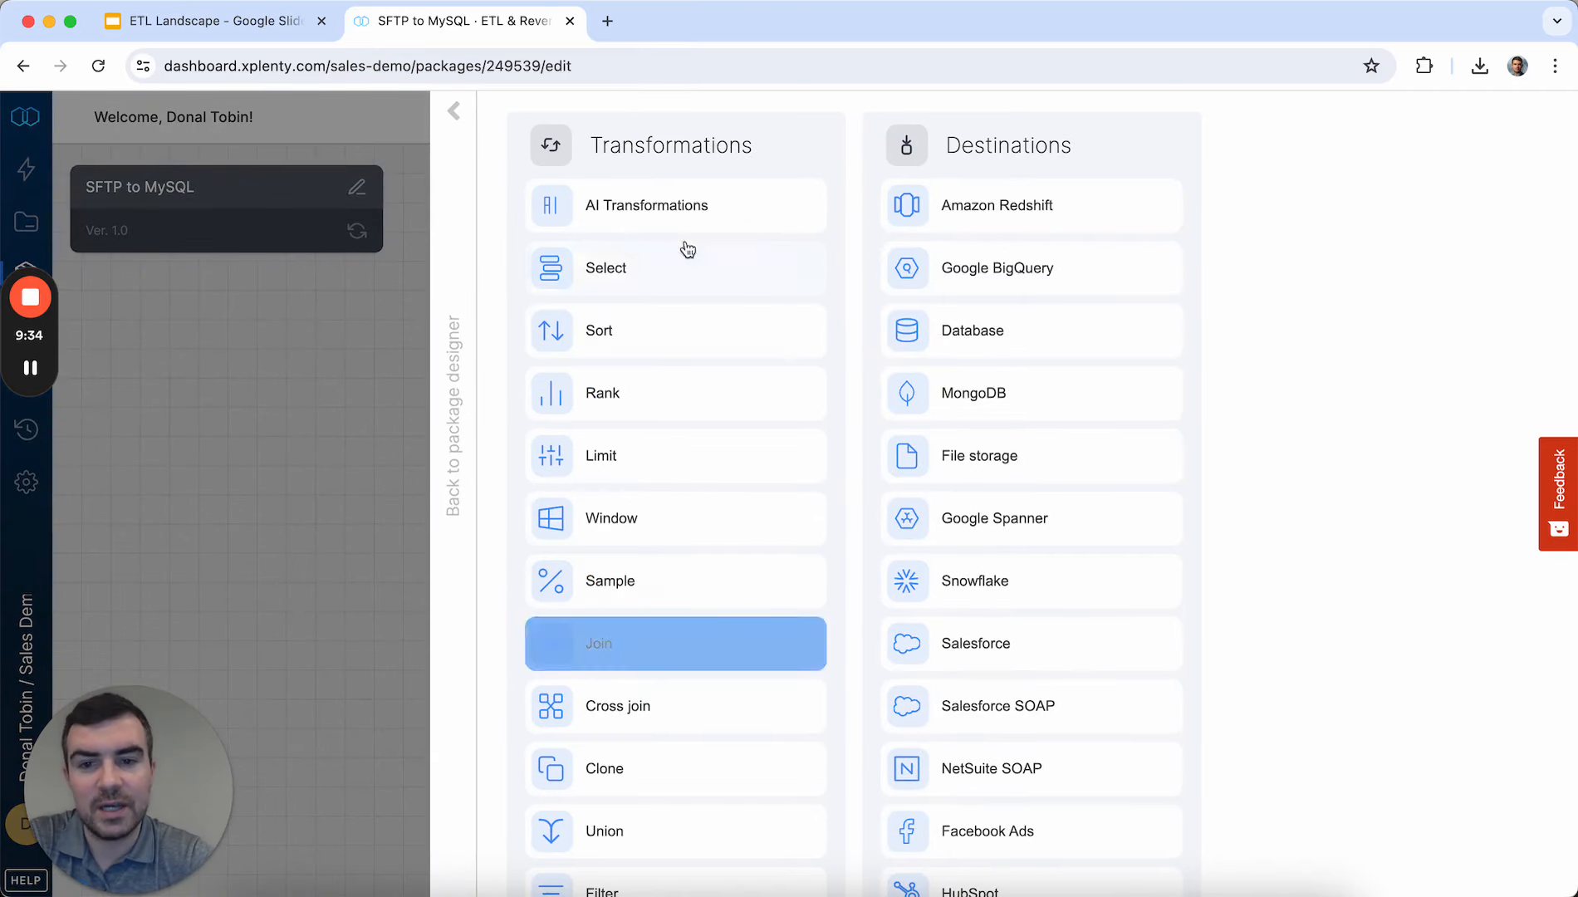
click(690, 268)
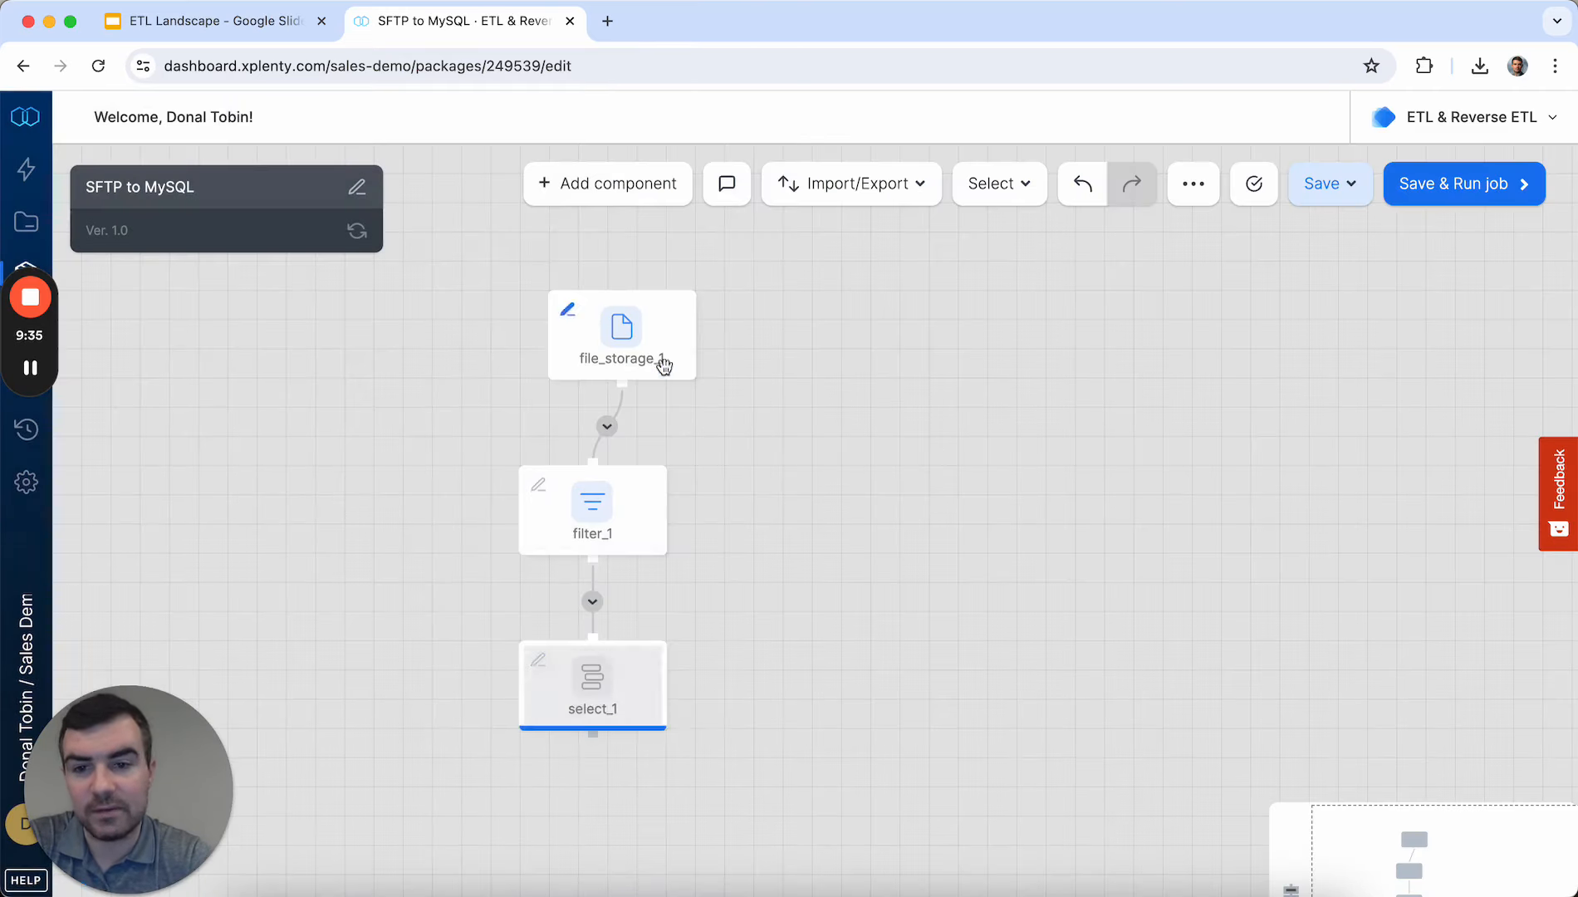
click(593, 683)
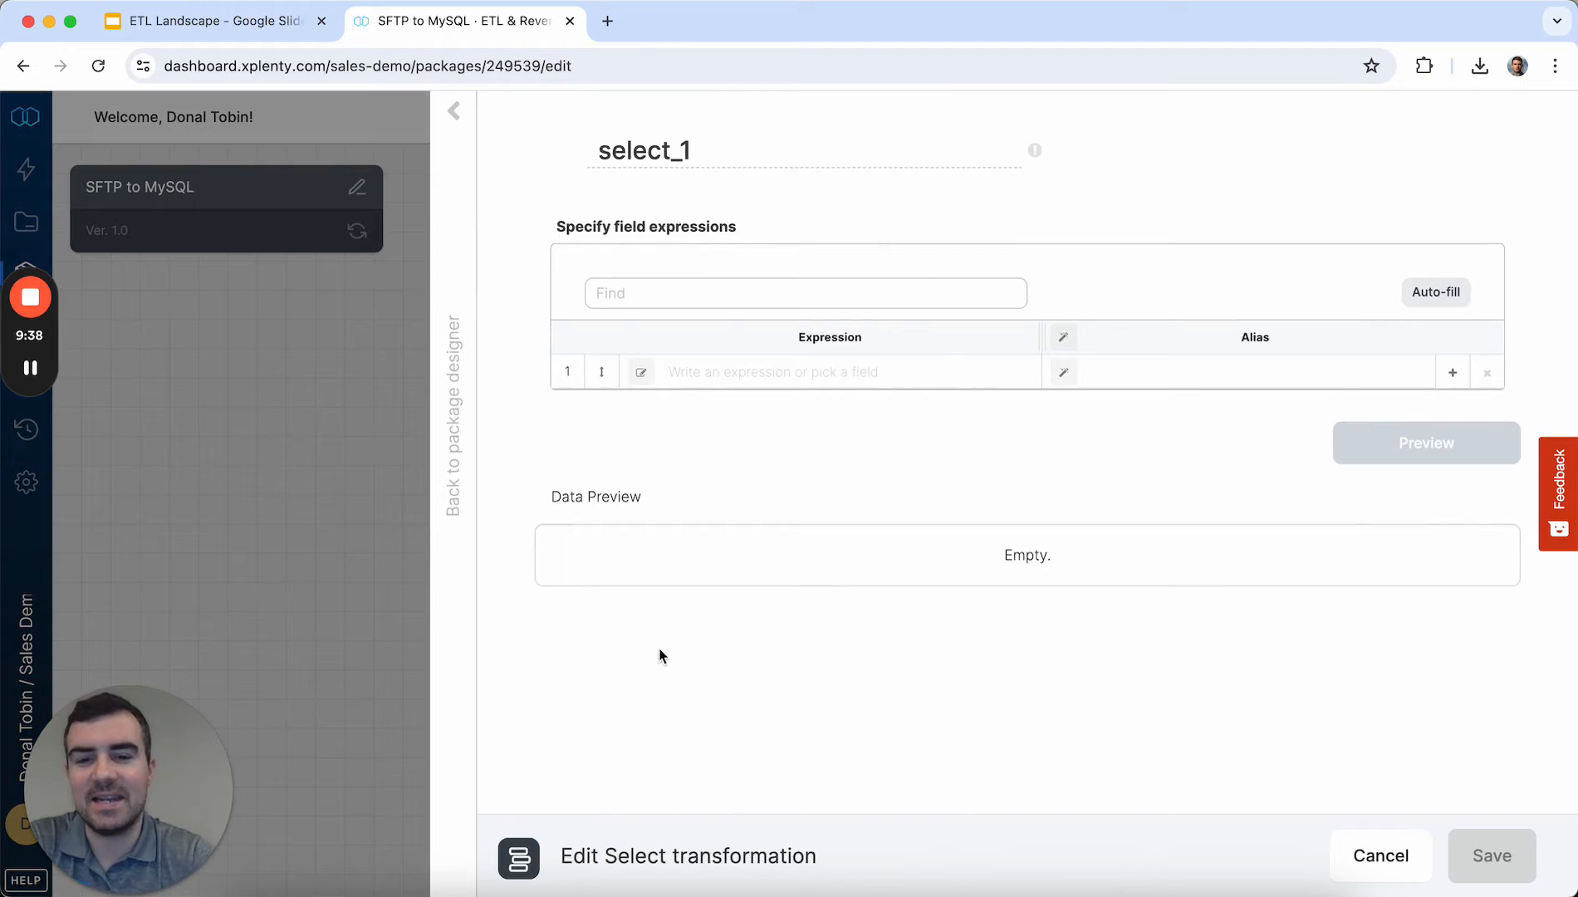
click(1421, 292)
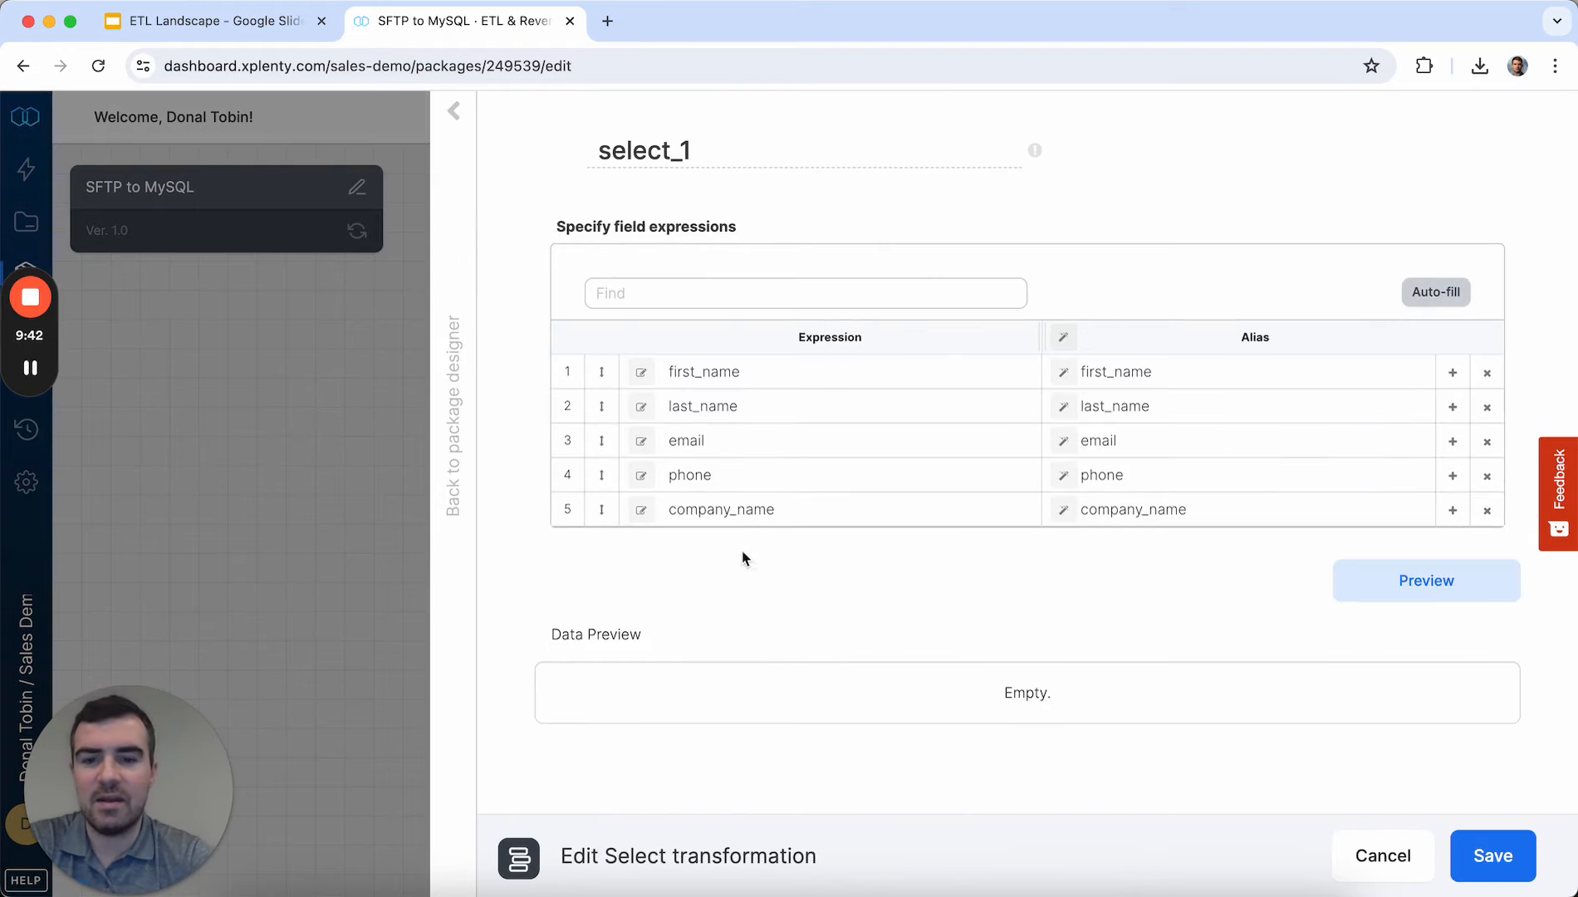
Step: Change the email field's expression to LOWER(email) using the LOWER string function, and save the expression
click(642, 444)
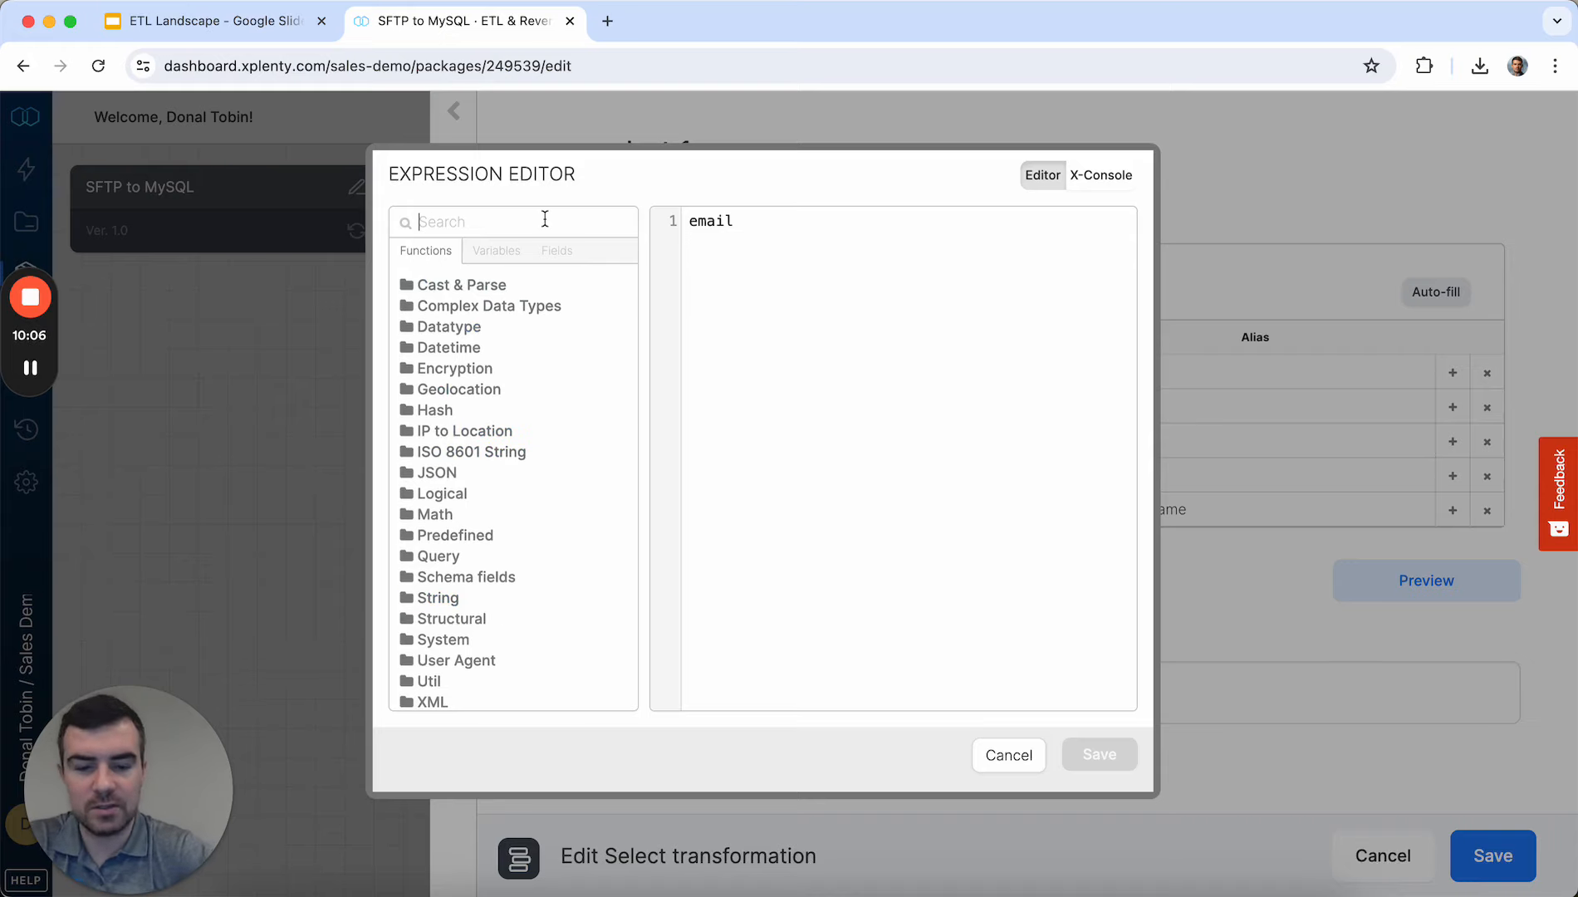
text(lower)
mouse_move(521, 317)
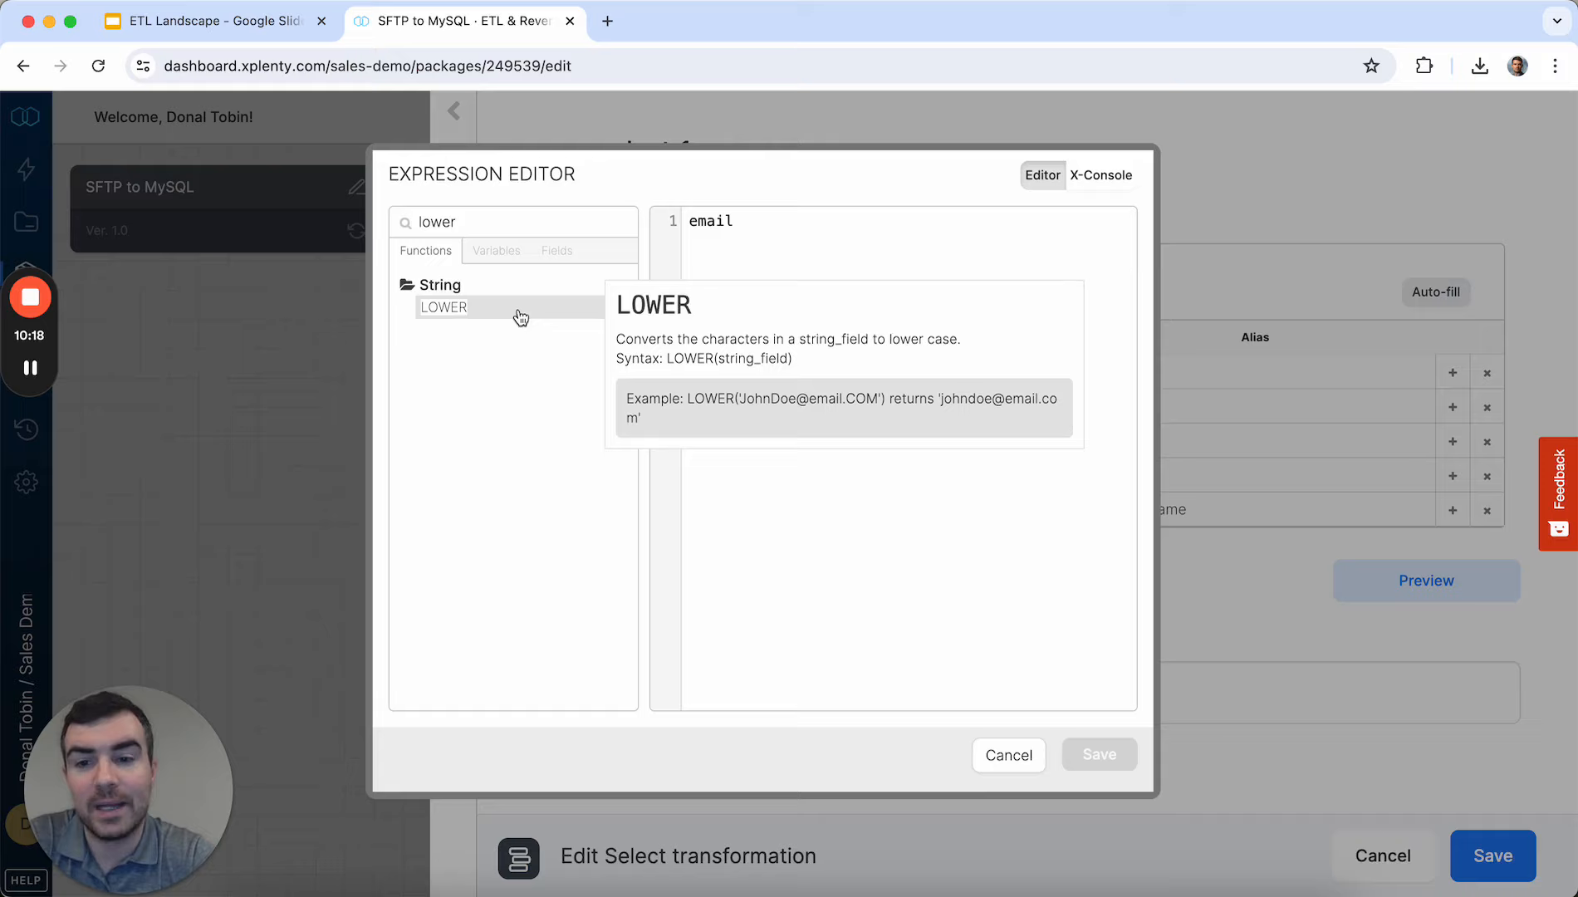
double_click(521, 318)
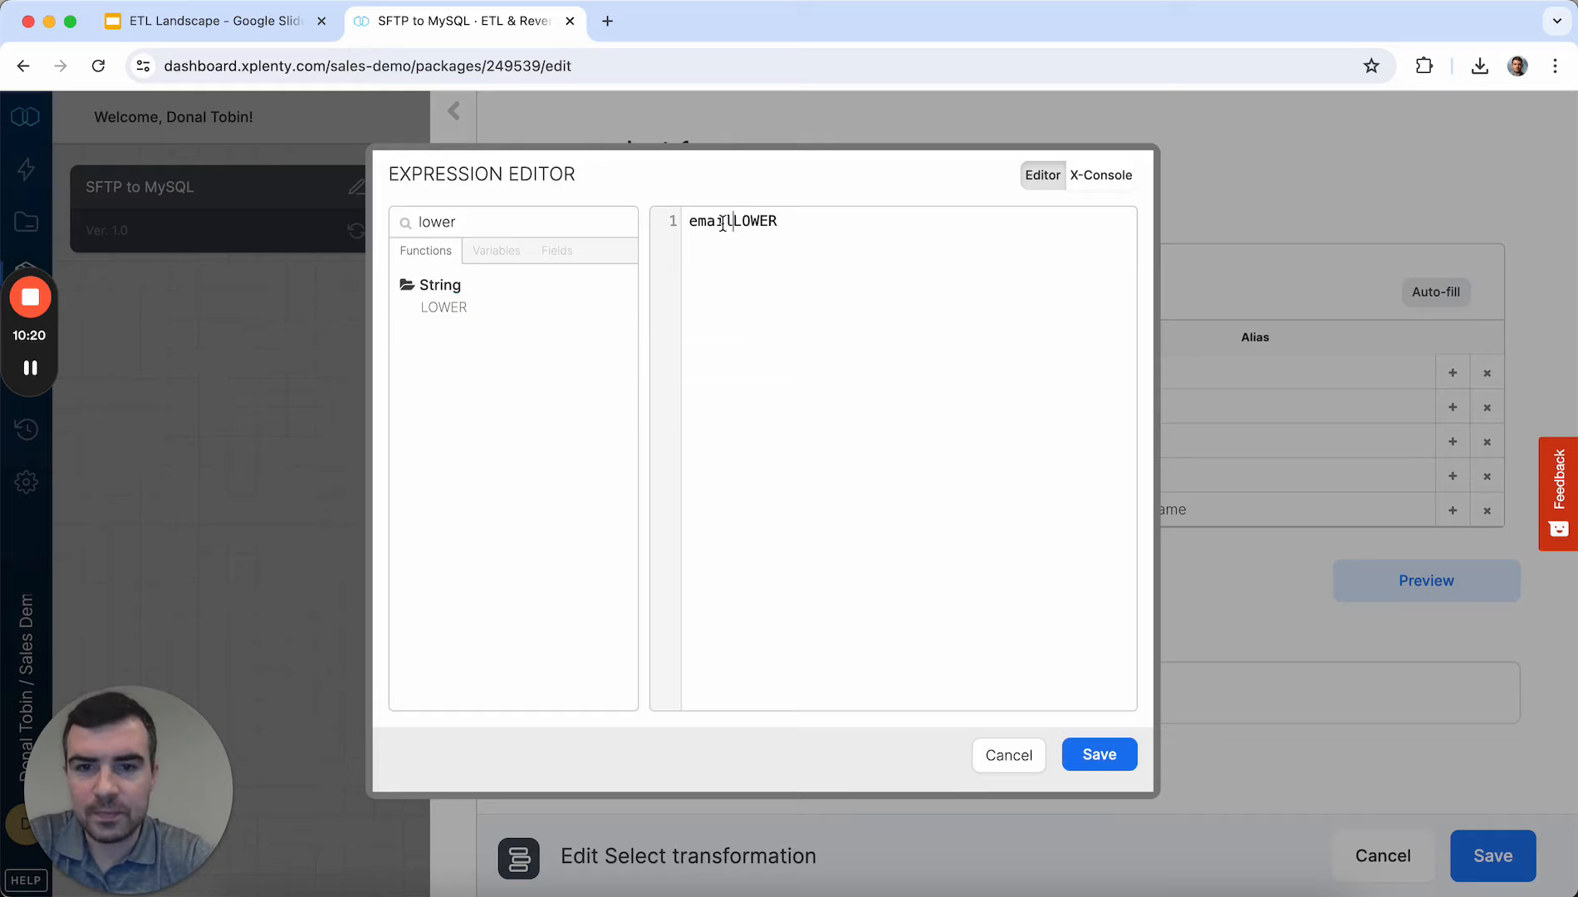
drag(732, 222, 631, 222)
key(super+c)
key(BackSpace)
text(()
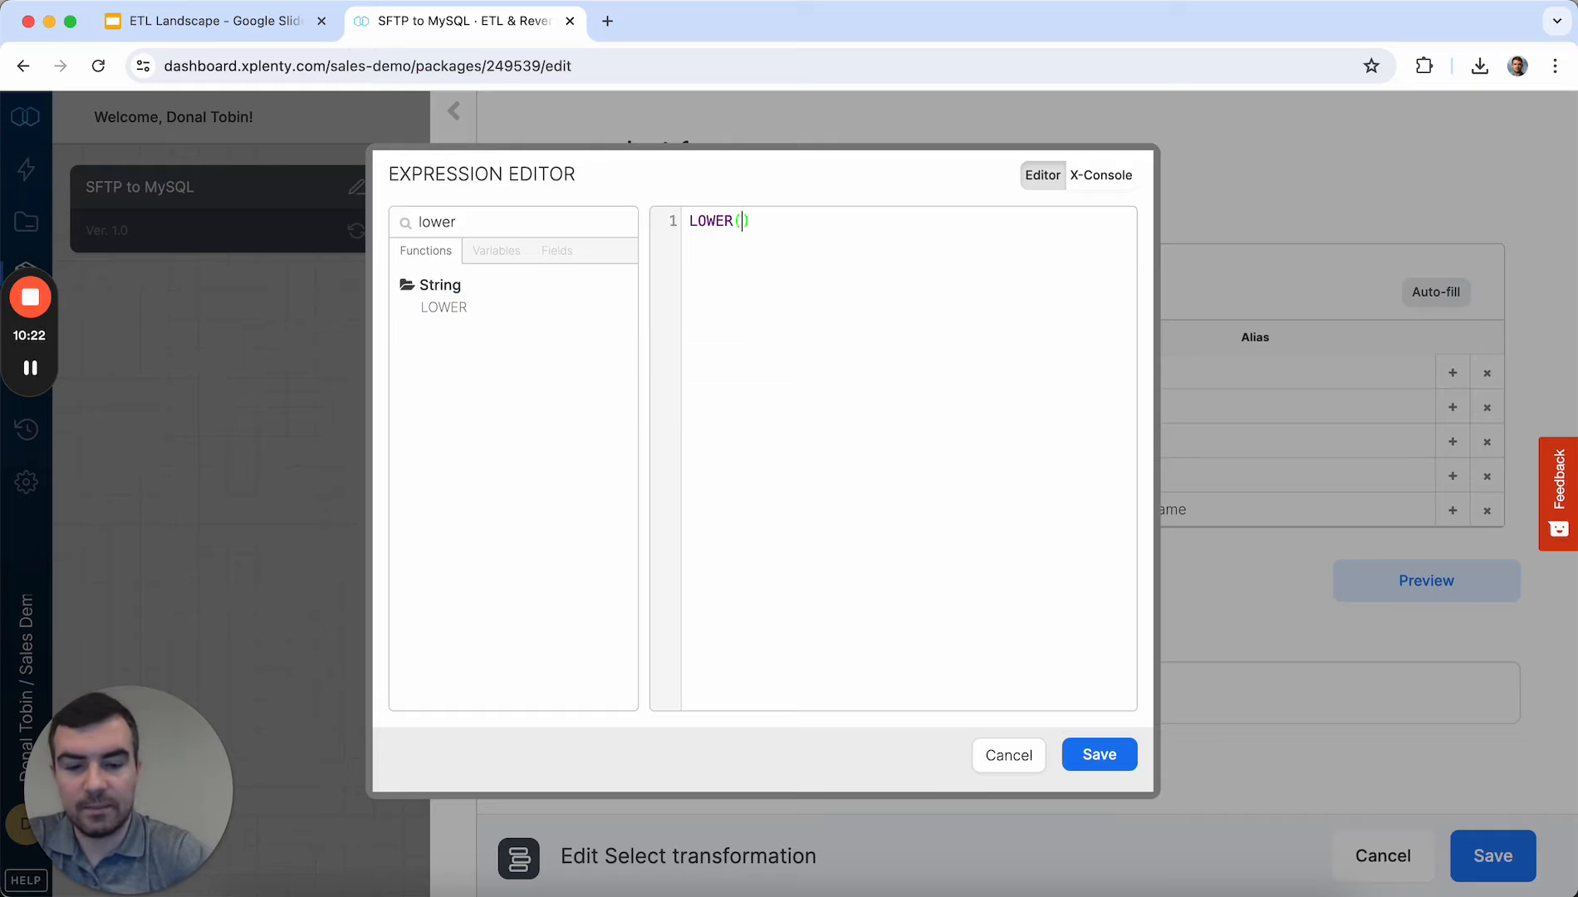
key(super+v)
click(827, 227)
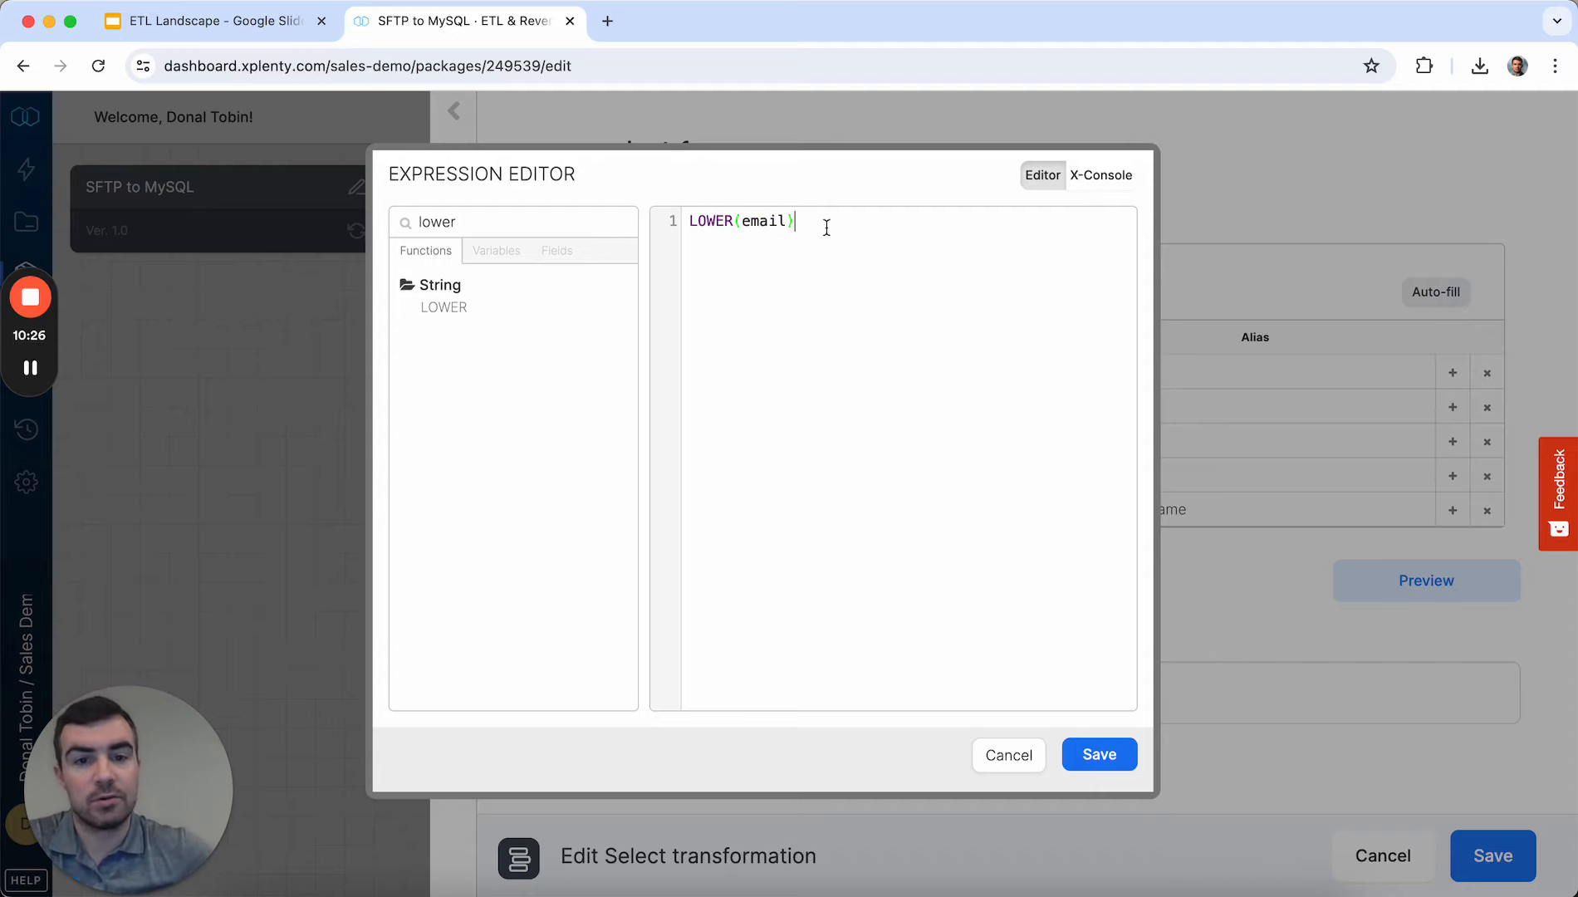
click(1099, 754)
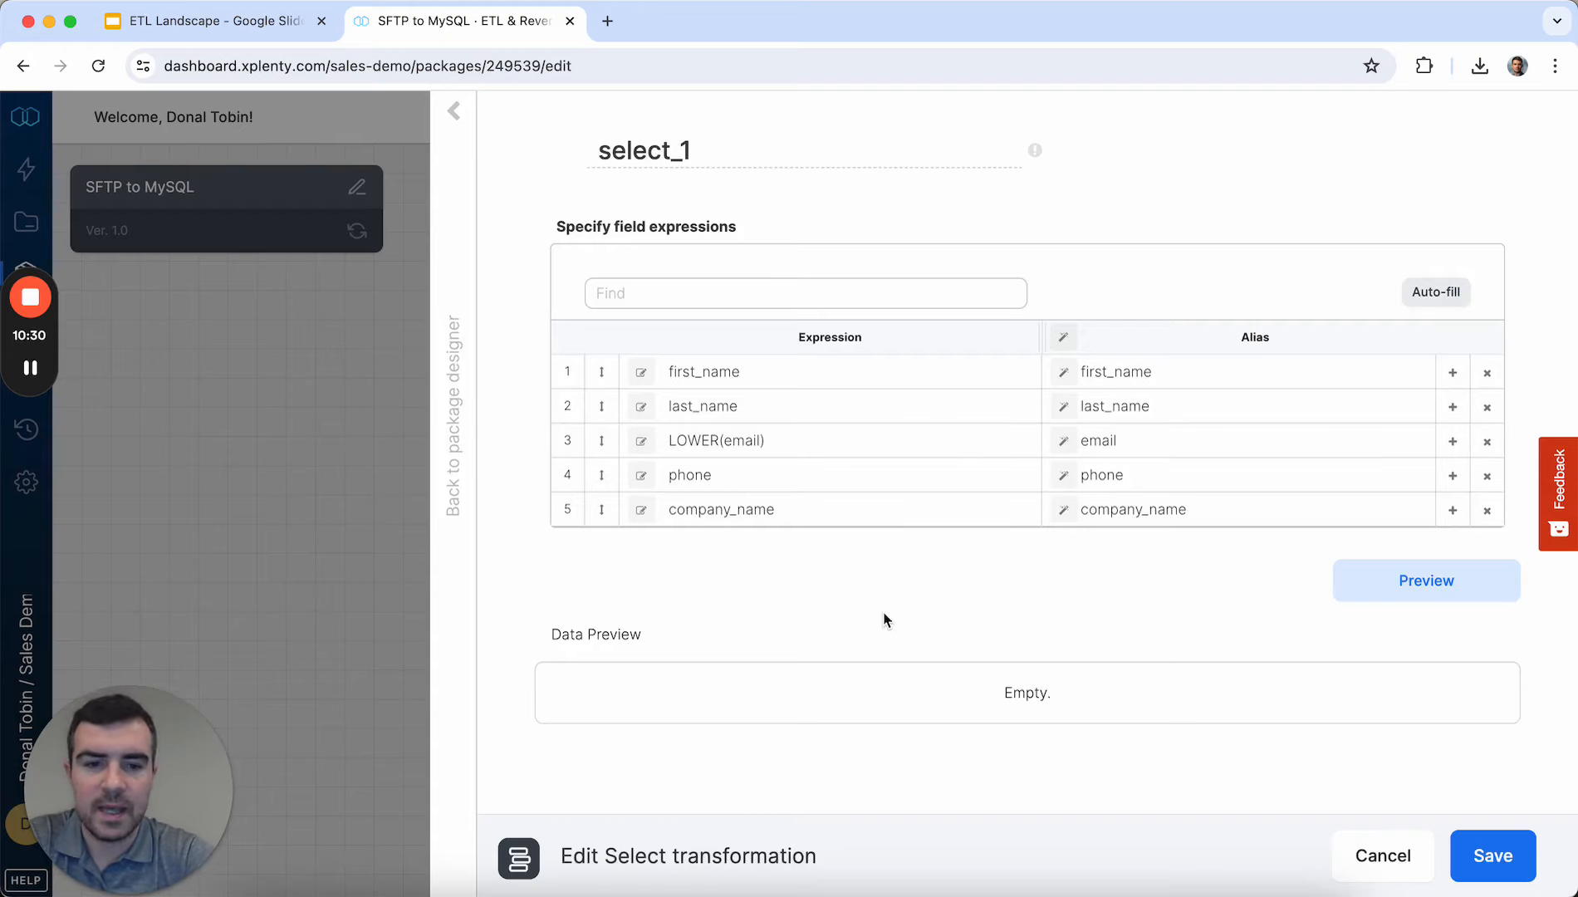
Step: Add a sixth field with the expression UUID() and the alias UUID, and save the Select transformation
click(1452, 510)
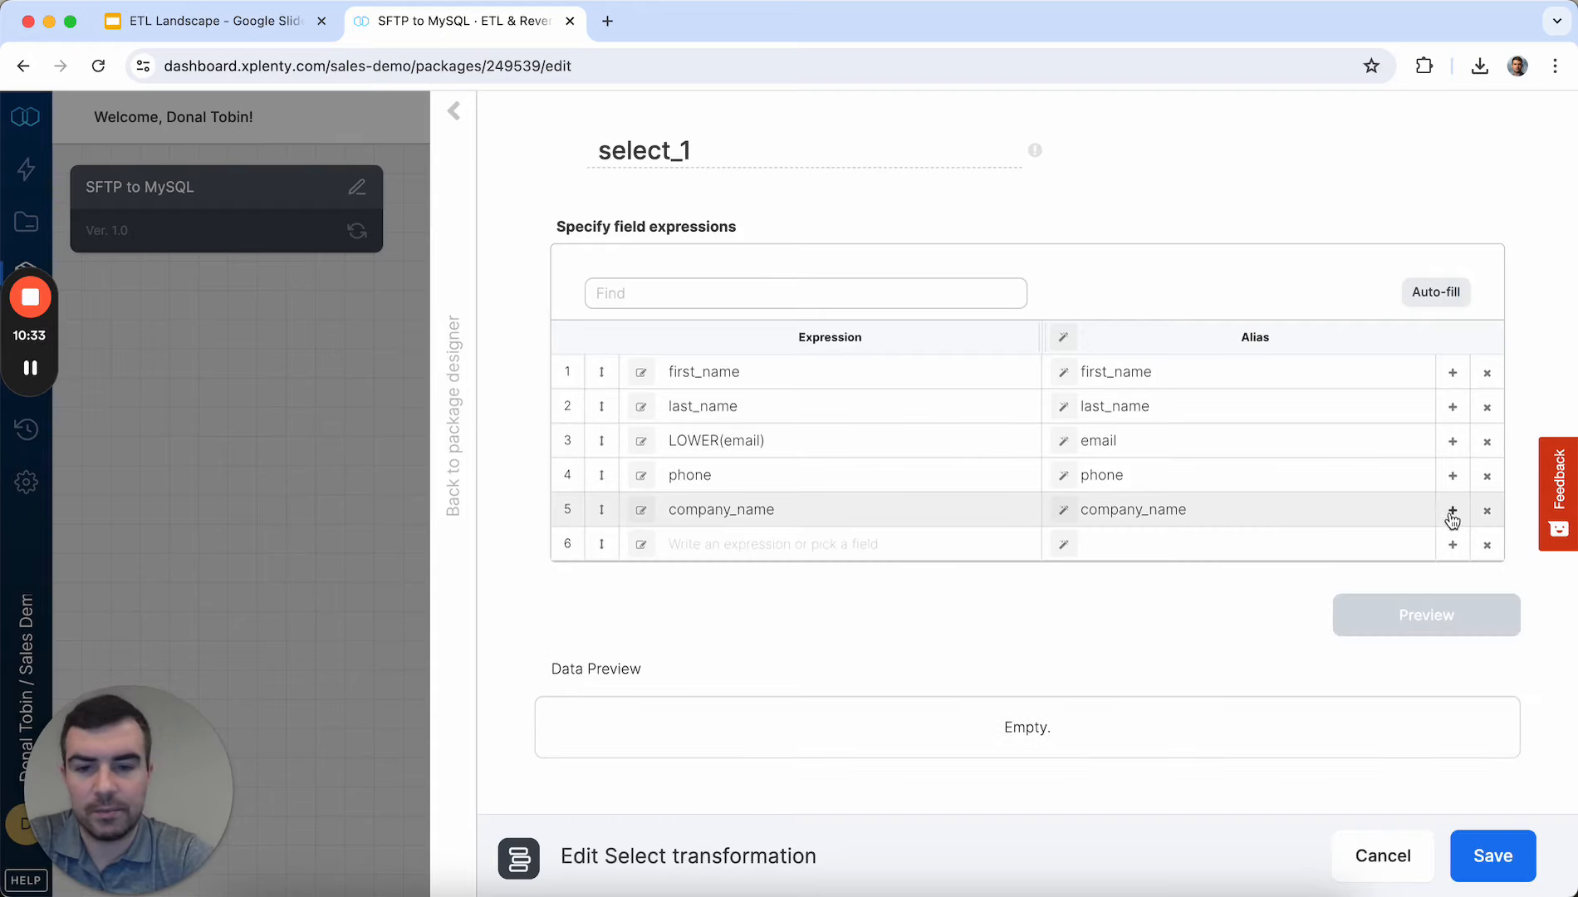
click(784, 544)
click(641, 544)
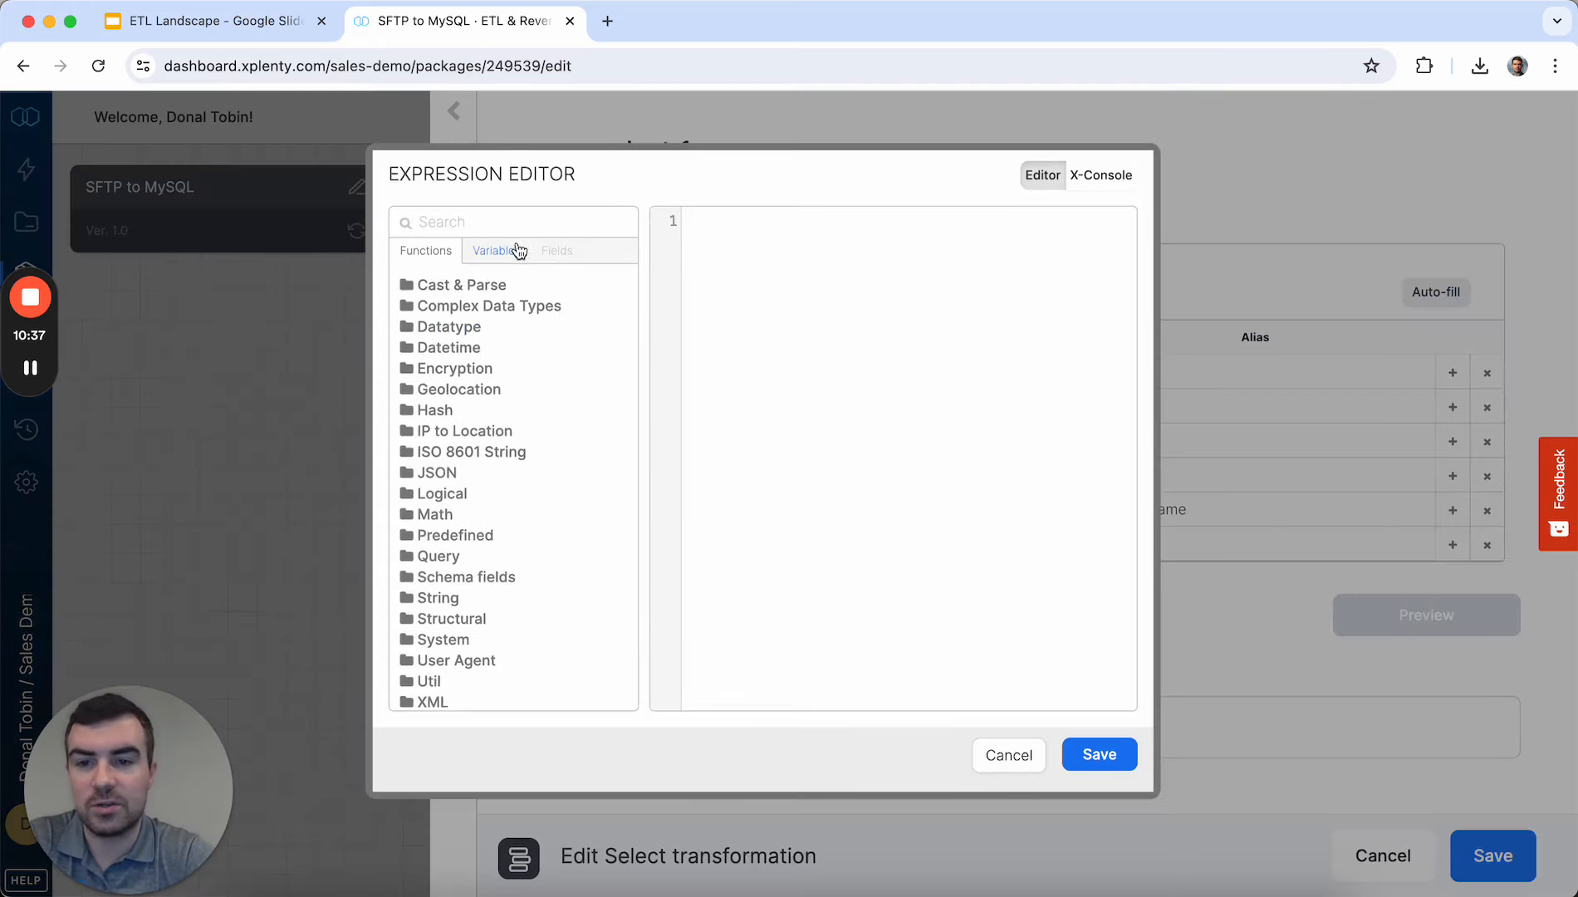
click(512, 225)
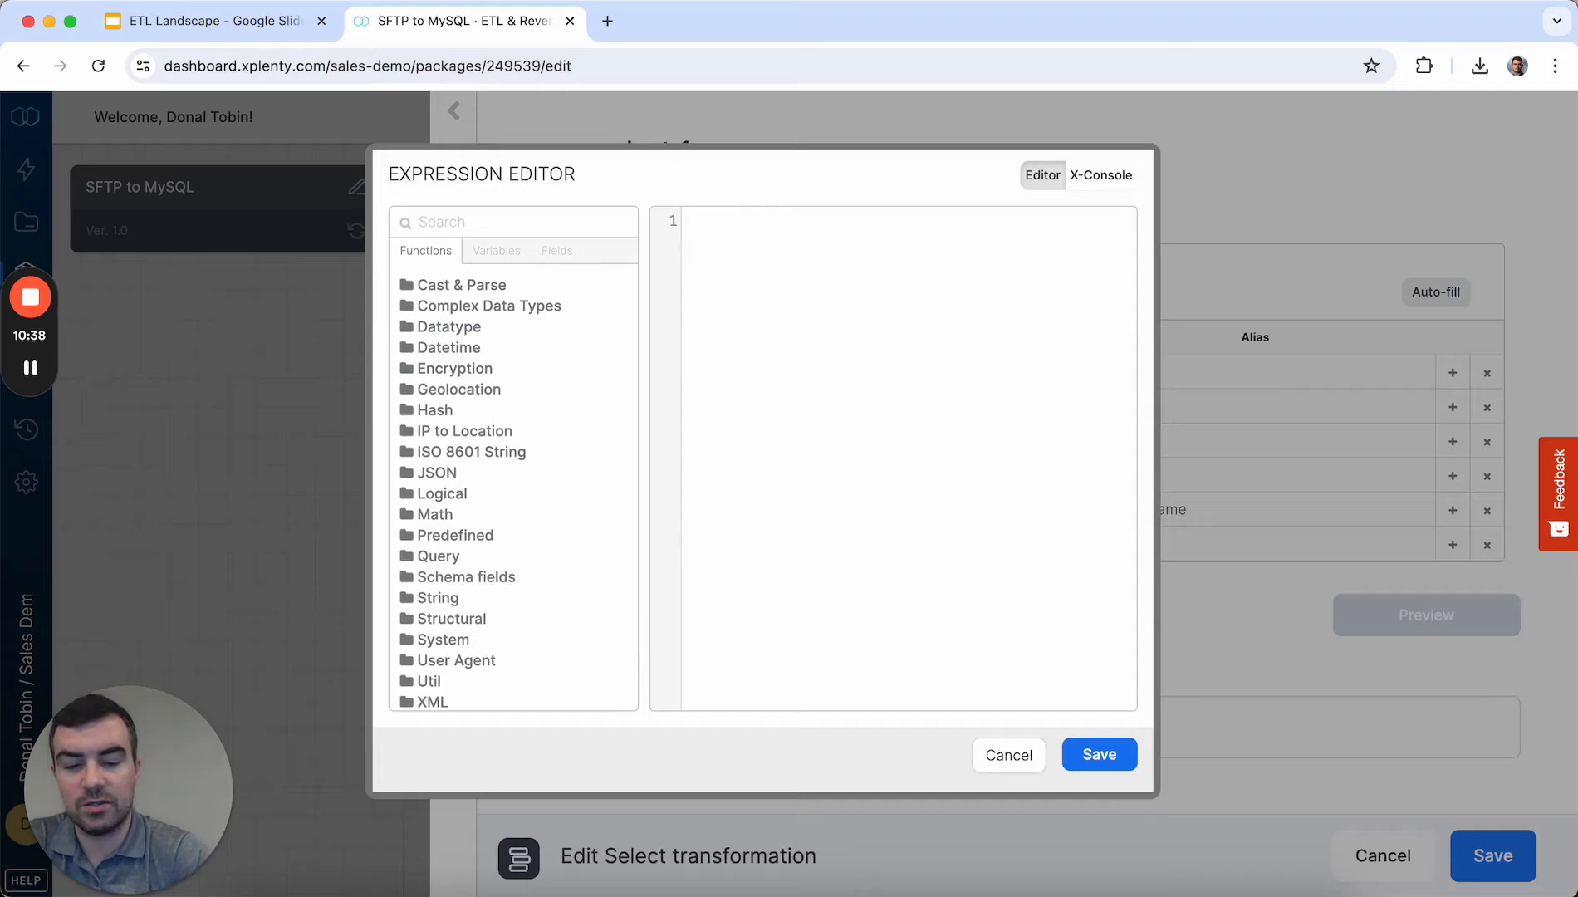
text(uui)
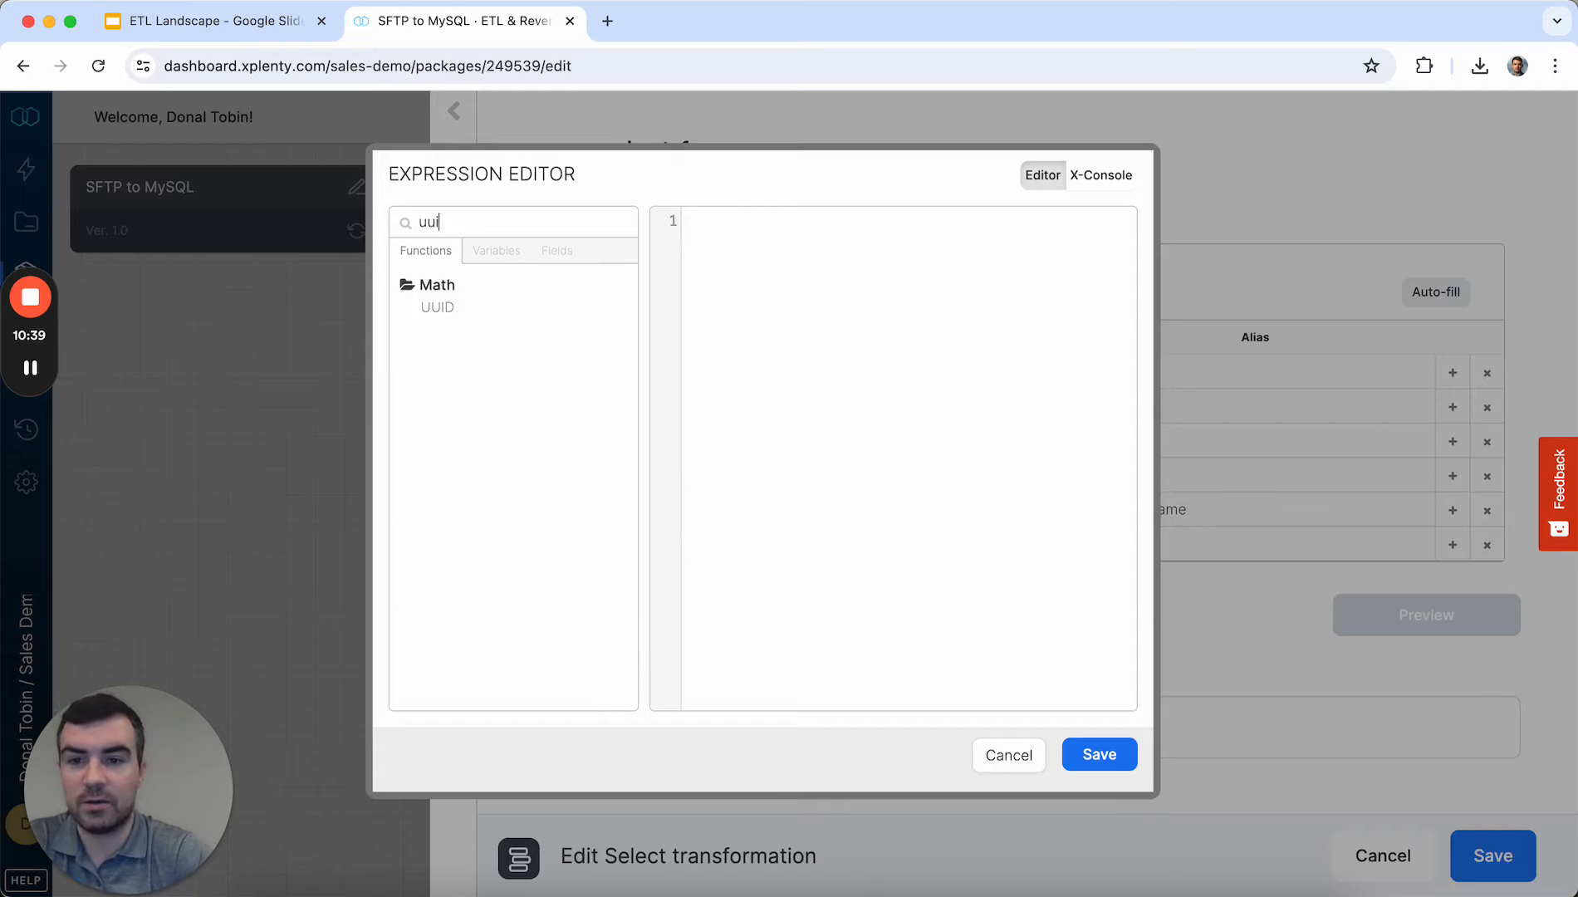
double_click(471, 307)
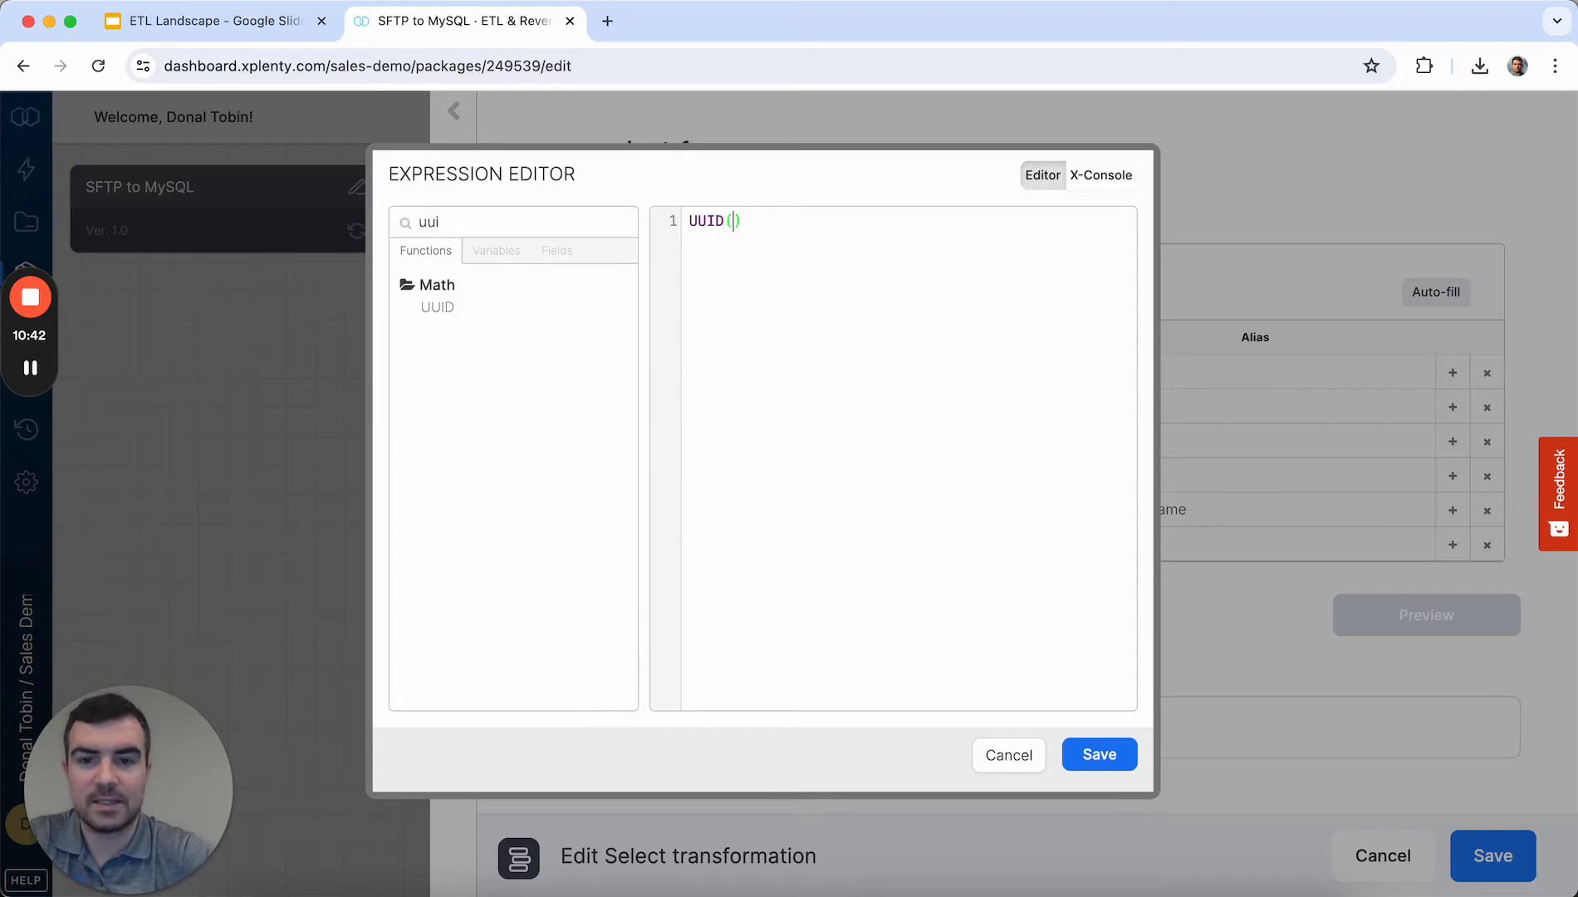
click(1105, 753)
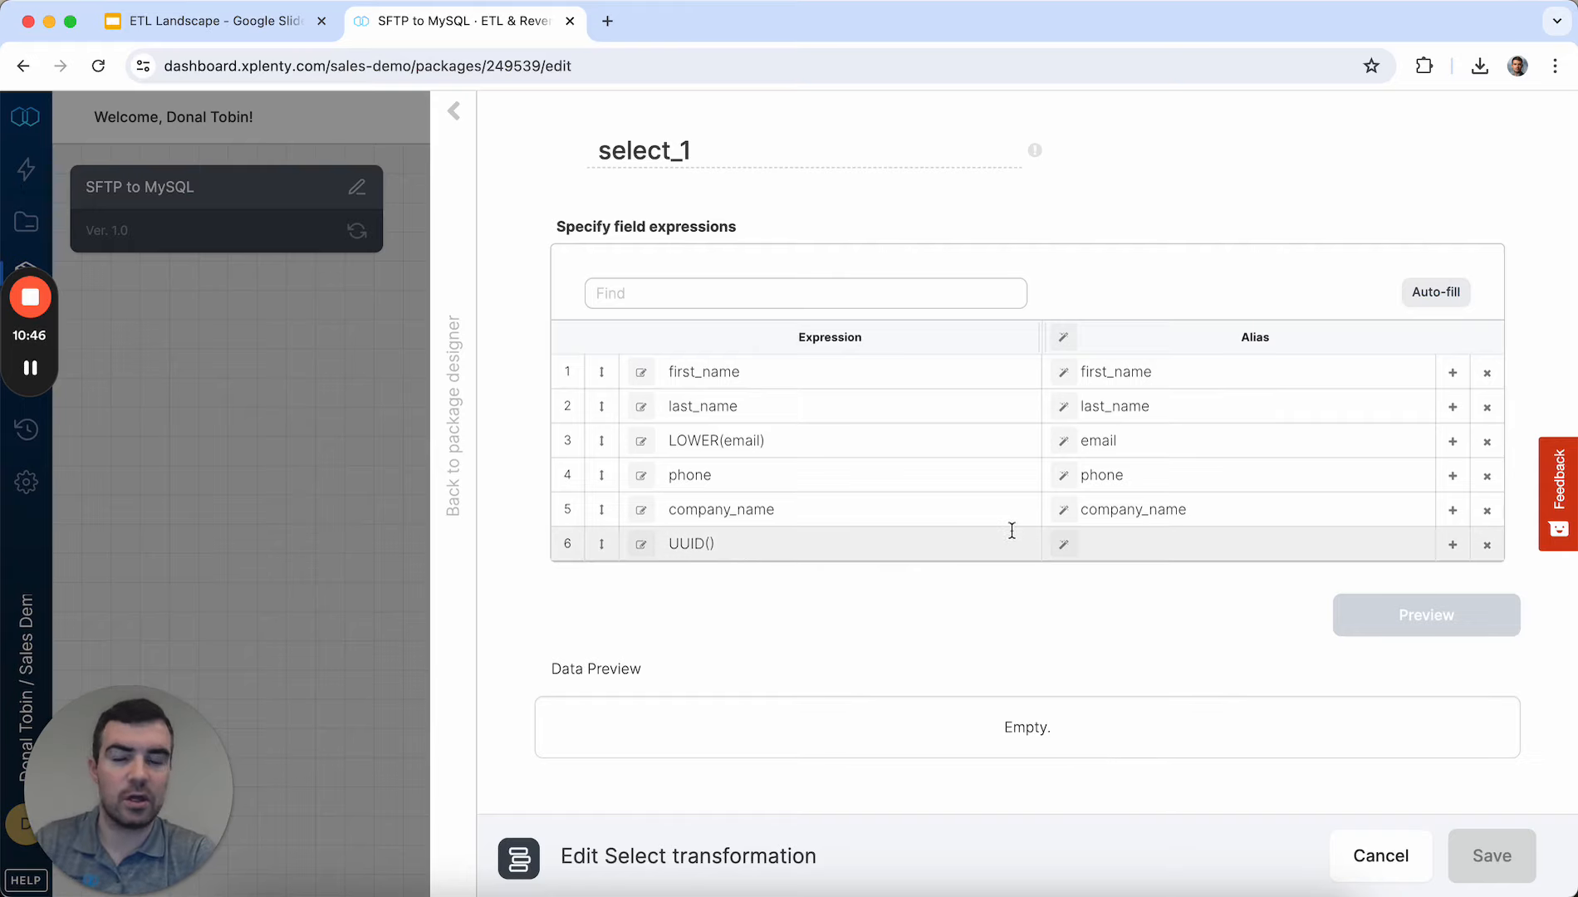
text(UUID)
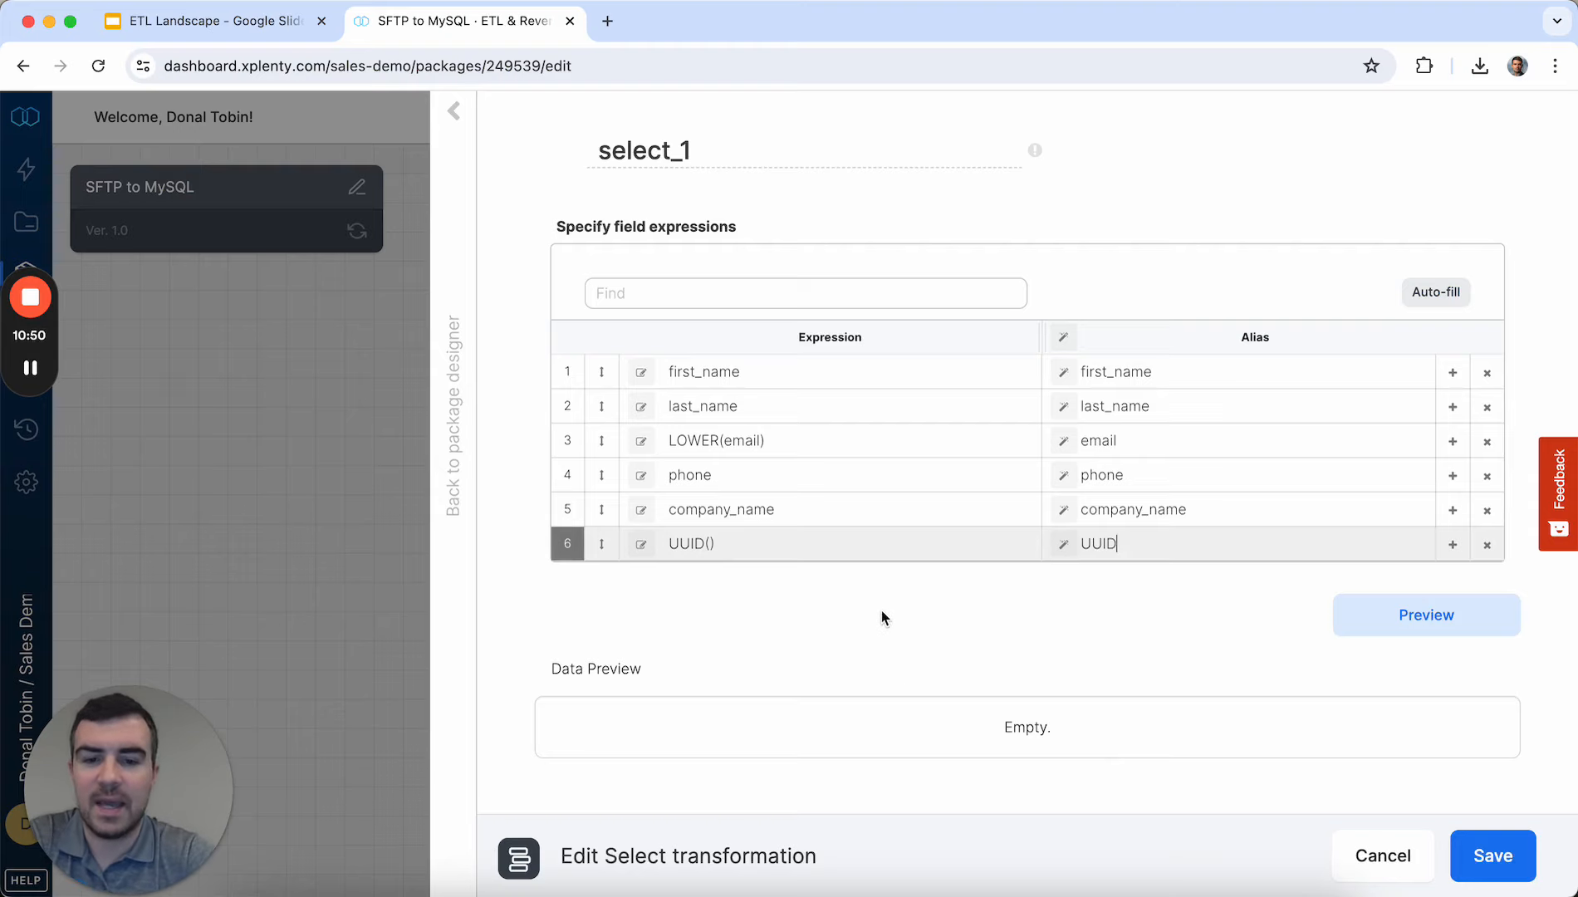
click(883, 617)
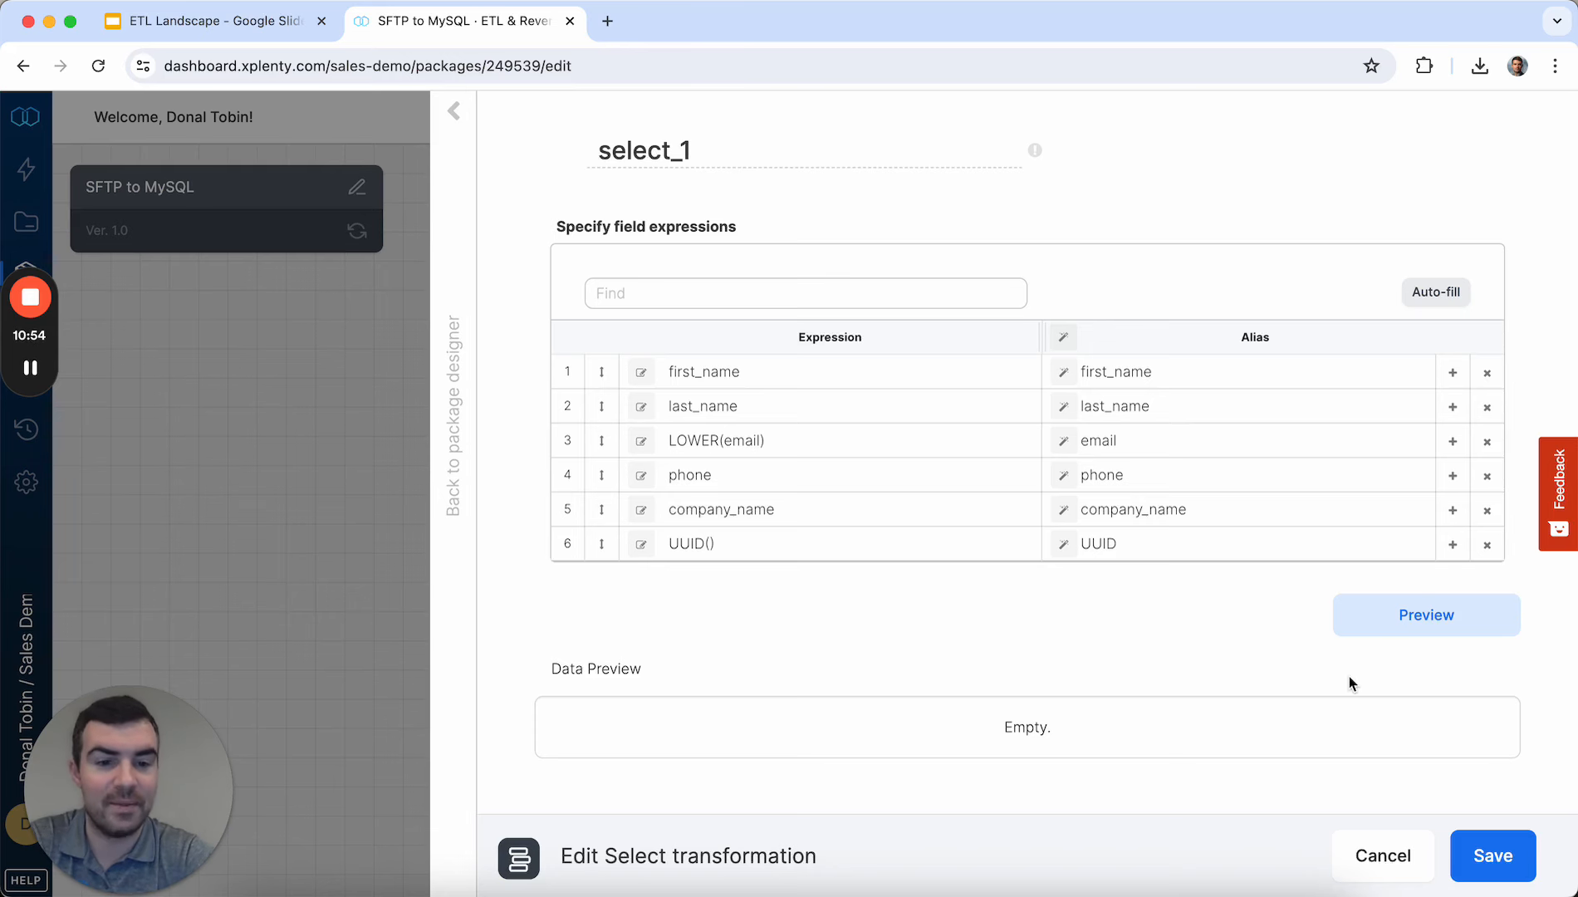
click(1493, 858)
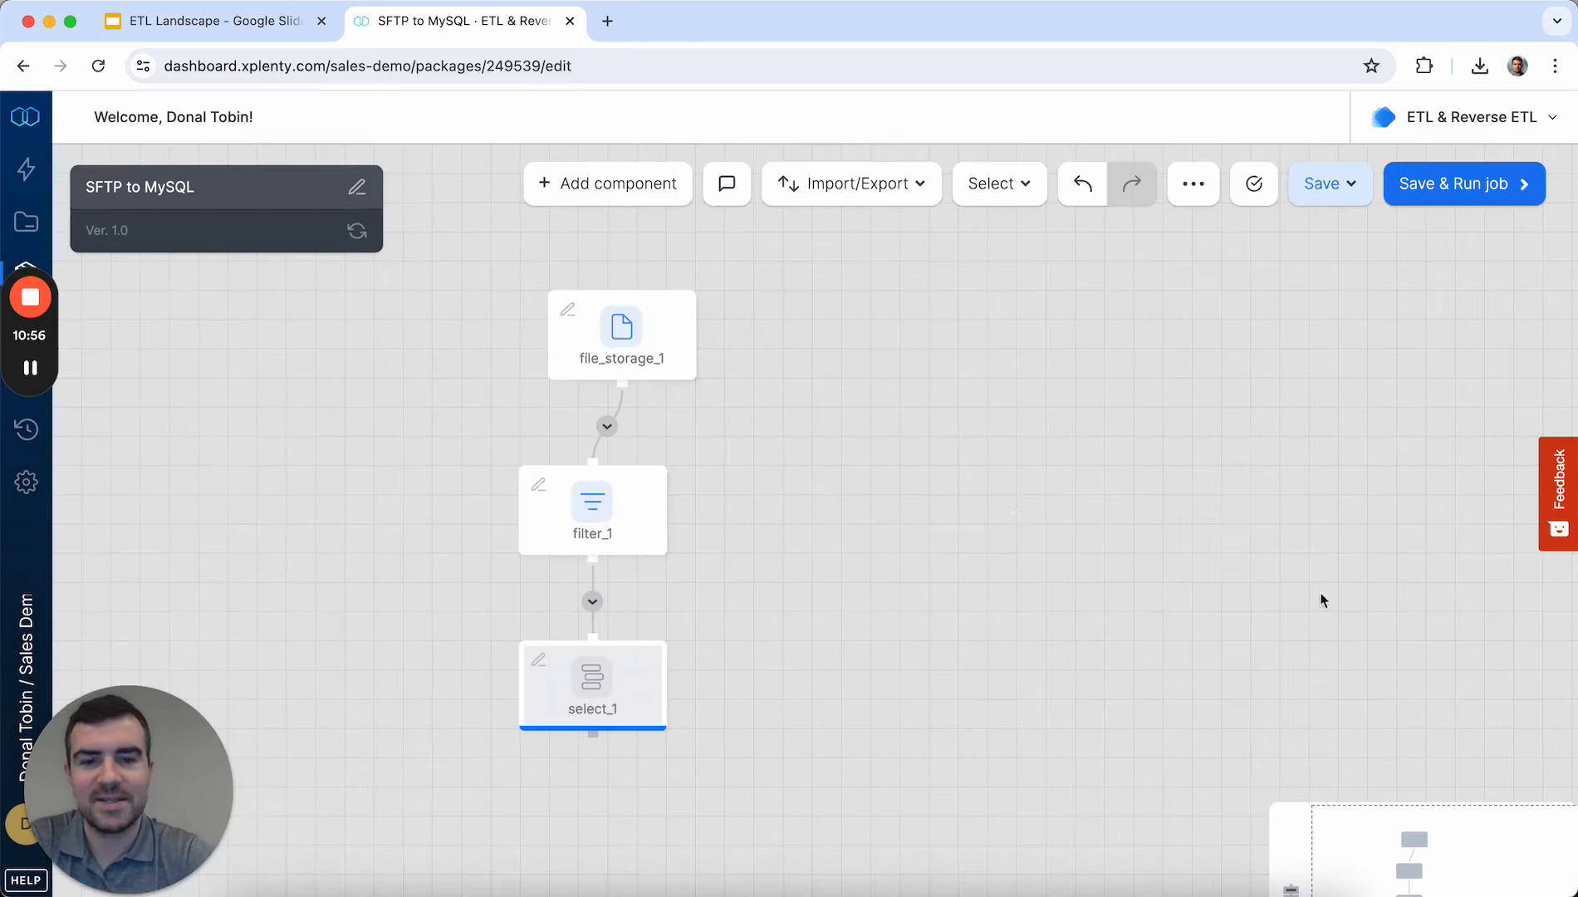
Step: Align the Select transformation beneath the file source and add a Database destination after it
mouse_move(601, 690)
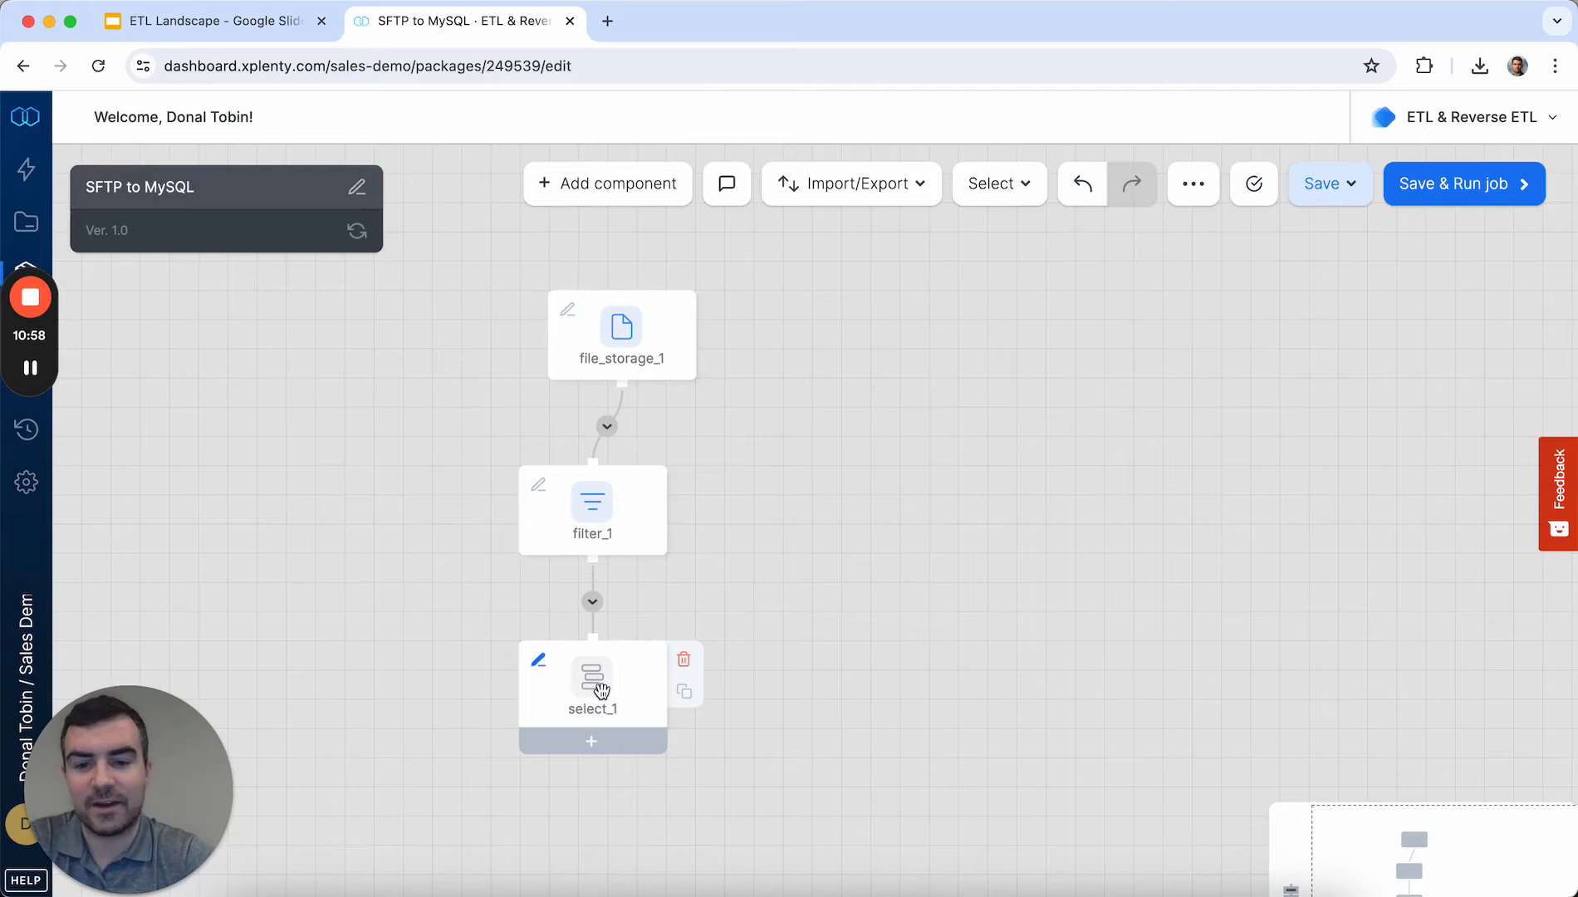
drag(601, 689, 615, 685)
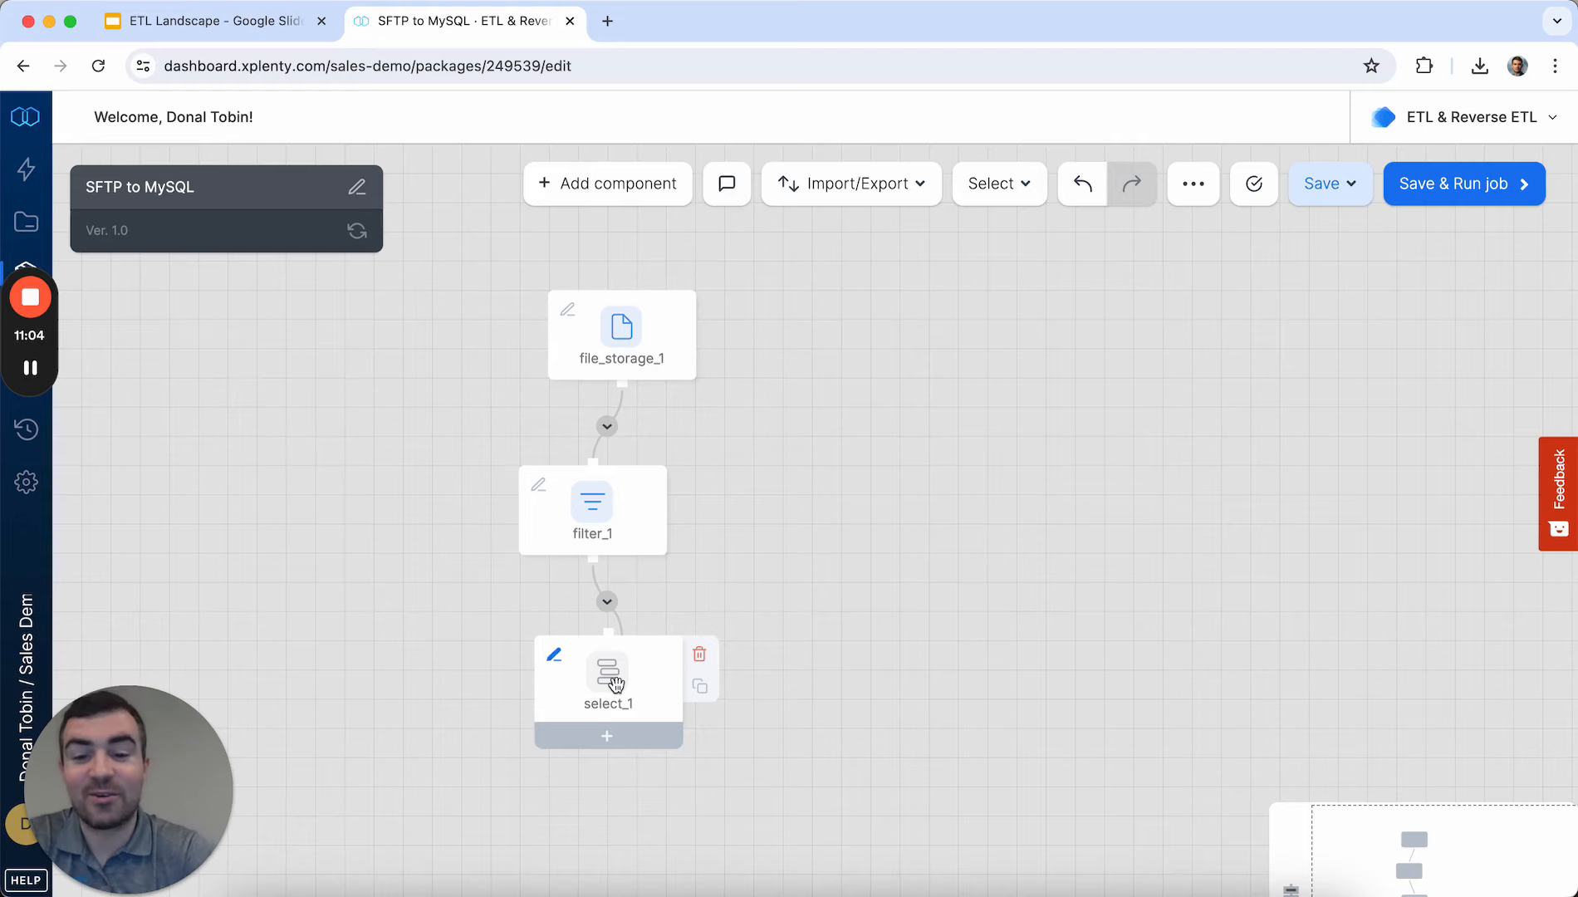
drag(616, 684, 616, 685)
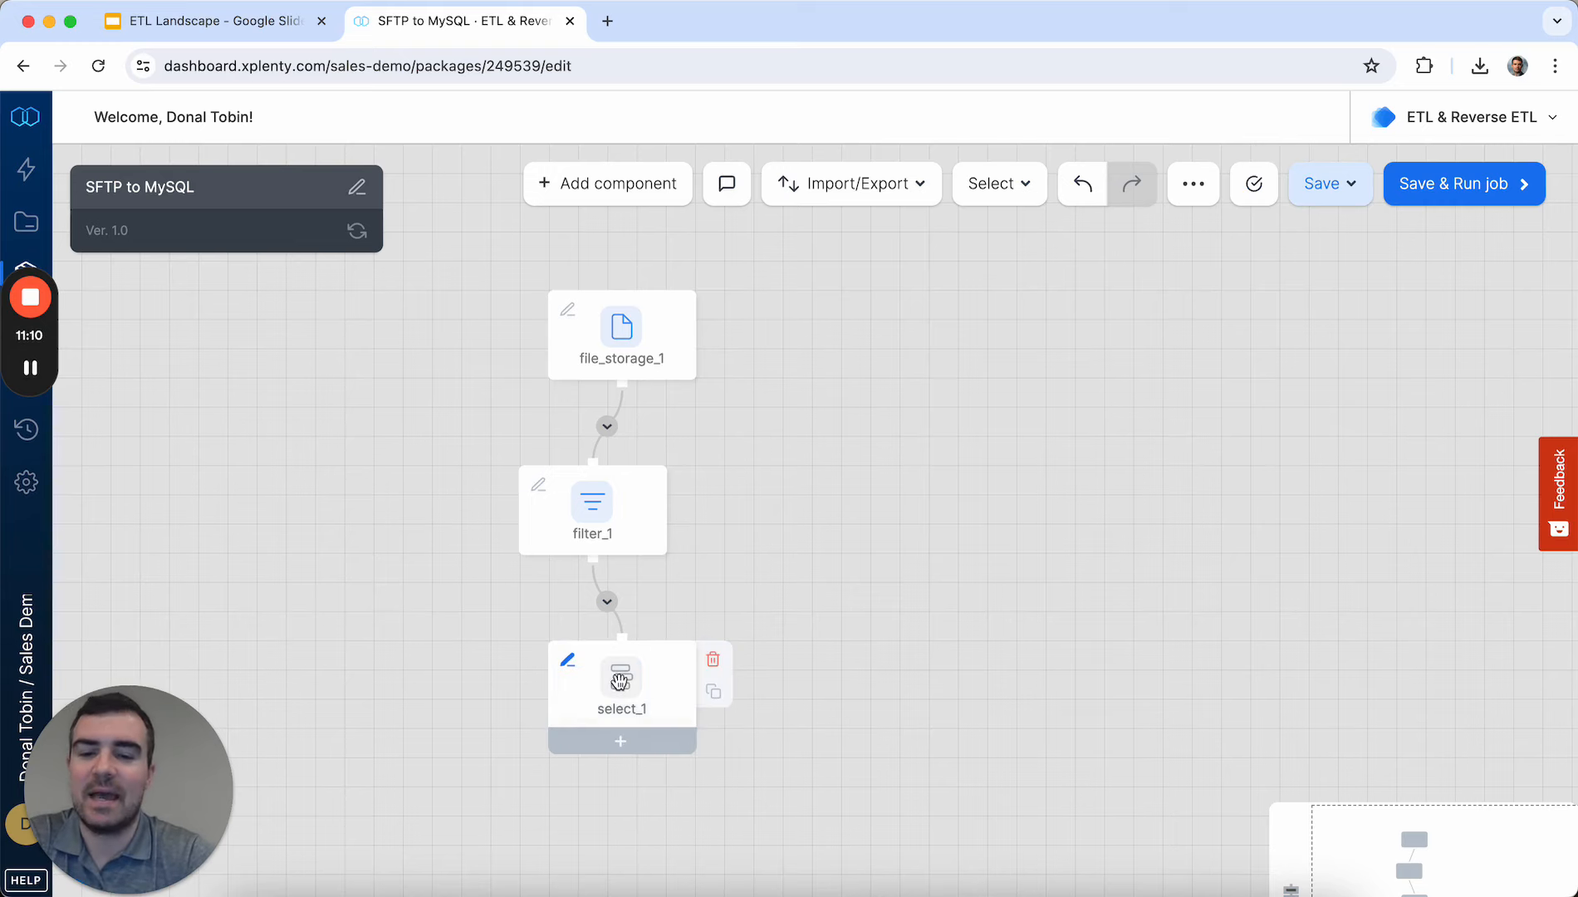
click(614, 739)
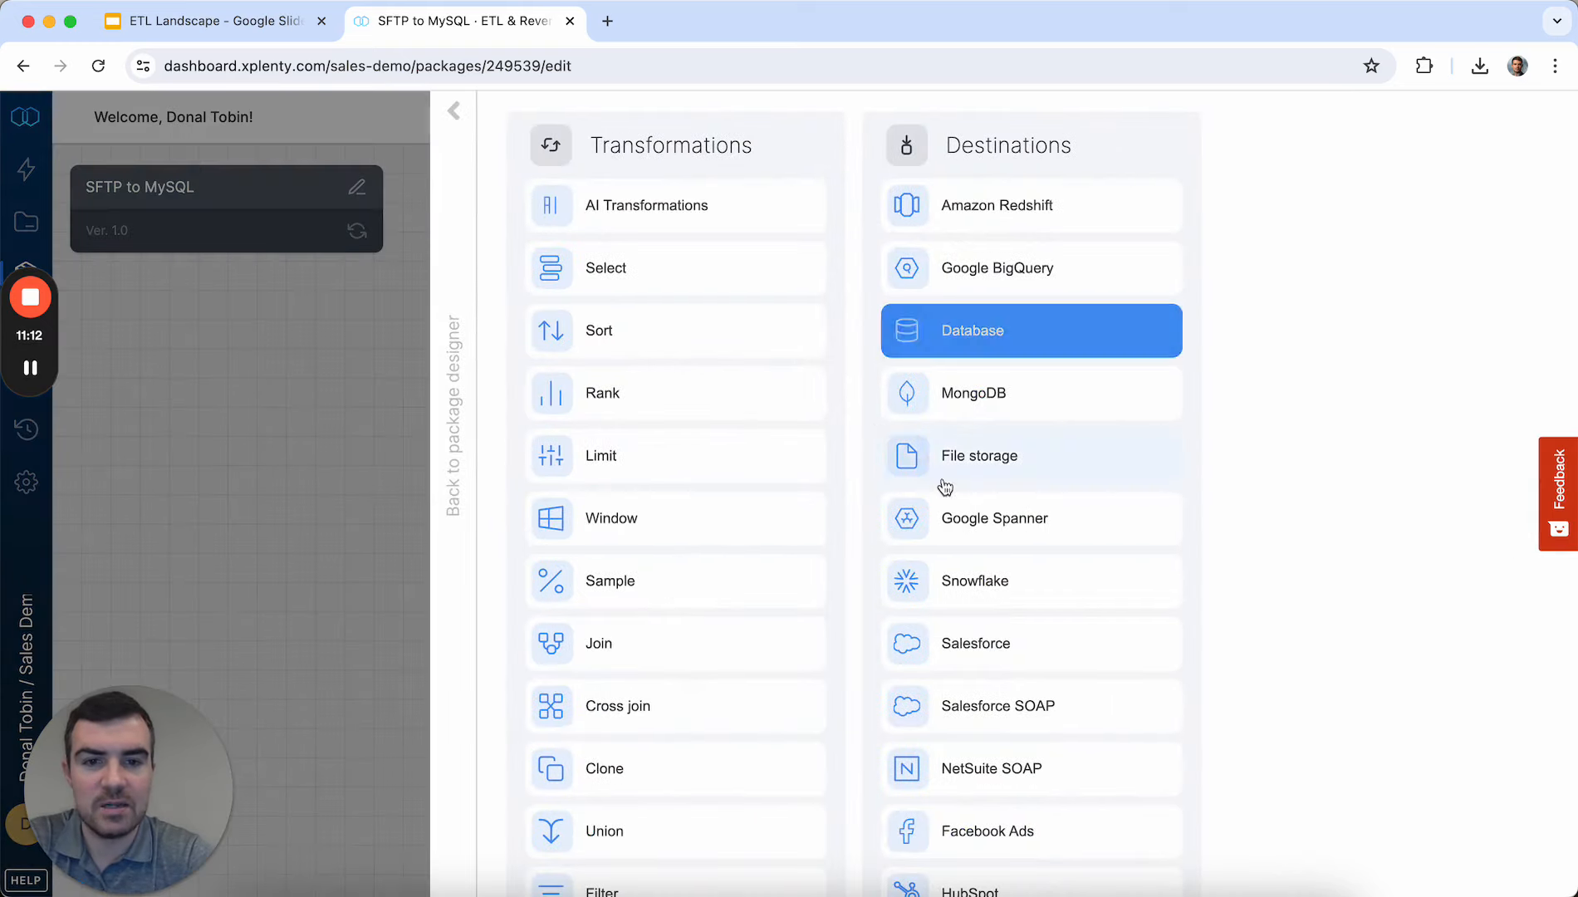
click(1074, 342)
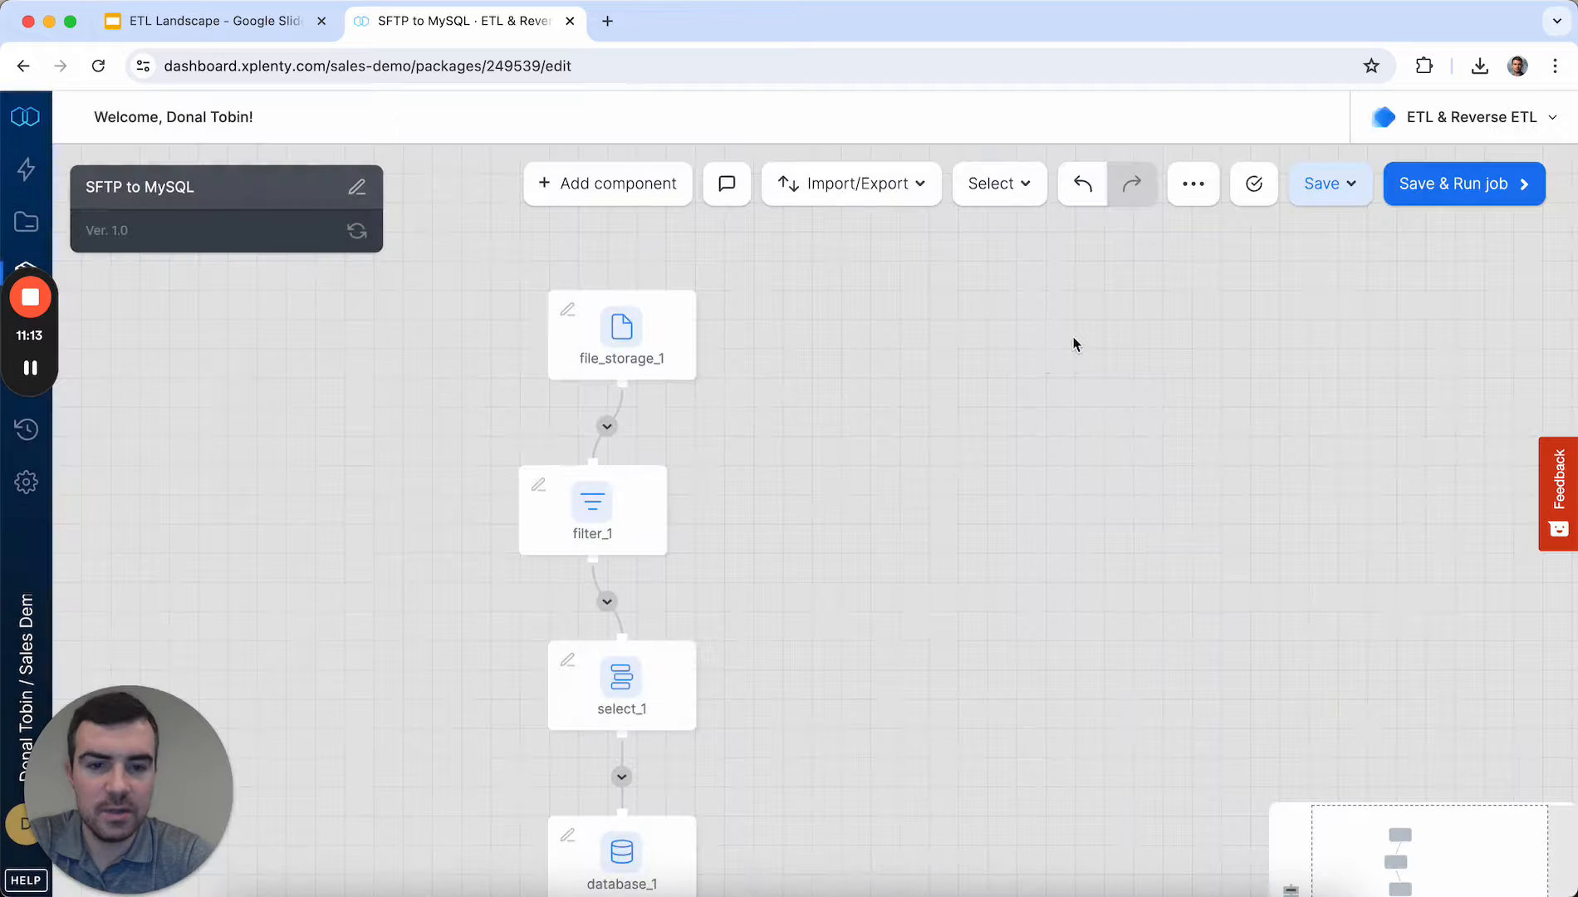
Step: Choose the MySQL Database connection as the database destination's target and proceed to the destination properties
click(627, 851)
click(855, 302)
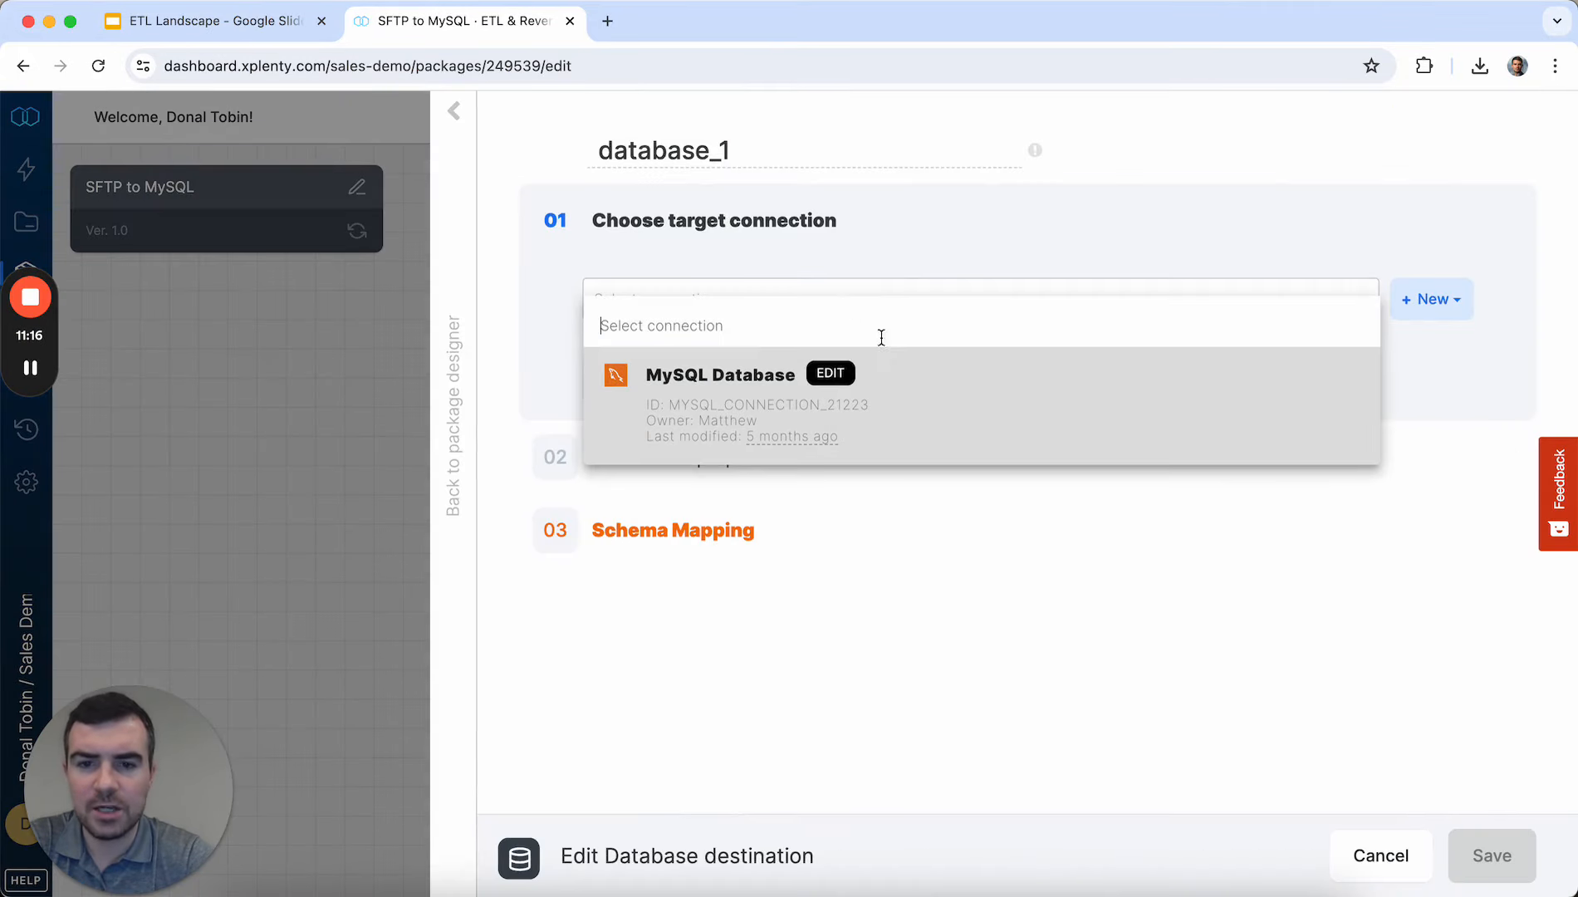
click(947, 391)
click(615, 444)
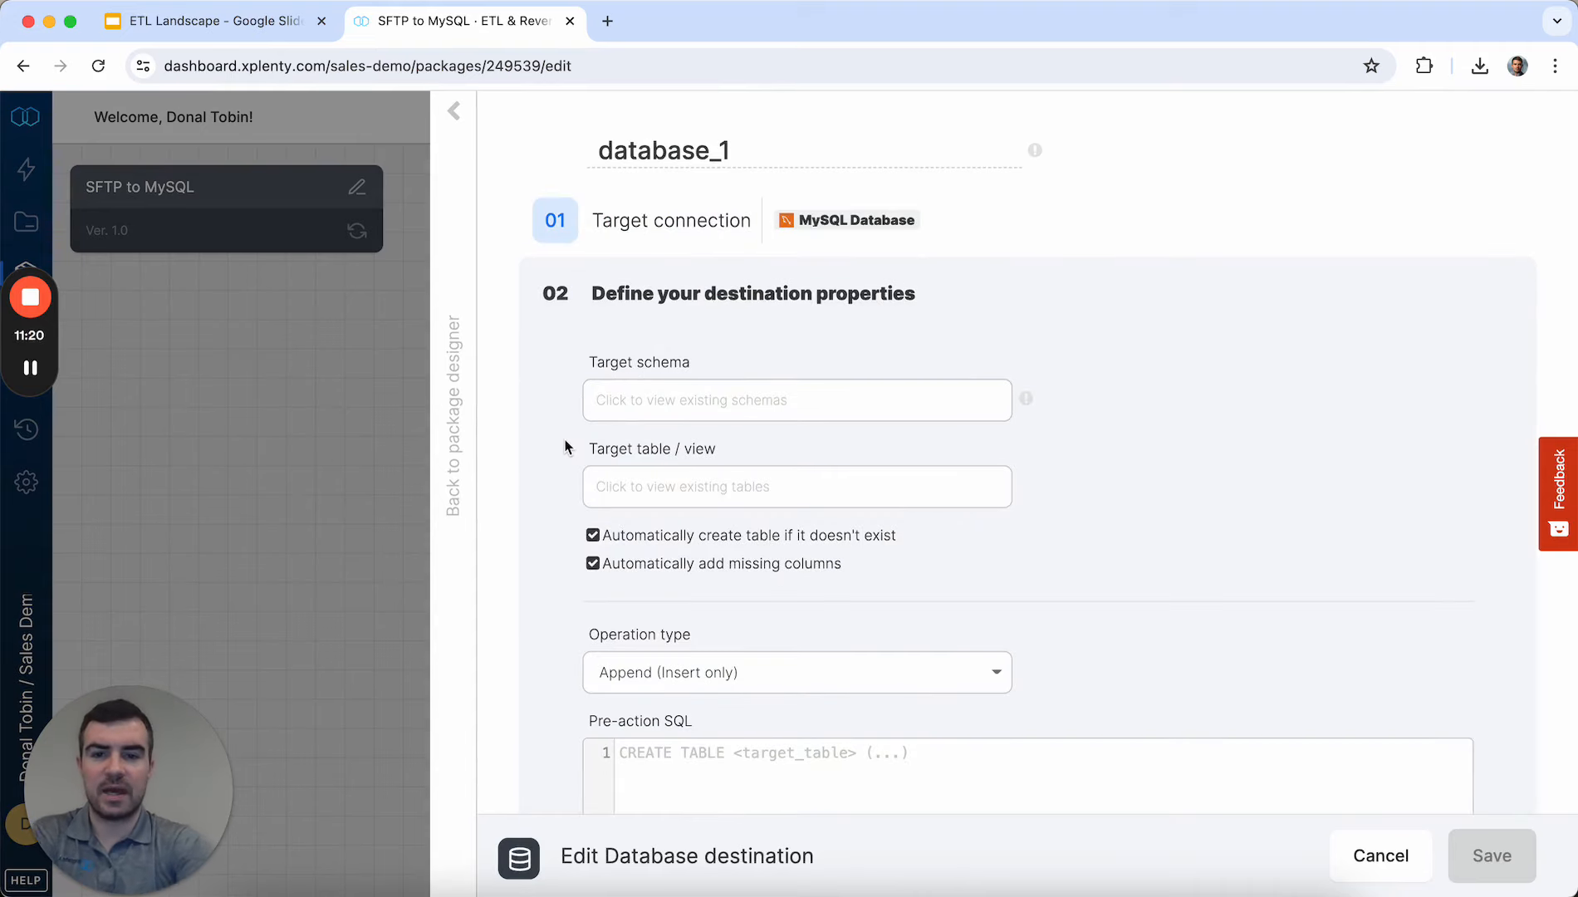
Step: Set the database destination's target table to "data", keep the remaining properties at their defaults, and proceed to the schema mapping
scroll(657, 415, down, 1)
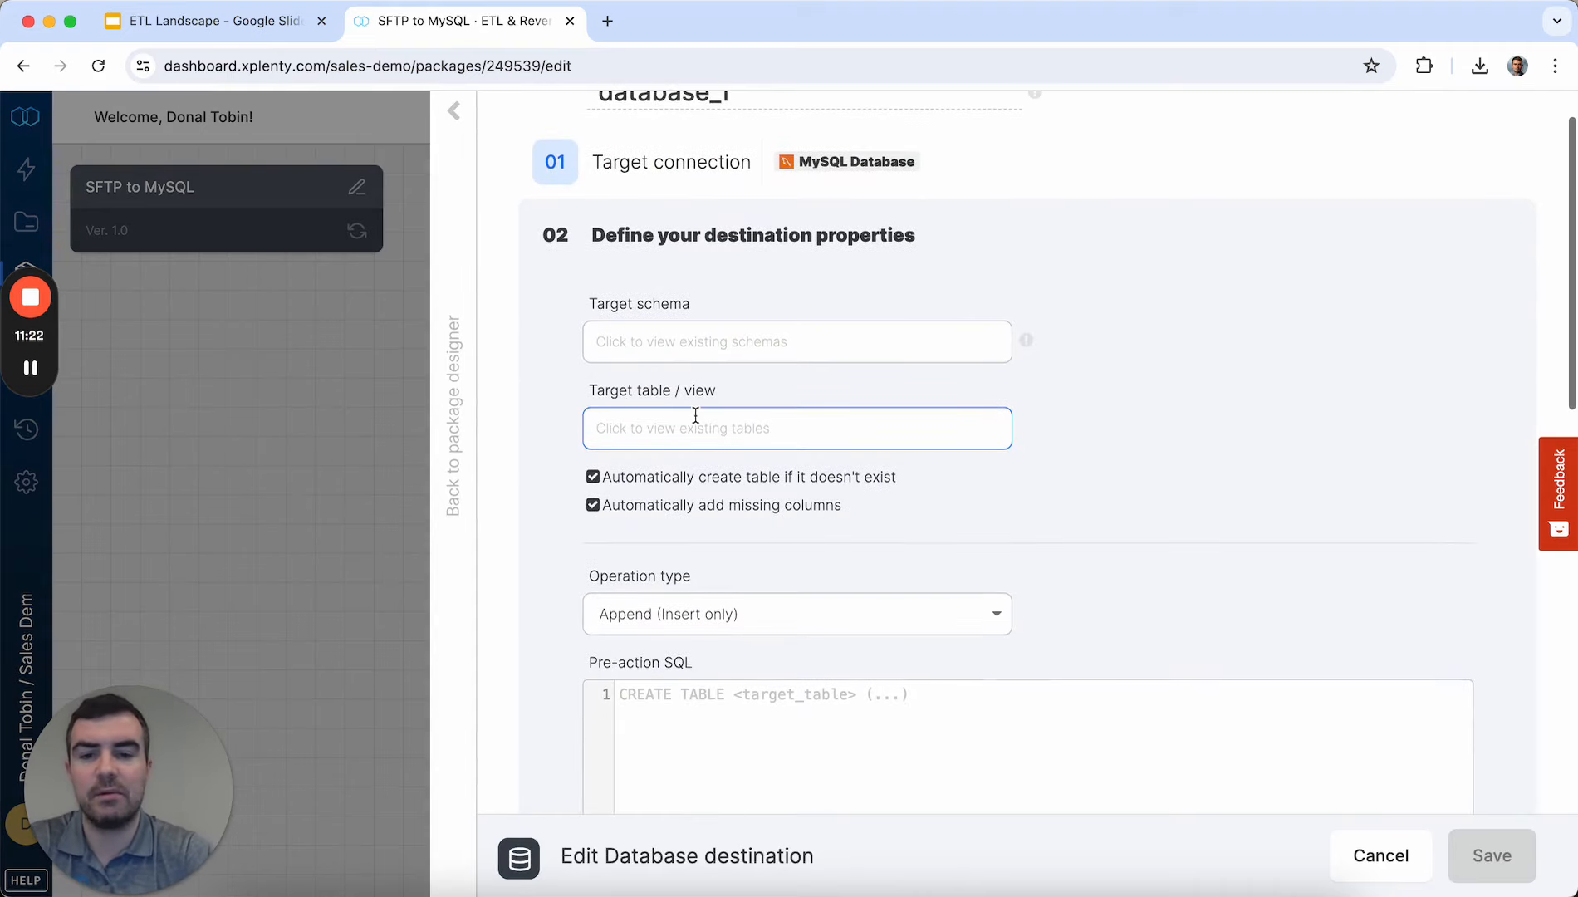
click(695, 417)
click(686, 486)
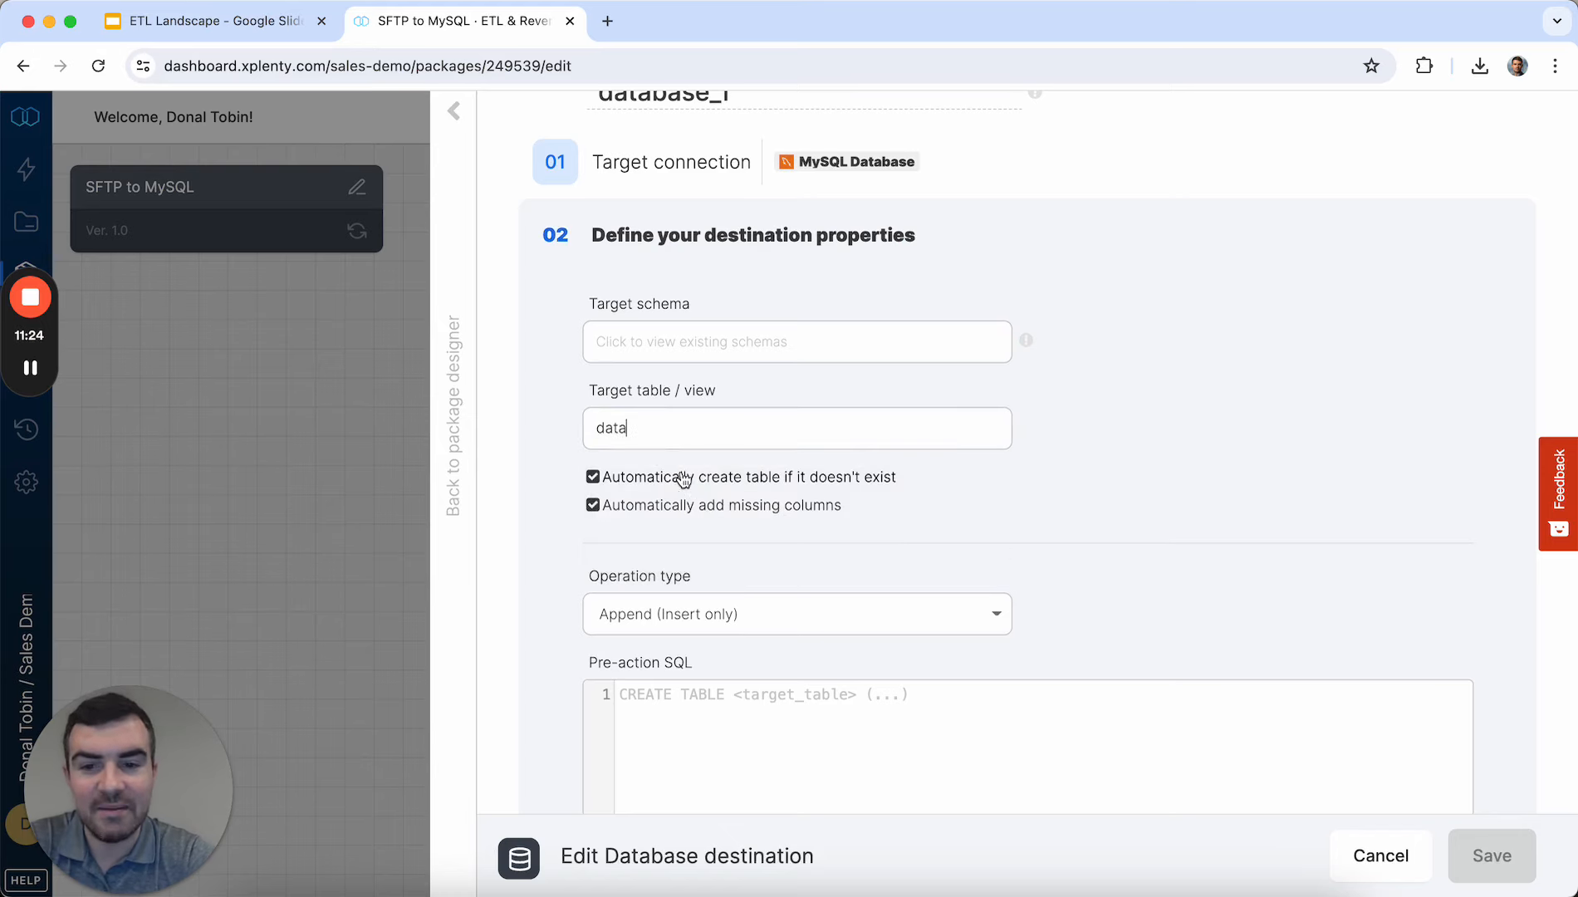
scroll(547, 376, down, 4)
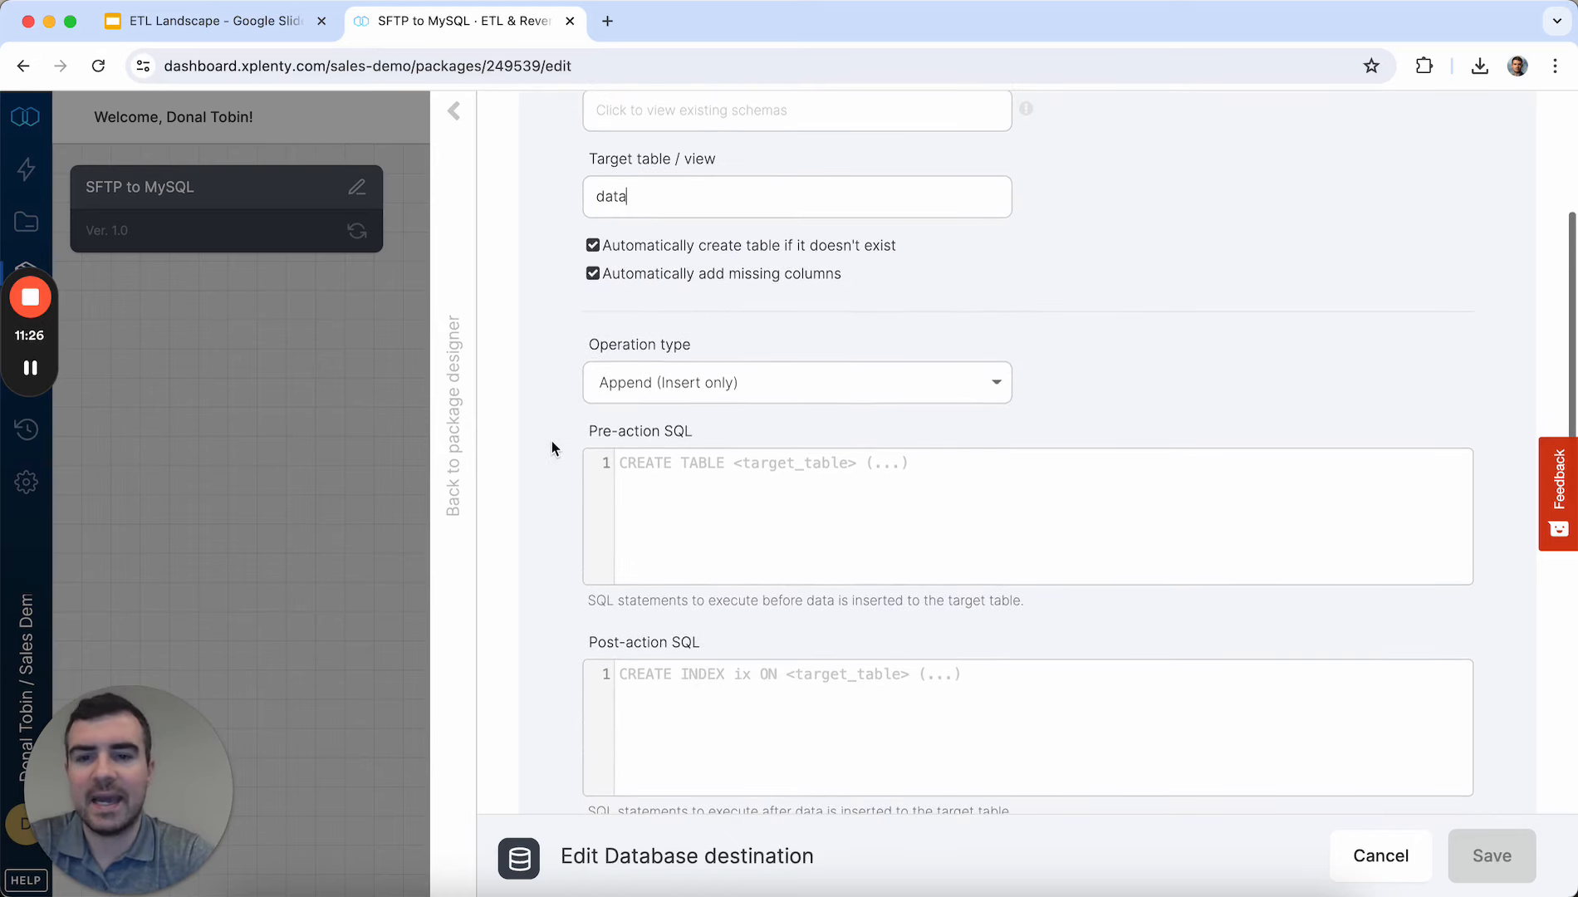
scroll(552, 448, down, 3)
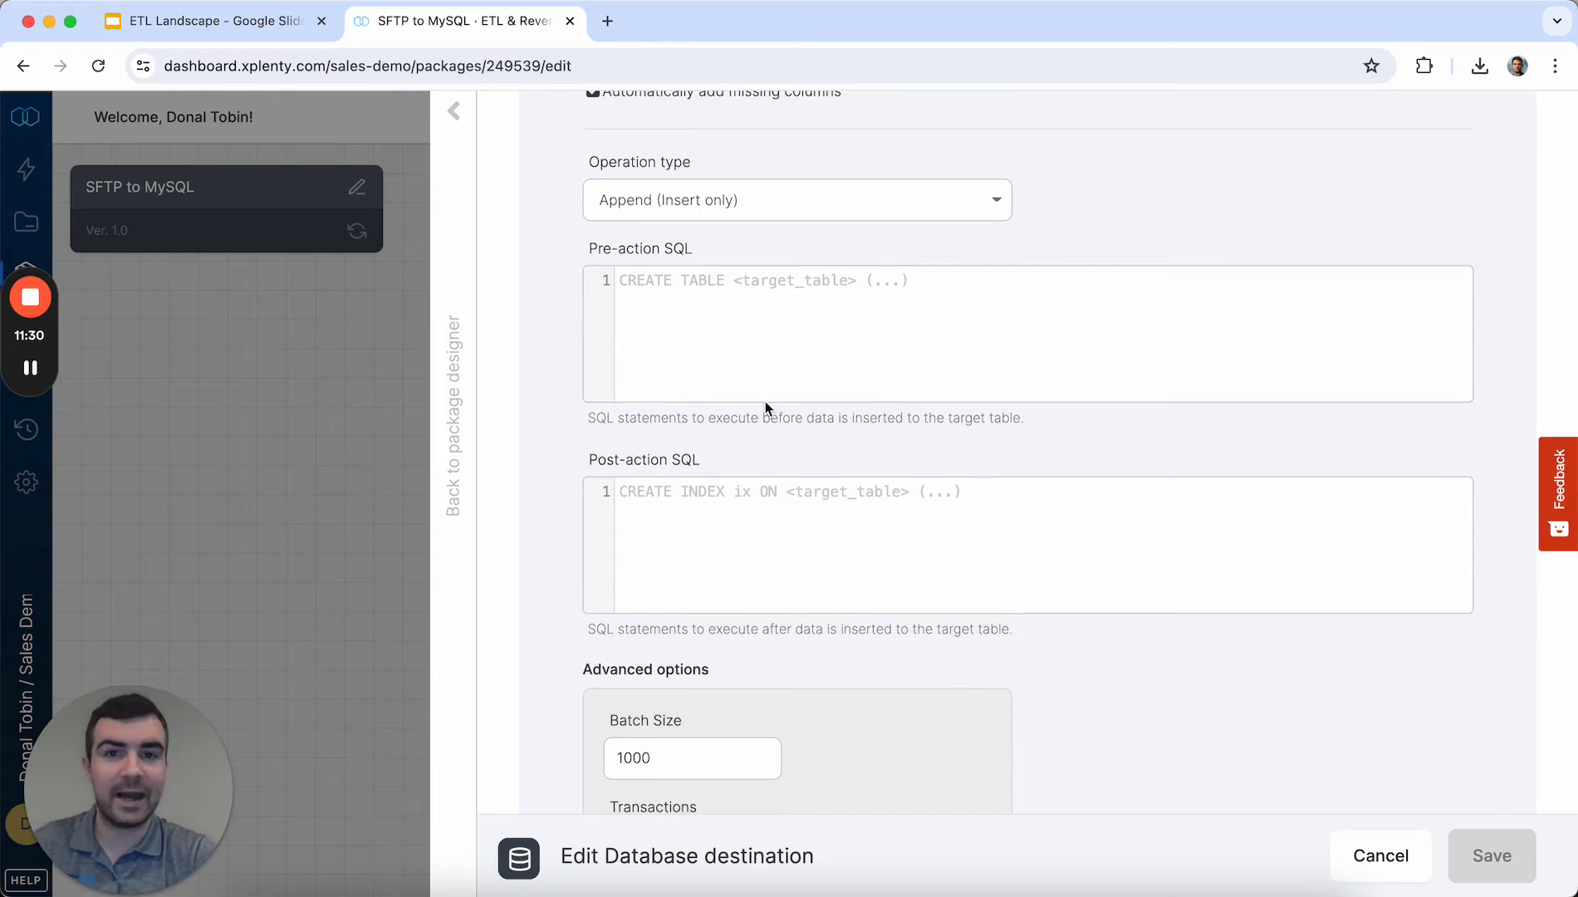
scroll(765, 401, down, 3)
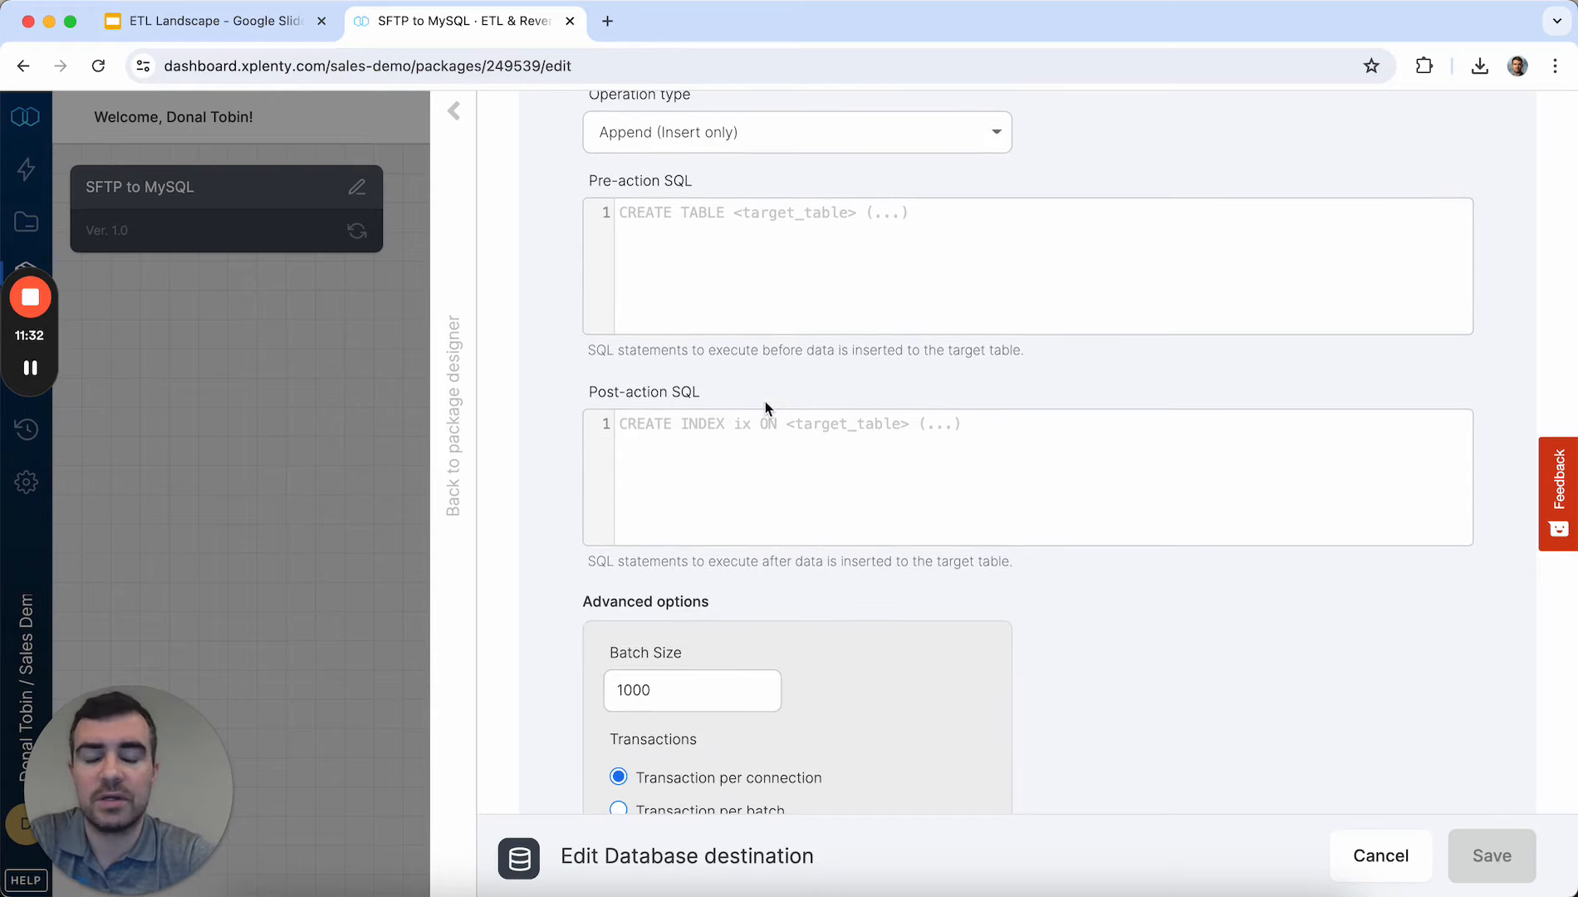
scroll(532, 439, down, 5)
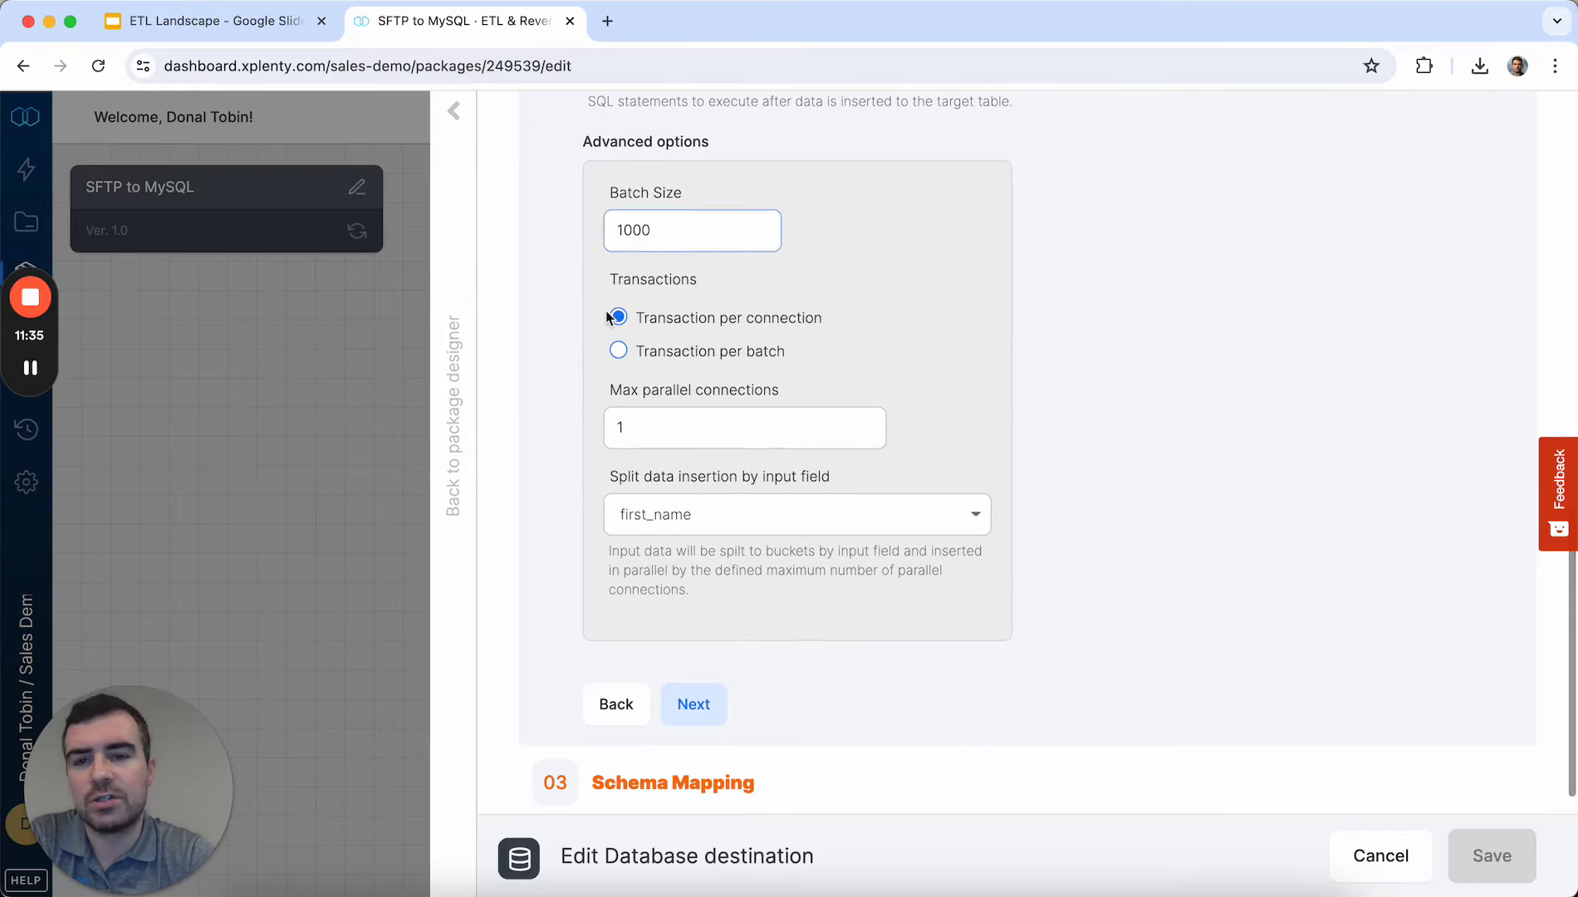
scroll(679, 274, down, 1)
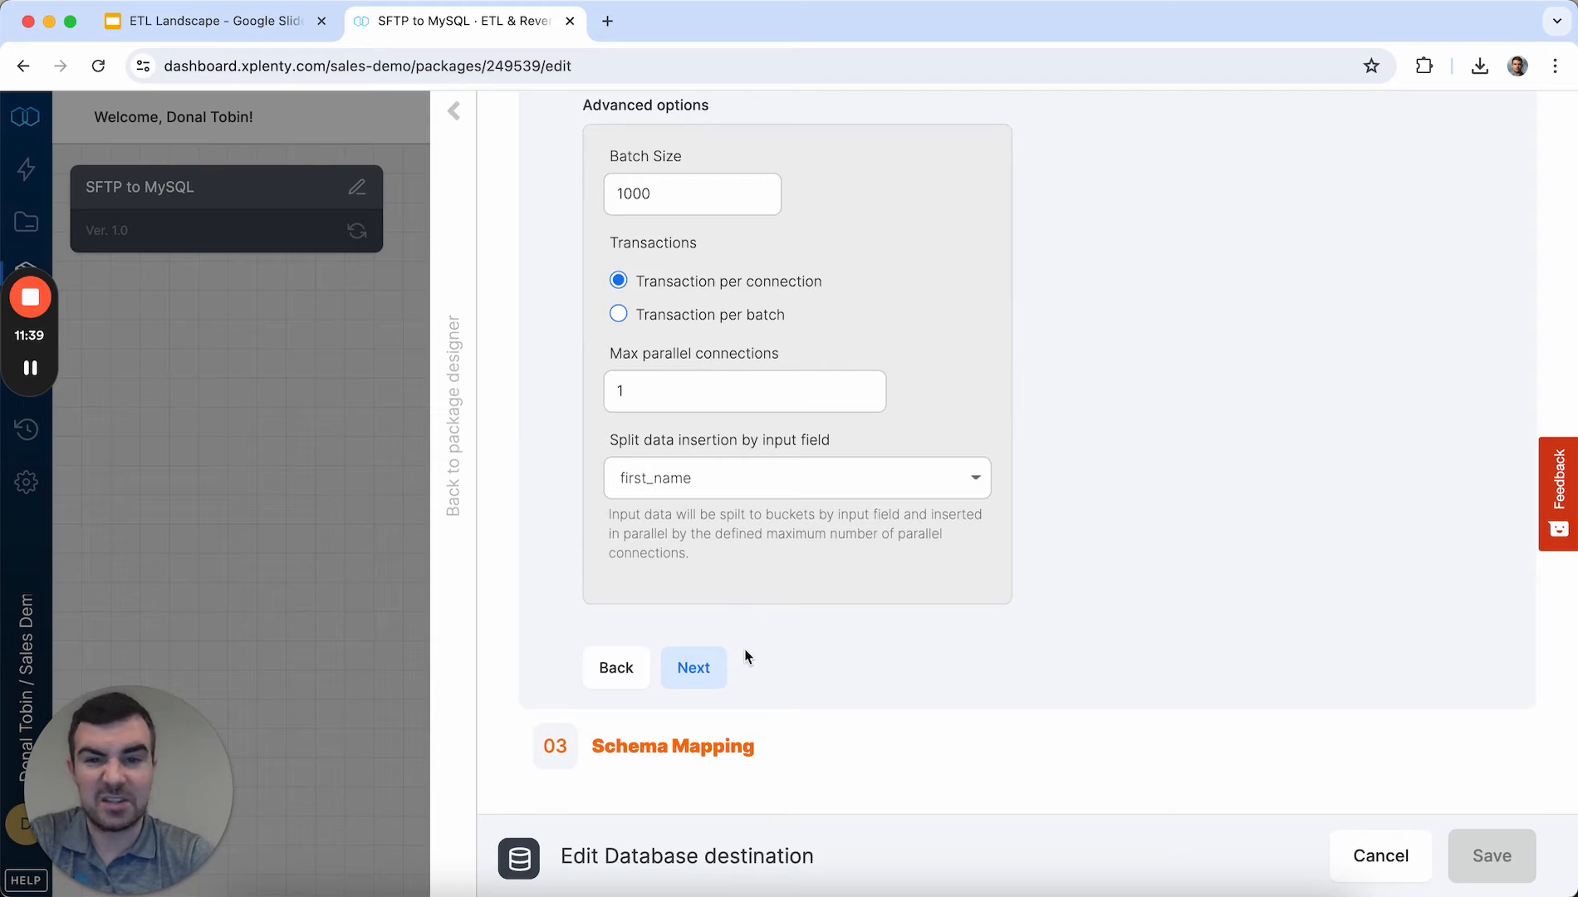
click(707, 673)
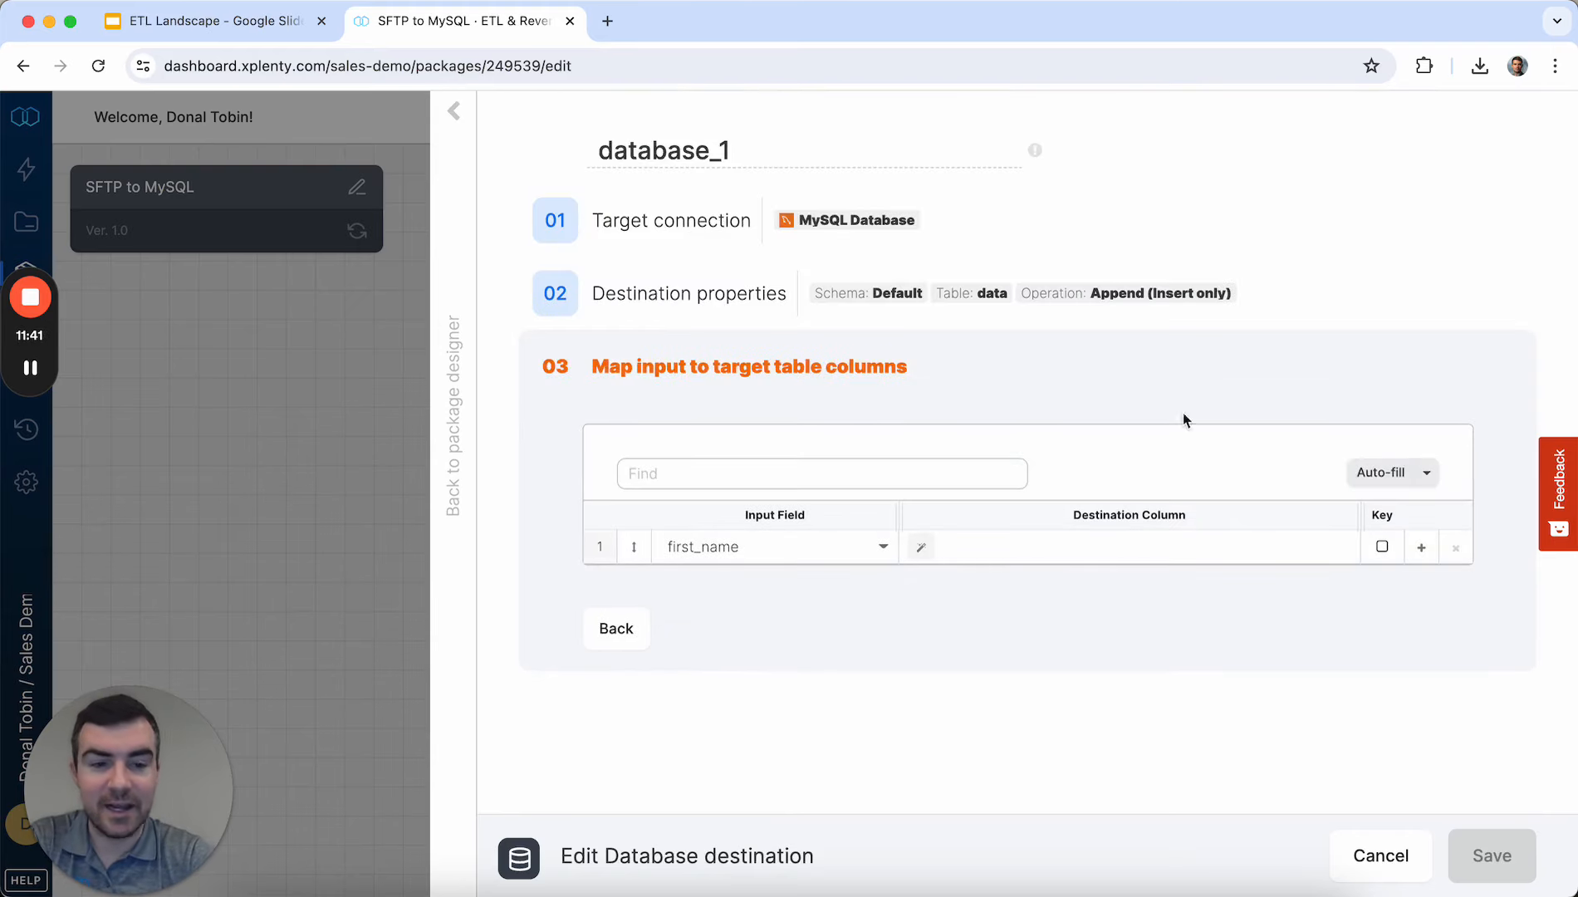
Step: Auto-fill the mapping of input fields to target table columns and save the database destination
click(1389, 472)
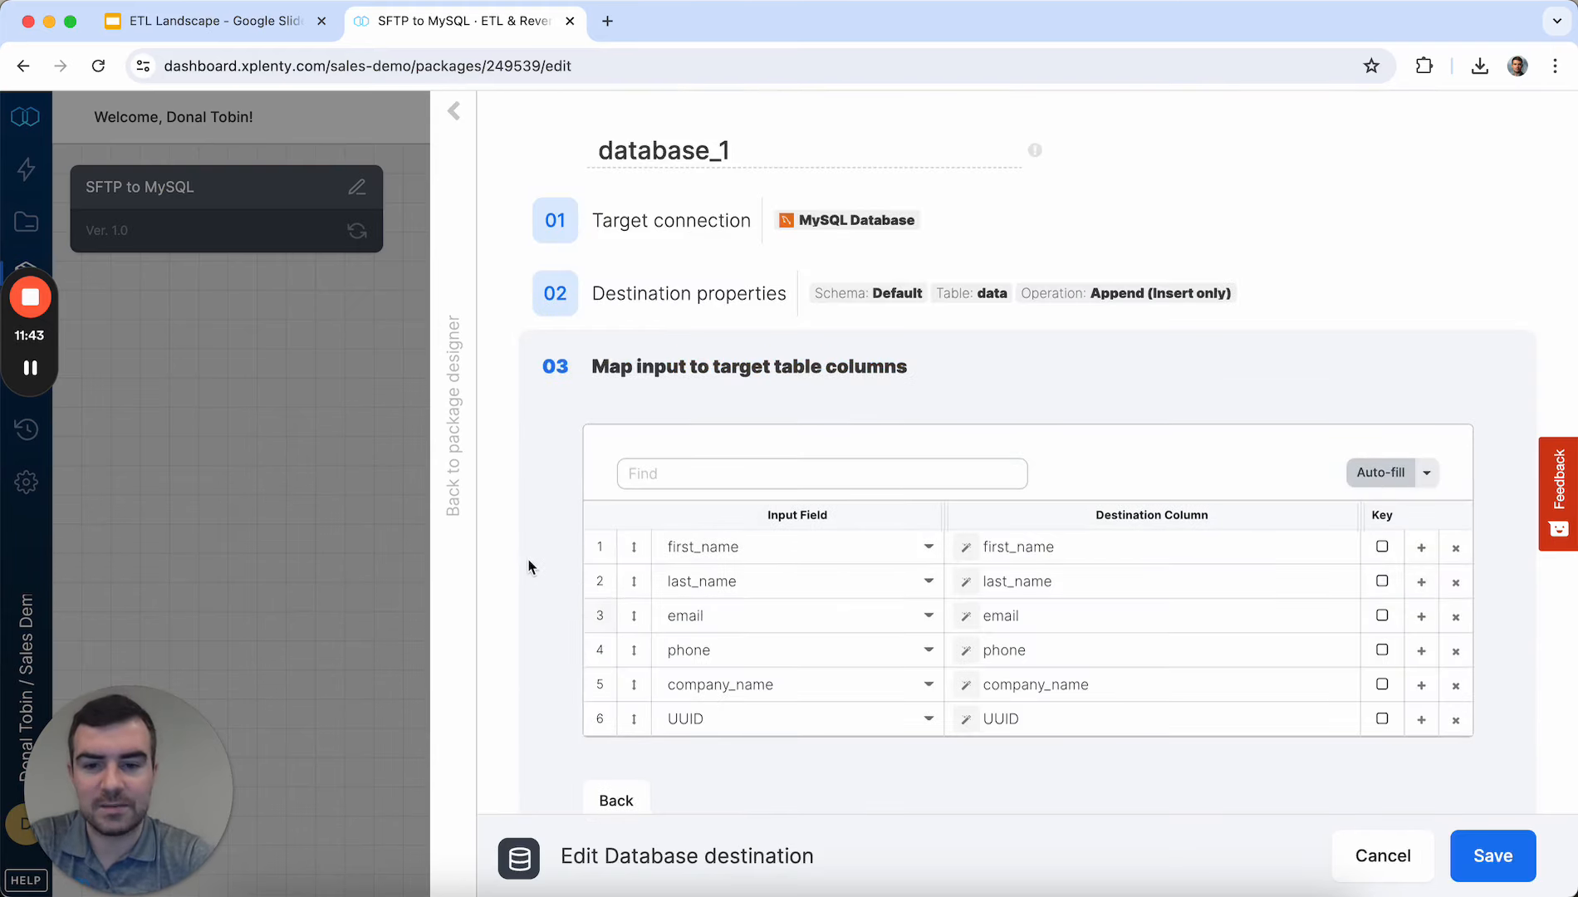
scroll(528, 555, down, 1)
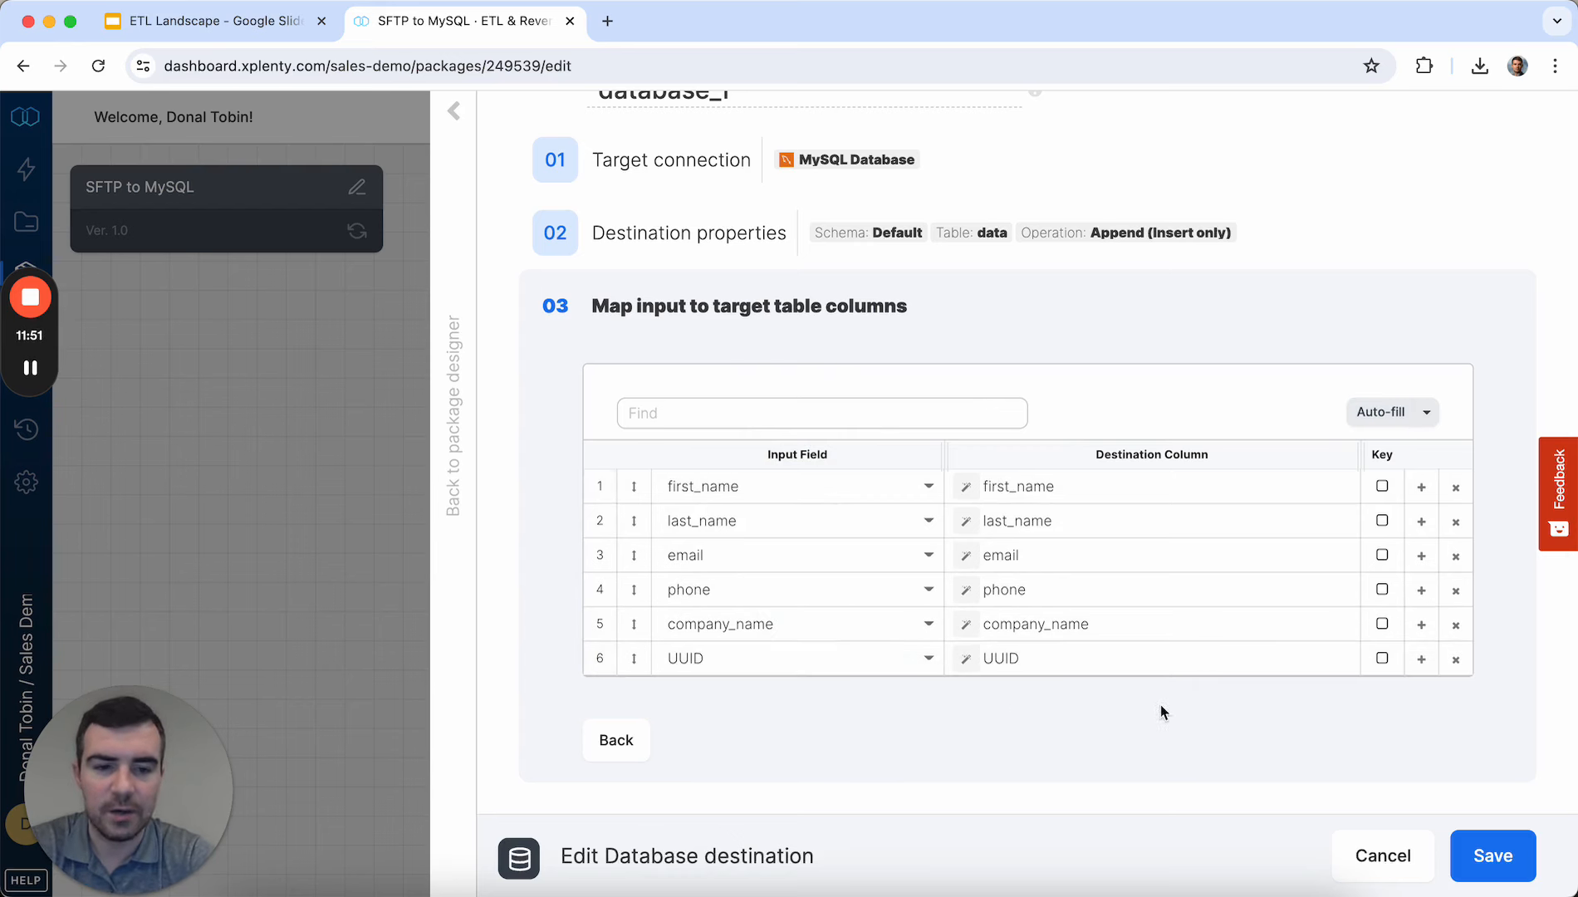
click(1487, 854)
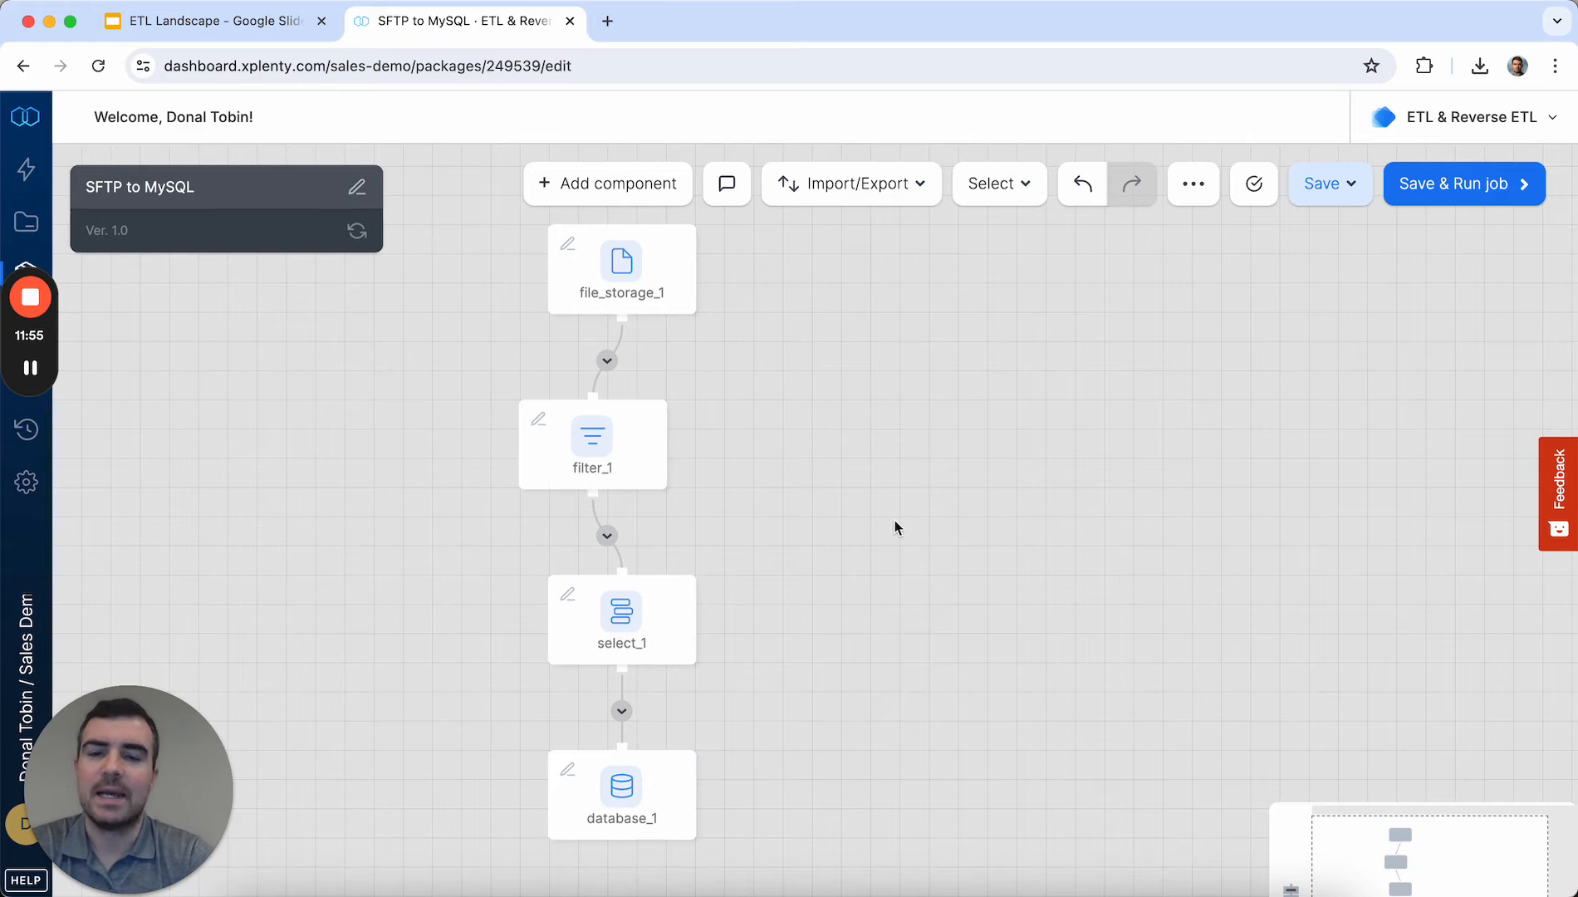
click(1430, 178)
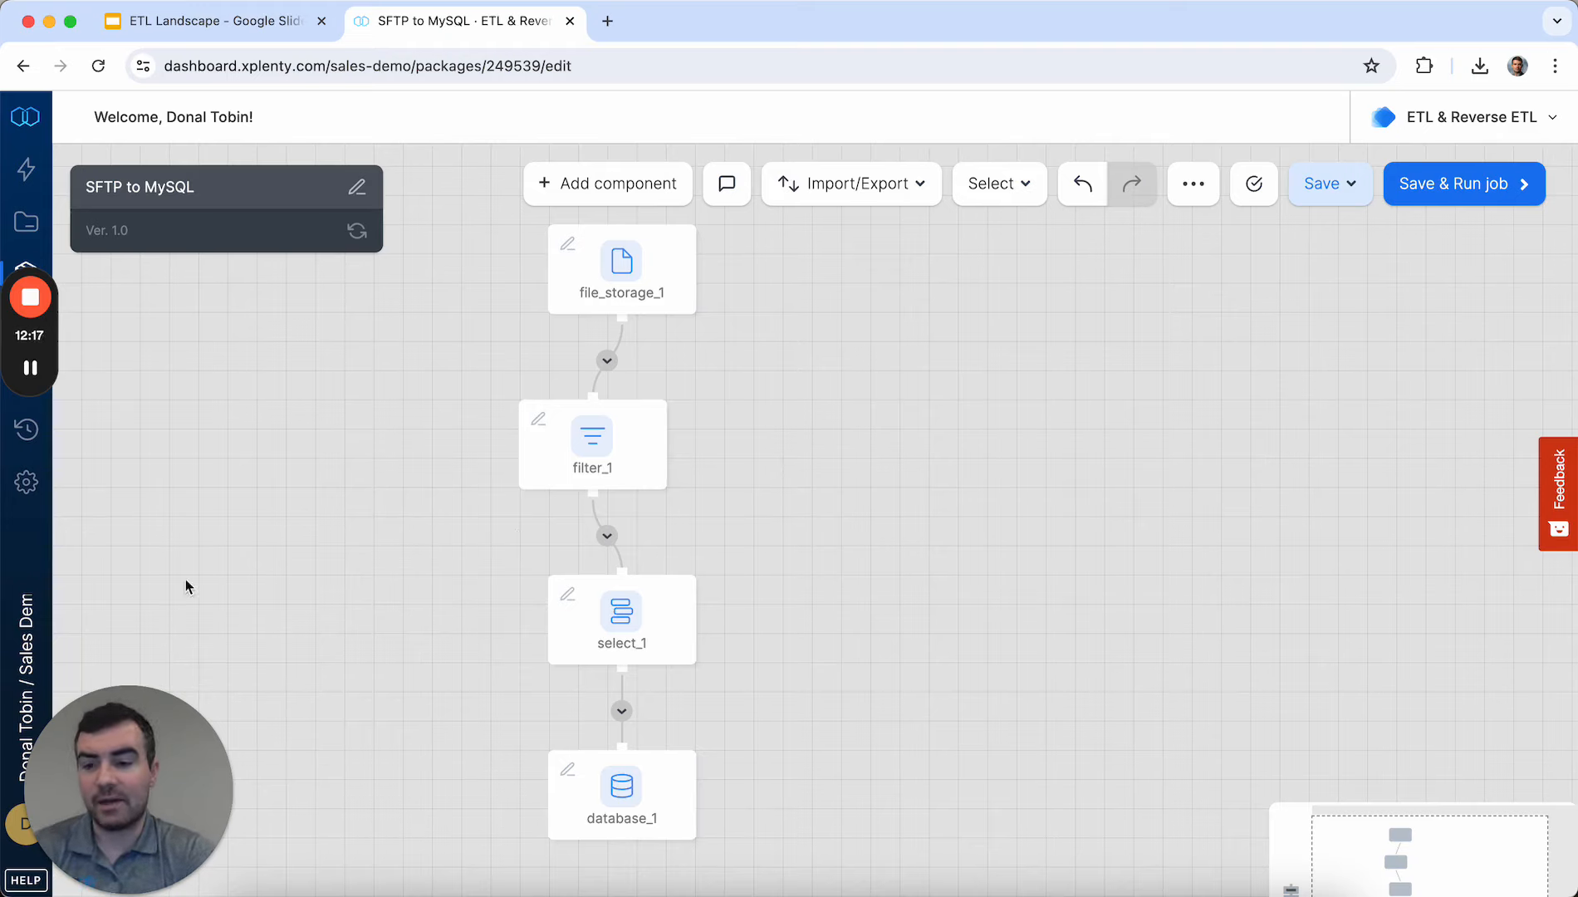
Step: Open the list of help resources and support options
click(22, 892)
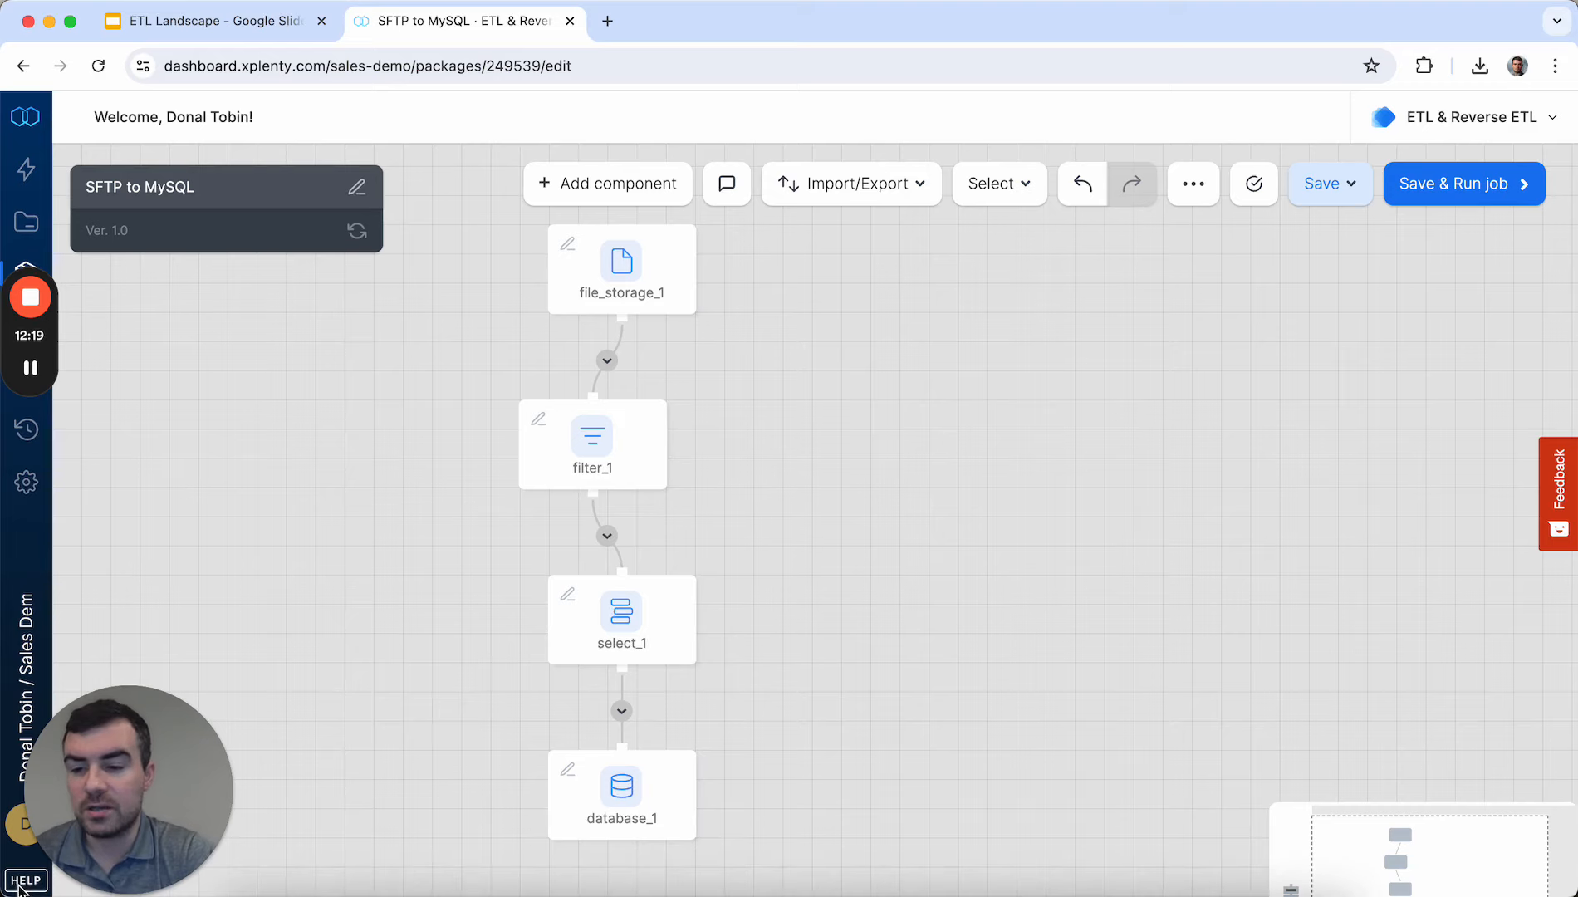
click(16, 890)
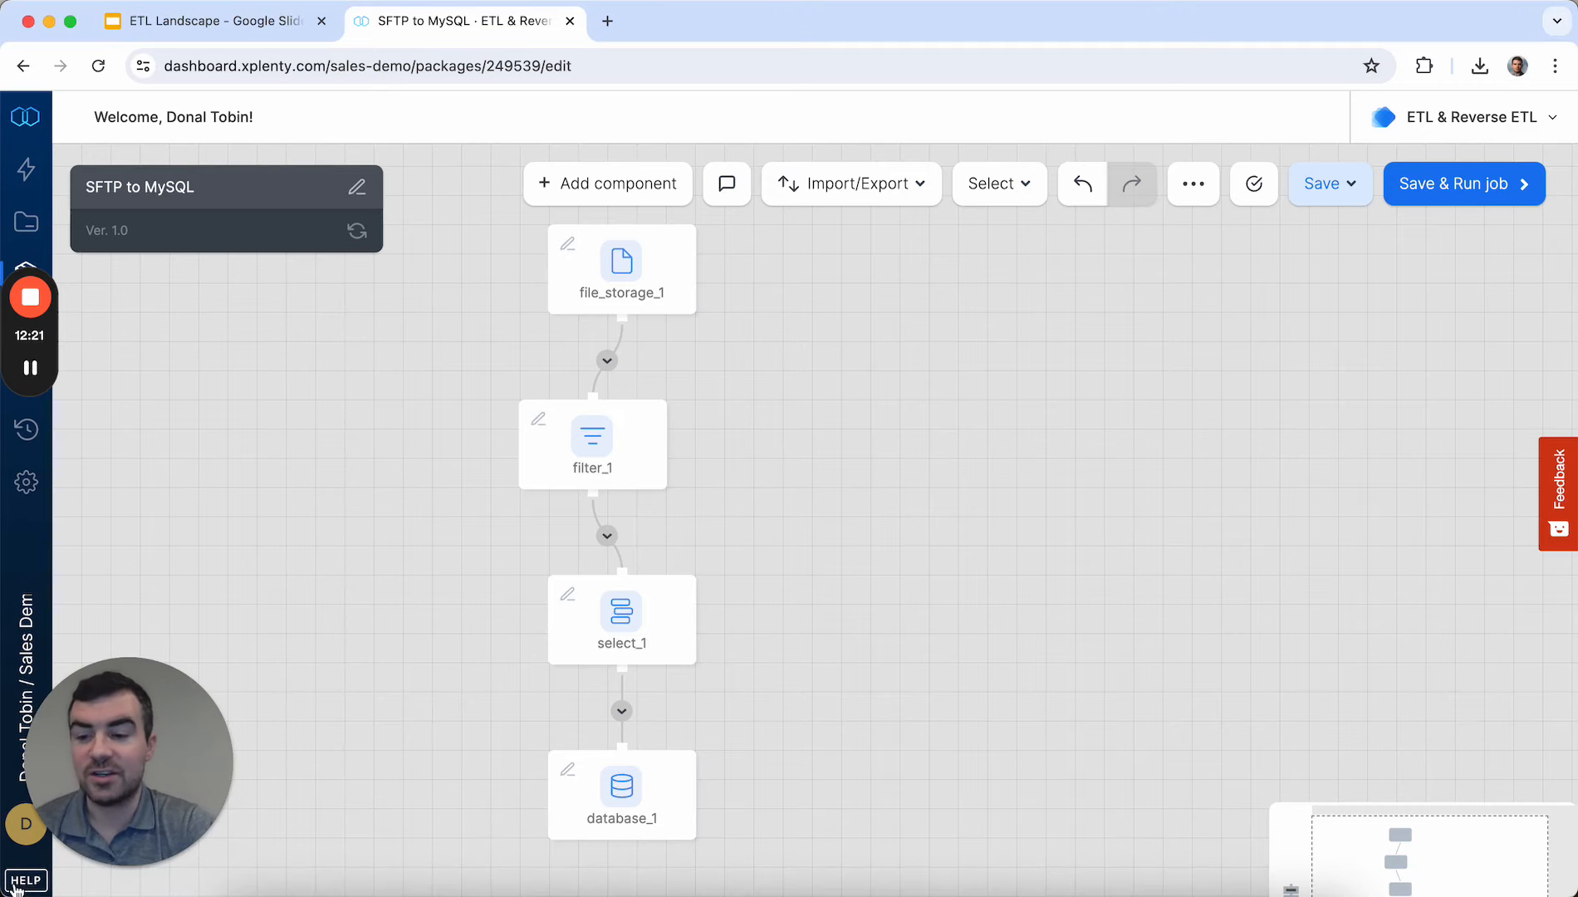
click(16, 887)
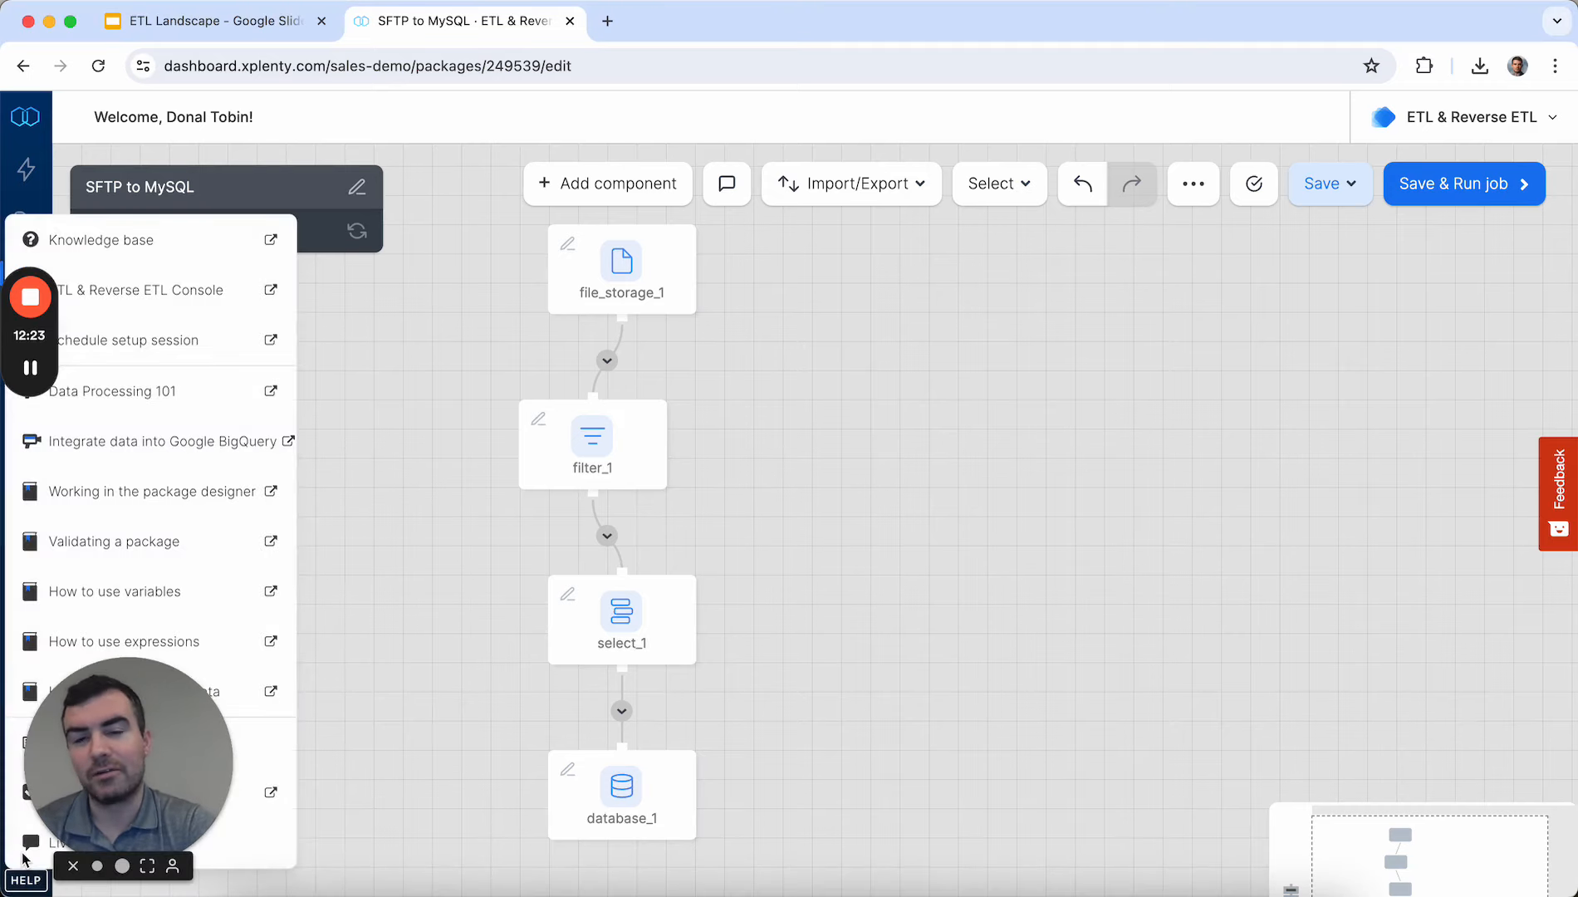